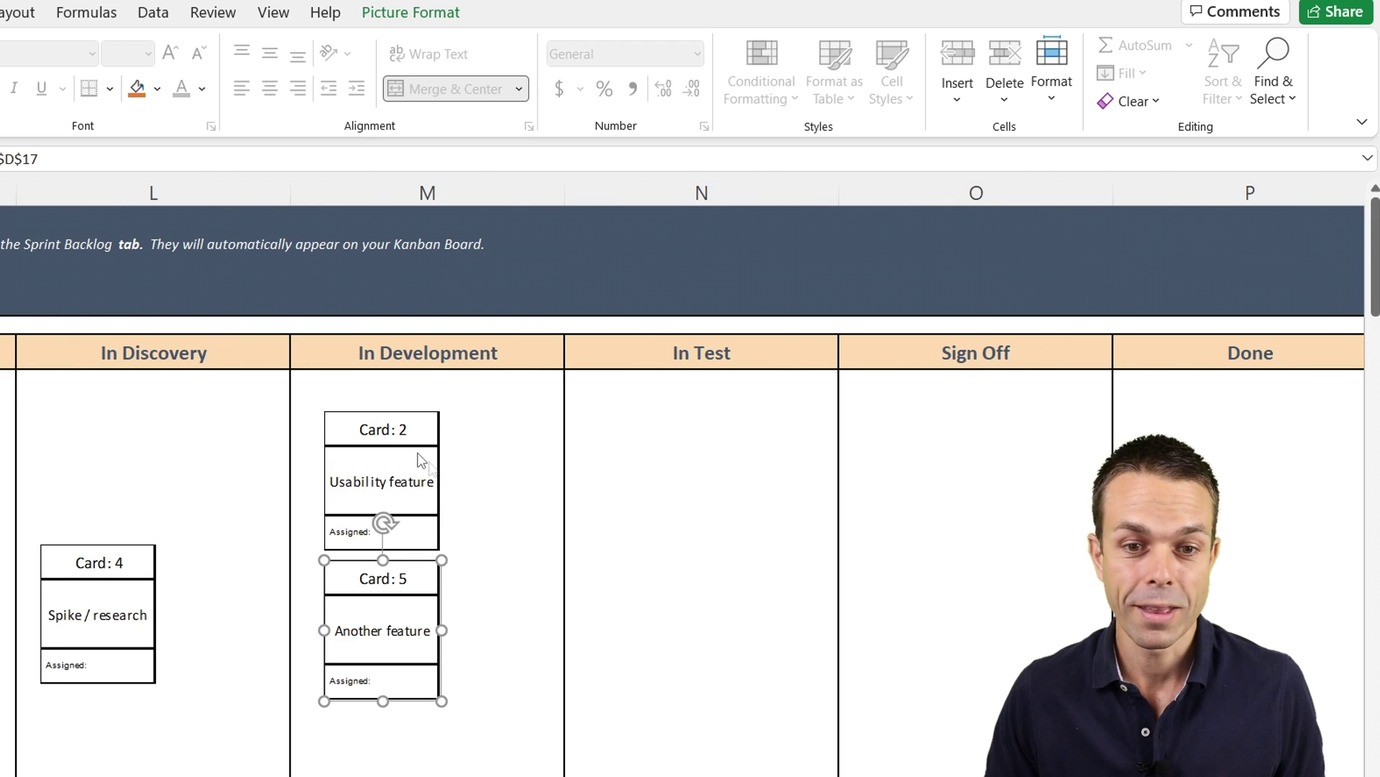
Move card 5 from the In Development column to the Sign Off column of the board.
{"action": "left_click_drag", "start_coordinate": [365, 625], "coordinate": [921, 475]}
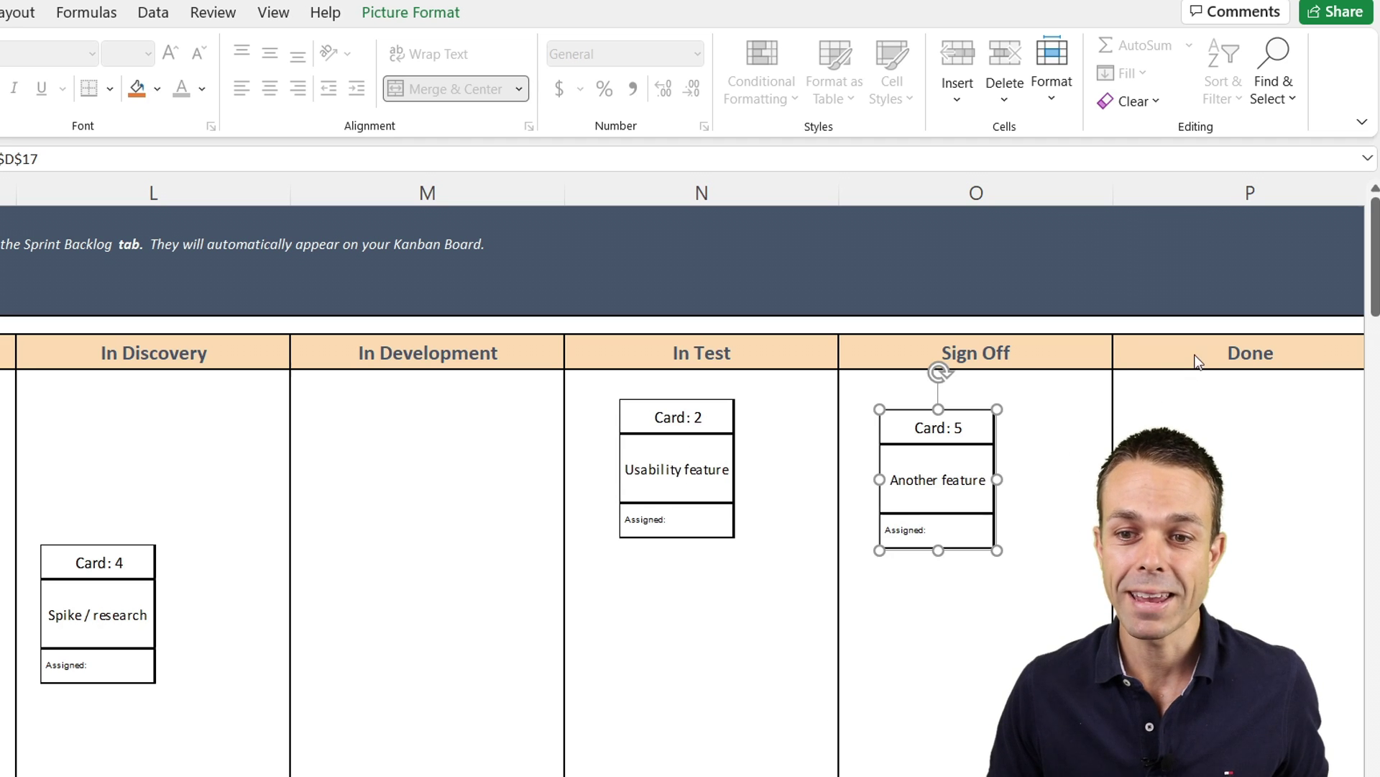
{"action": "left_click", "coordinate": [1036, 370]}
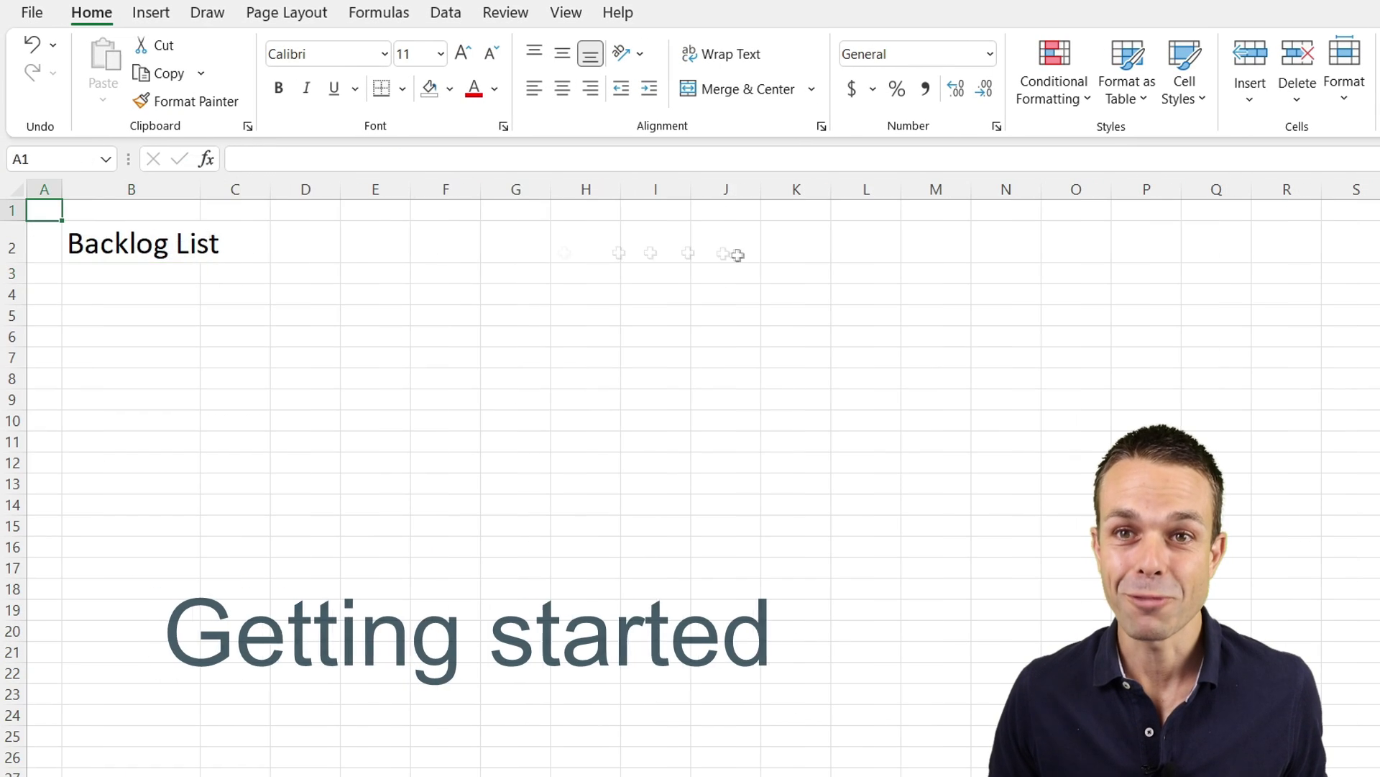
Fill the title band A1:E2 with dark blue-gray and make the Backlog List title white.
{"action": "left_click", "coordinate": [450, 89]}
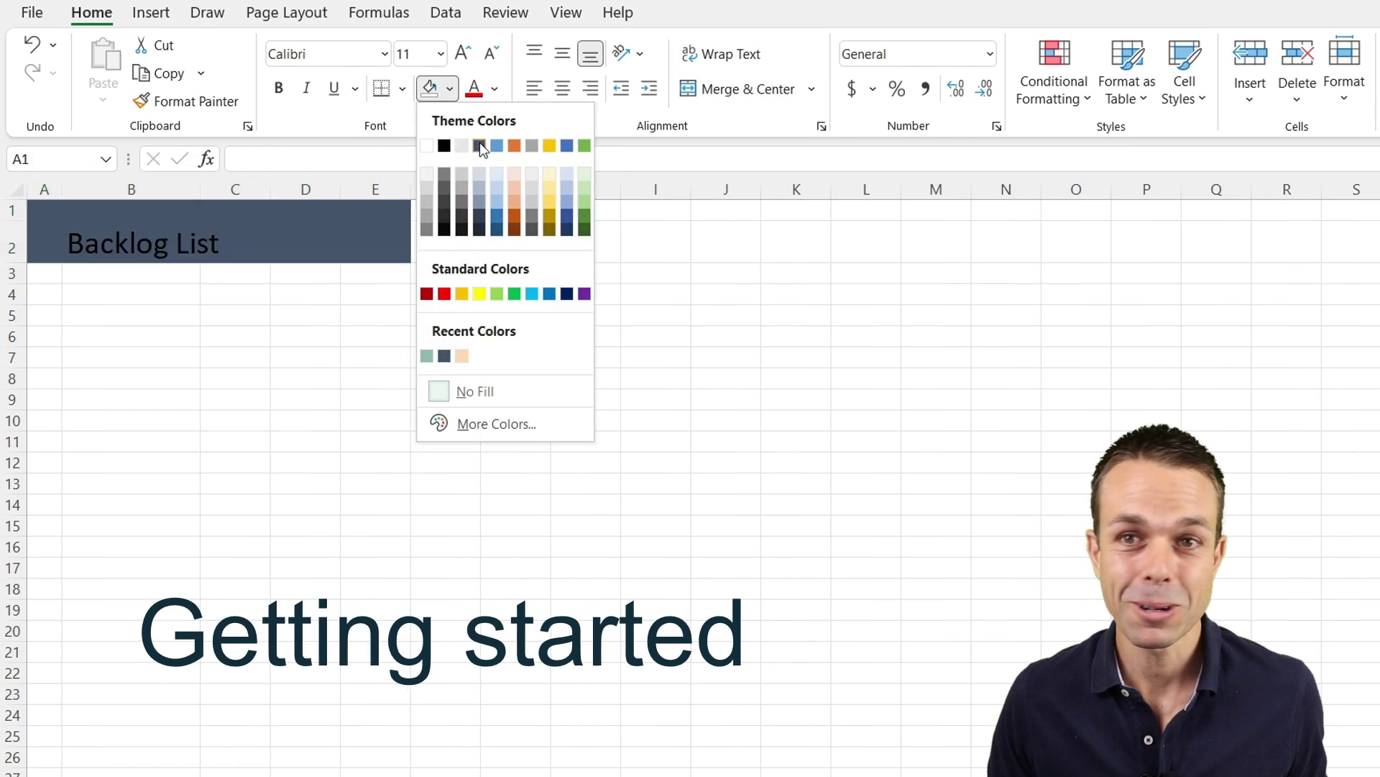
{"action": "left_click", "coordinate": [480, 146]}
{"action": "left_click", "coordinate": [494, 89]}
{"action": "left_click", "coordinate": [472, 178]}
{"action": "left_click", "coordinate": [130, 240]}
Enter the headers "Backlog ID" in B3 and "Task Title" in C3.
{"action": "left_click", "coordinate": [101, 274]}
{"action": "type", "text": "Backlog ID"}
{"action": "key", "text": "Tab"}
{"action": "type", "text": "Task Descri"}
{"action": "type", "text": "Title"}
{"action": "key", "text": "Return"}
Widen column D to make room for descriptions and enter the header "Task Description" in D3.
{"action": "left_click_drag", "start_coordinate": [270, 189], "coordinate": [694, 190]}
{"action": "left_click", "coordinate": [391, 274]}
{"action": "type", "text": "Task Description"}
{"action": "key", "text": "Return"}
{"action": "left_click", "coordinate": [394, 274]}
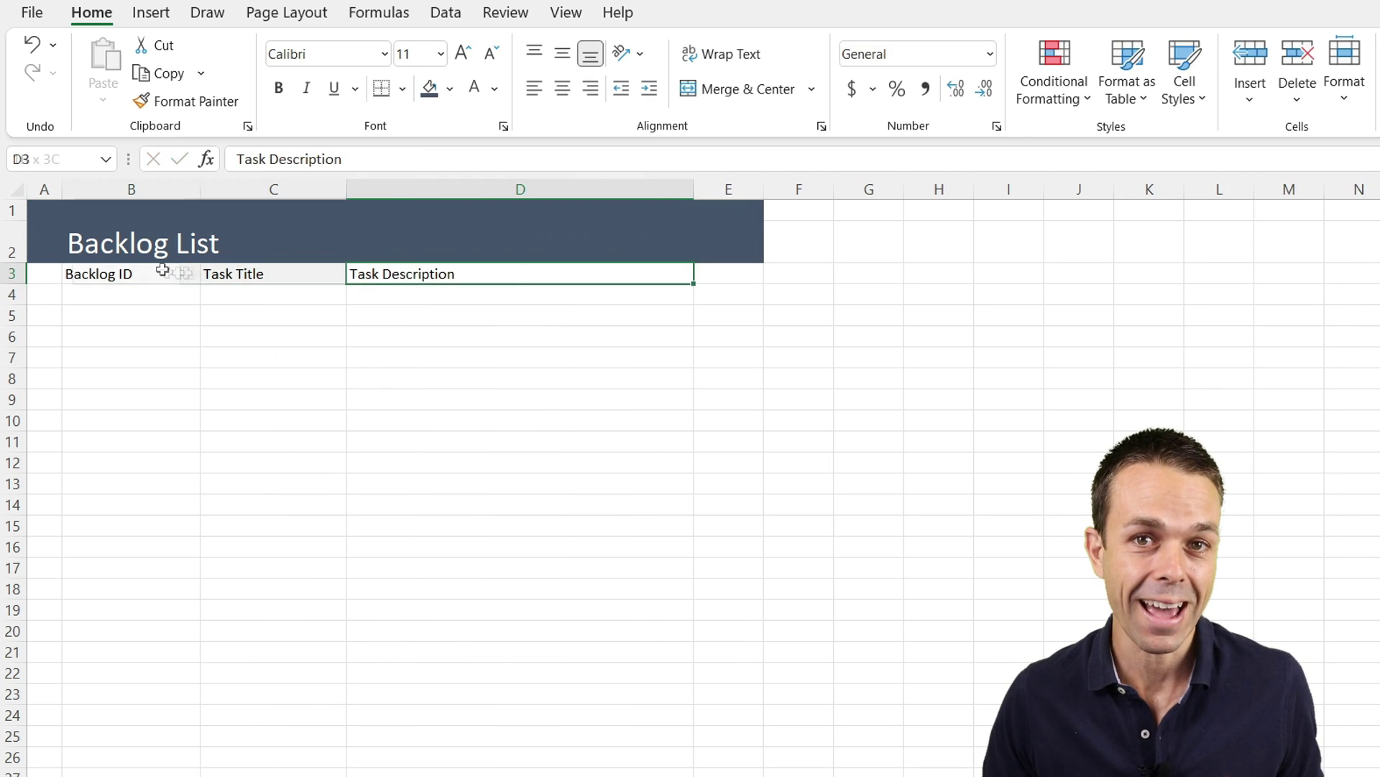
Format the header row A3:E3 with a soft green fill and white, bold, centered text.
{"action": "left_click_drag", "start_coordinate": [45, 273], "coordinate": [728, 274]}
{"action": "left_click", "coordinate": [450, 89]}
{"action": "left_click", "coordinate": [462, 357]}
{"action": "left_click", "coordinate": [450, 90]}
{"action": "left_click", "coordinate": [428, 357]}
{"action": "left_click", "coordinate": [473, 89]}
{"action": "left_click", "coordinate": [278, 89]}
{"action": "left_click", "coordinate": [563, 89]}
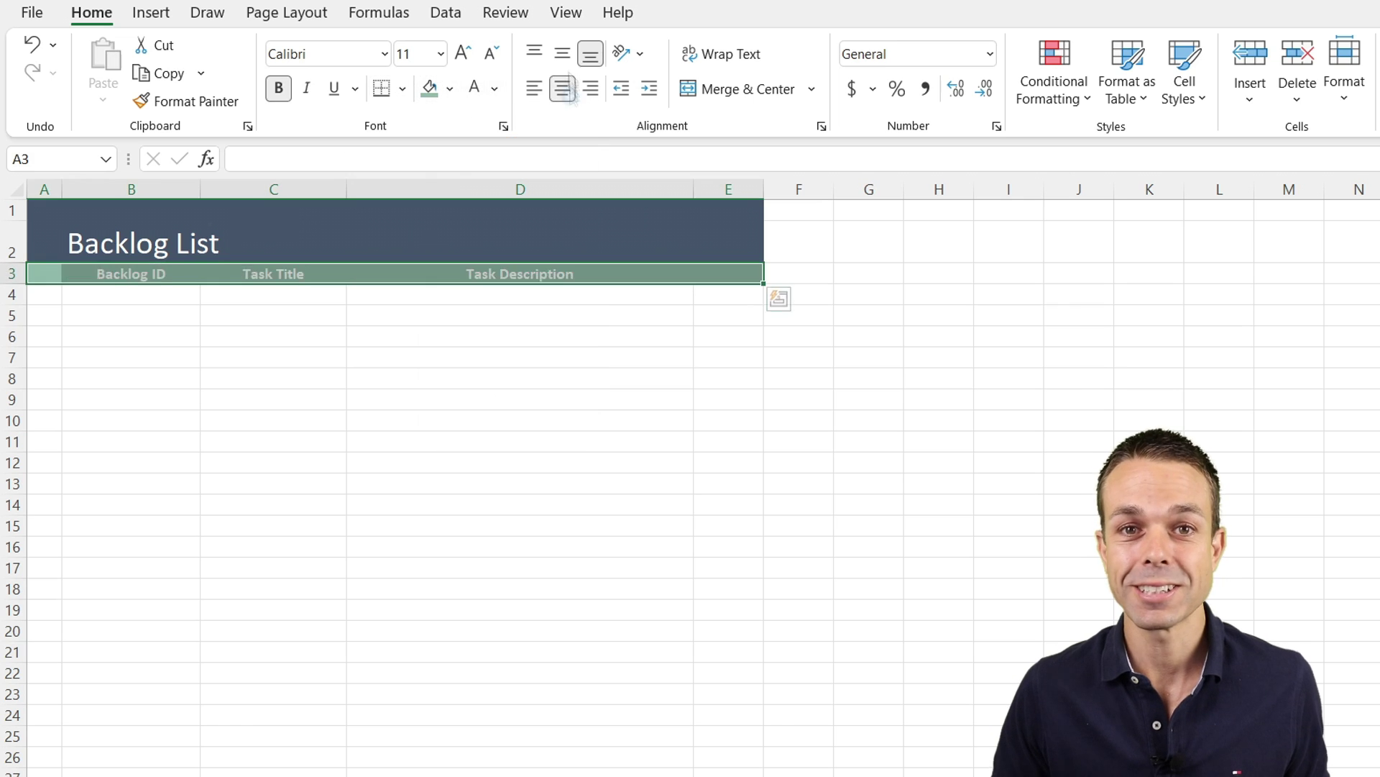
Delete column E and widen the Task Description column slightly.
{"action": "left_click", "coordinate": [45, 295]}
{"action": "left_click", "coordinate": [107, 274]}
{"action": "right_click", "coordinate": [731, 190]}
{"action": "left_click", "coordinate": [792, 403]}
{"action": "left_click_drag", "start_coordinate": [694, 189], "coordinate": [735, 189]}
{"action": "left_click_drag", "start_coordinate": [132, 290], "coordinate": [503, 589]}
{"action": "right_click", "coordinate": [494, 500]}
{"action": "left_click", "coordinate": [586, 738]}
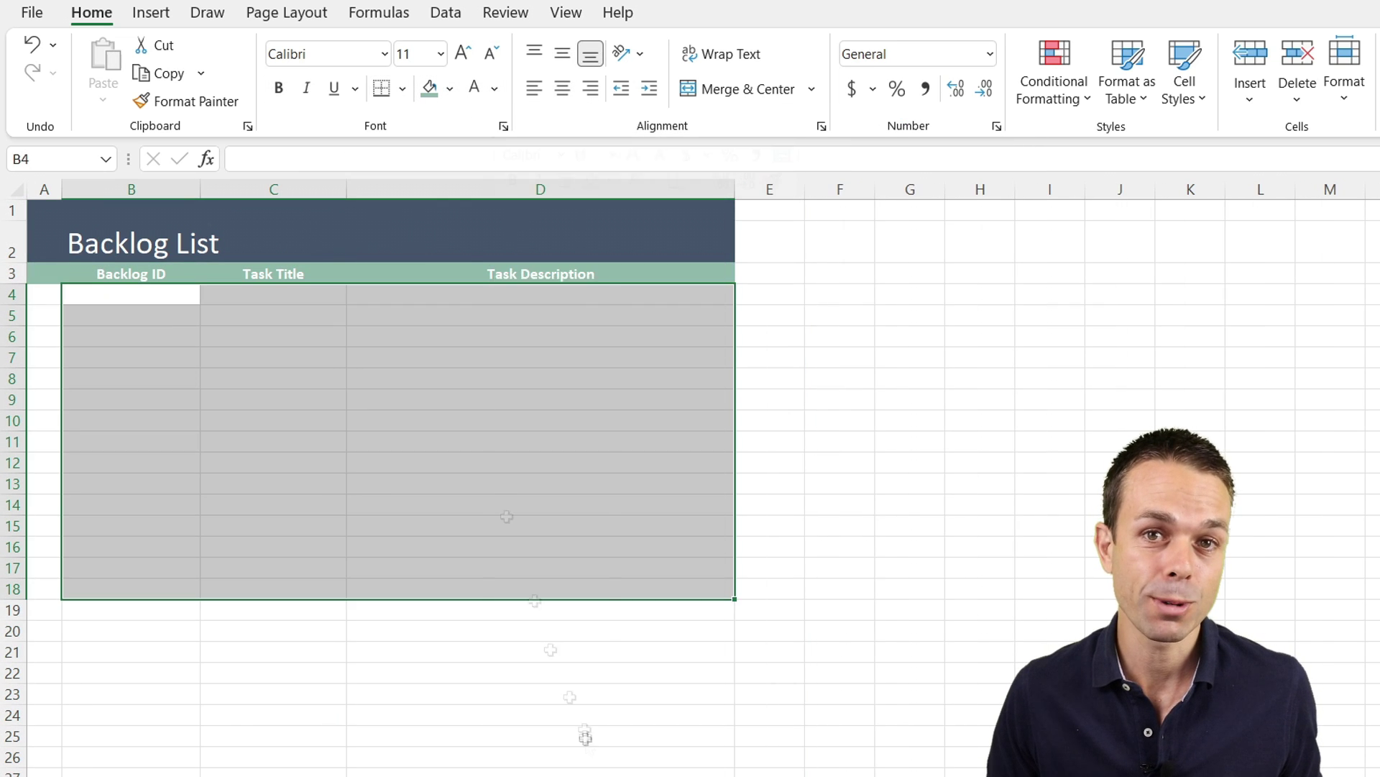
{"action": "left_click", "coordinate": [406, 335]}
{"action": "left_click", "coordinate": [327, 510]}
{"action": "left_click", "coordinate": [712, 776]}
Narrow column A and add dotted horizontal inside borders to the table range B3:D16.
{"action": "left_click_drag", "start_coordinate": [62, 189], "coordinate": [51, 189]}
{"action": "left_click_drag", "start_coordinate": [91, 276], "coordinate": [445, 547]}
{"action": "right_click", "coordinate": [355, 392]}
{"action": "left_click", "coordinate": [444, 738]}
{"action": "left_click", "coordinate": [919, 28]}
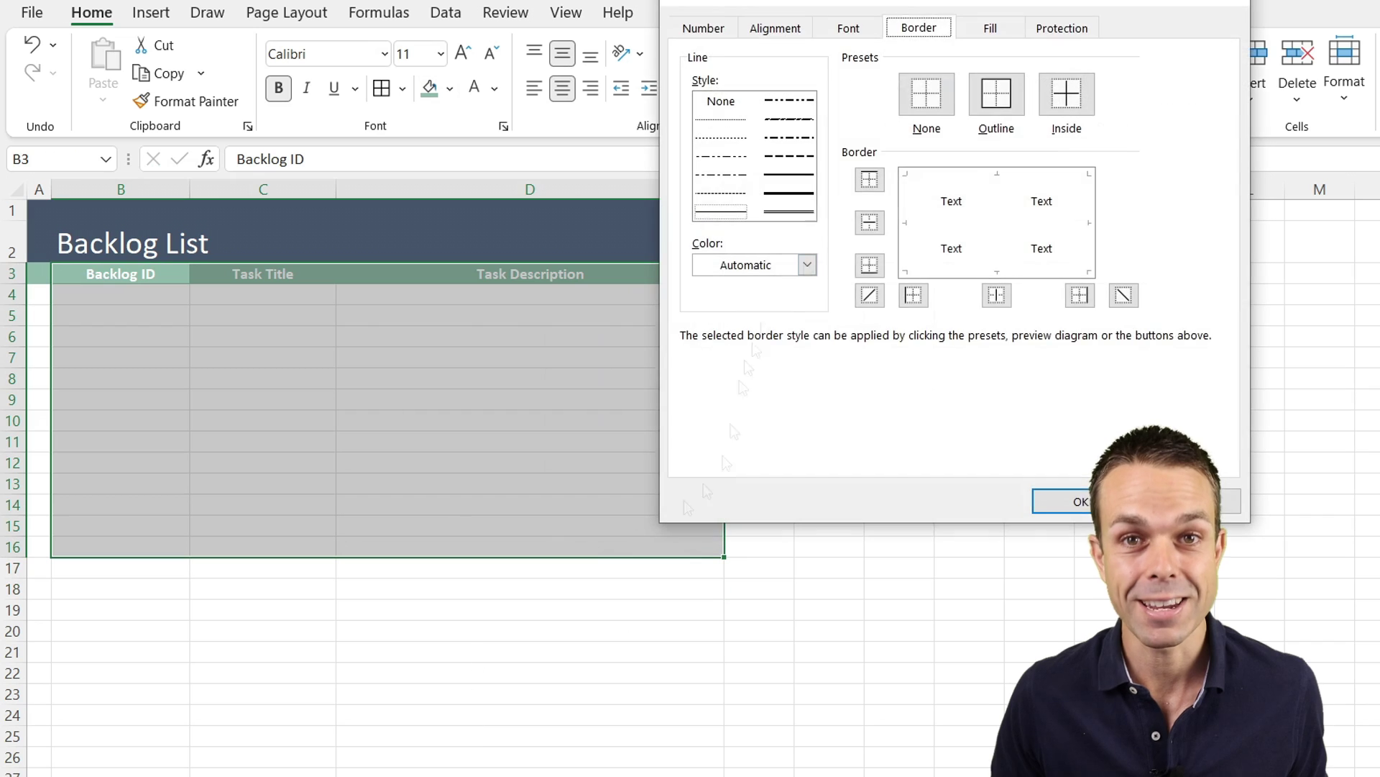
{"action": "left_click", "coordinate": [870, 222]}
{"action": "left_click", "coordinate": [1081, 501]}
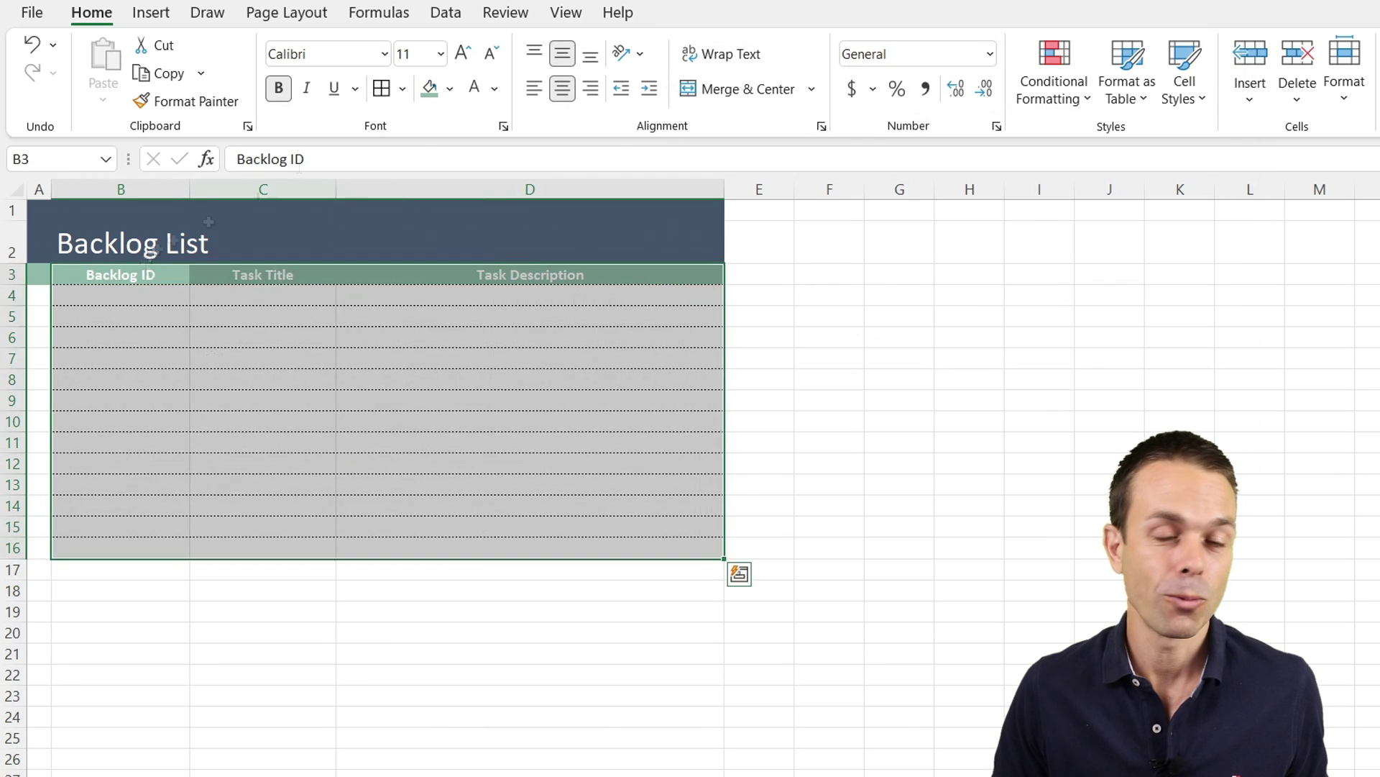
Add a border around the header cells B3:D3.
{"action": "left_click_drag", "start_coordinate": [107, 274], "coordinate": [518, 275]}
{"action": "left_click", "coordinate": [403, 89]}
{"action": "left_click", "coordinate": [456, 343]}
Delete the filled column A and insert a blank, narrow column in its place.
{"action": "right_click", "coordinate": [39, 189]}
{"action": "left_click", "coordinate": [100, 404]}
{"action": "left_click", "coordinate": [96, 296]}
{"action": "right_click", "coordinate": [44, 189]}
{"action": "left_click", "coordinate": [100, 377]}
{"action": "left_click_drag", "start_coordinate": [96, 191], "coordinate": [56, 194]}
Extend the dark blue-gray title fill to A1:A2 and E1:E2, and narrow column E.
{"action": "left_click_drag", "start_coordinate": [41, 210], "coordinate": [49, 246]}
{"action": "left_click", "coordinate": [450, 90]}
{"action": "left_click", "coordinate": [480, 135]}
{"action": "left_click", "coordinate": [407, 419]}
{"action": "left_click_drag", "start_coordinate": [763, 212], "coordinate": [775, 251]}
{"action": "left_click", "coordinate": [429, 90]}
{"action": "left_click_drag", "start_coordinate": [798, 189], "coordinate": [763, 189]}
Add solid vertical border lines between the columns of the table range B3:D16.
{"action": "left_click_drag", "start_coordinate": [169, 276], "coordinate": [518, 548]}
{"action": "right_click", "coordinate": [304, 402]}
{"action": "left_click", "coordinate": [387, 731]}
{"action": "left_click", "coordinate": [720, 212]}
{"action": "left_click", "coordinate": [997, 296]}
{"action": "left_click", "coordinate": [1080, 501]}
{"action": "left_click", "coordinate": [456, 437]}
Set the height of rows 3 to 16 to 22.
{"action": "left_click_drag", "start_coordinate": [12, 274], "coordinate": [12, 548]}
{"action": "right_click", "coordinate": [14, 503]}
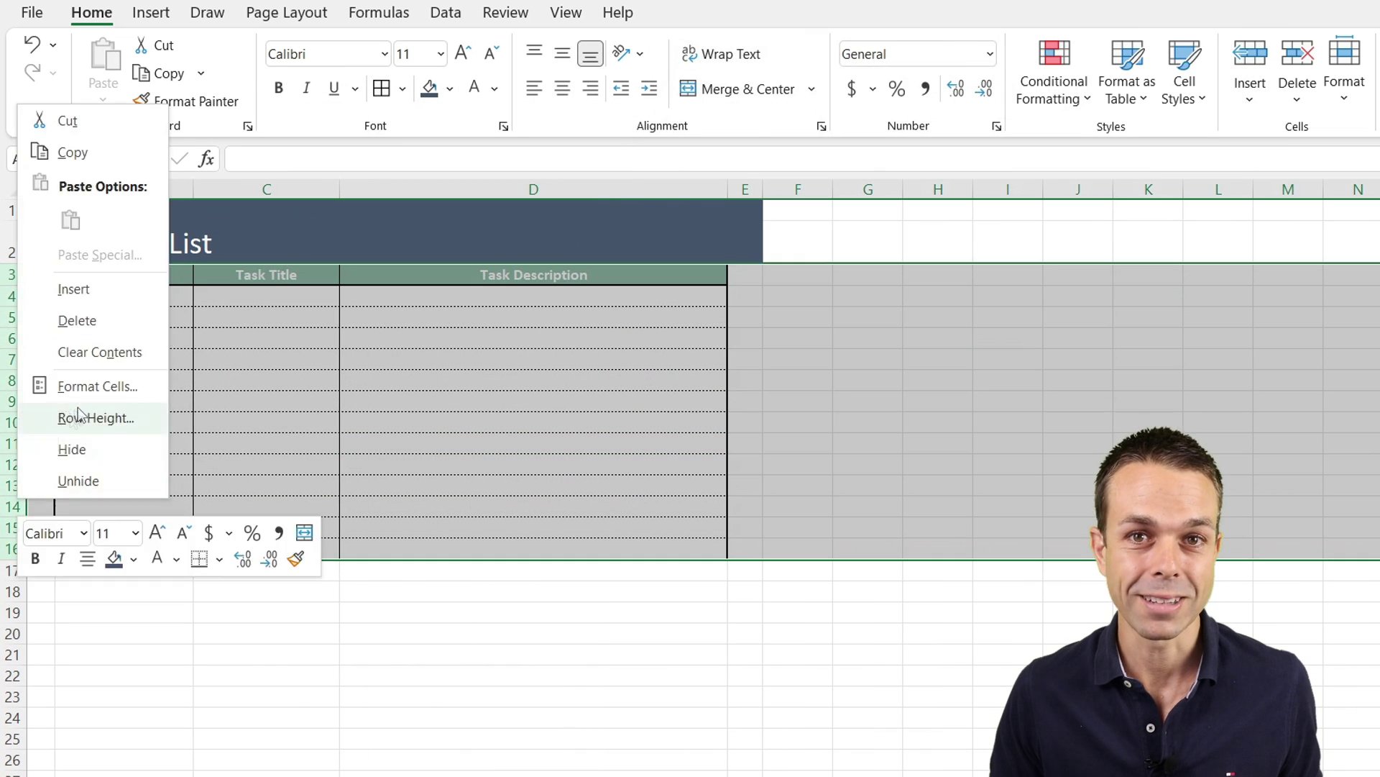
{"action": "left_click", "coordinate": [82, 417]}
{"action": "type", "text": "22"}
{"action": "key", "text": "Return"}
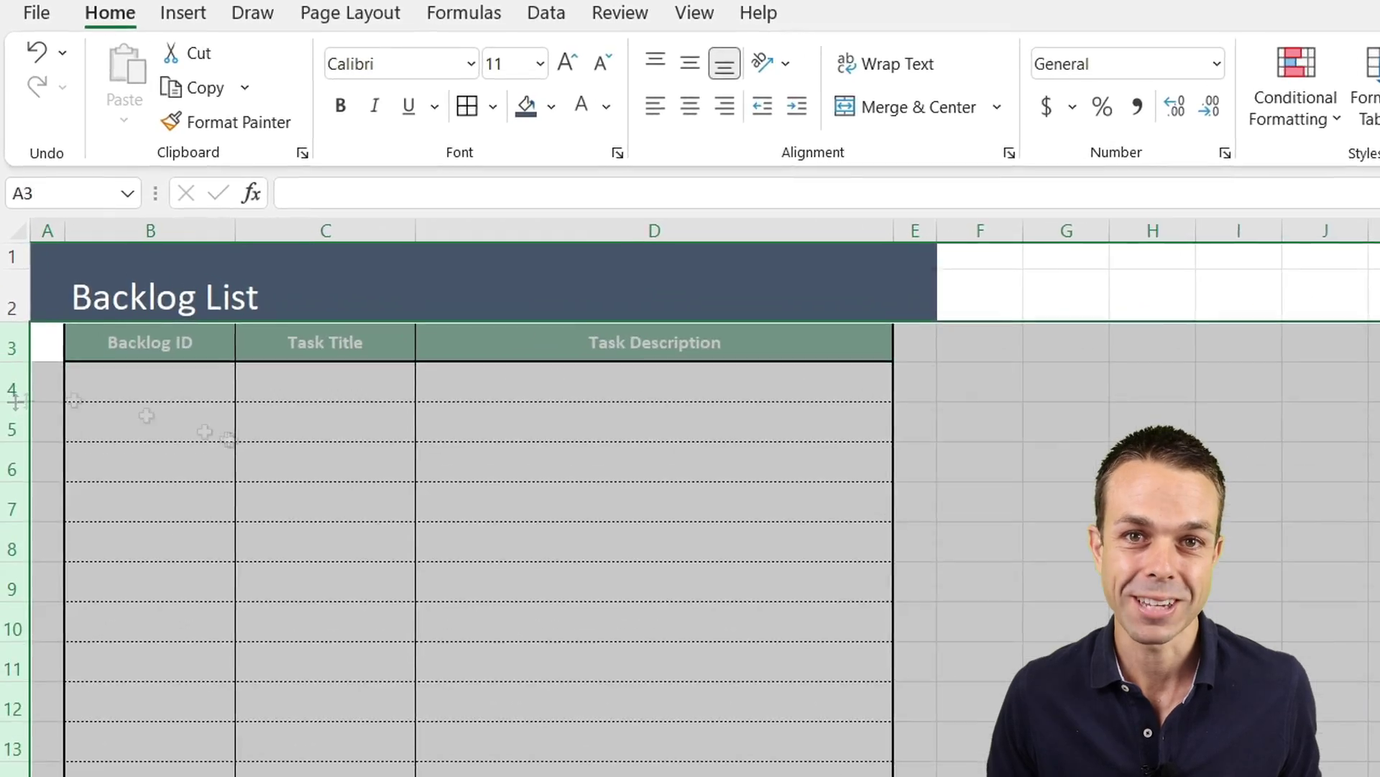
Middle-align the Backlog List title, make row 1 shorter and row 2 taller.
{"action": "left_click", "coordinate": [119, 239]}
{"action": "left_click", "coordinate": [562, 53]}
{"action": "left_click_drag", "start_coordinate": [13, 221], "coordinate": [12, 212]}
{"action": "left_click_drag", "start_coordinate": [12, 255], "coordinate": [12, 272]}
{"action": "left_click", "coordinate": [124, 316]}
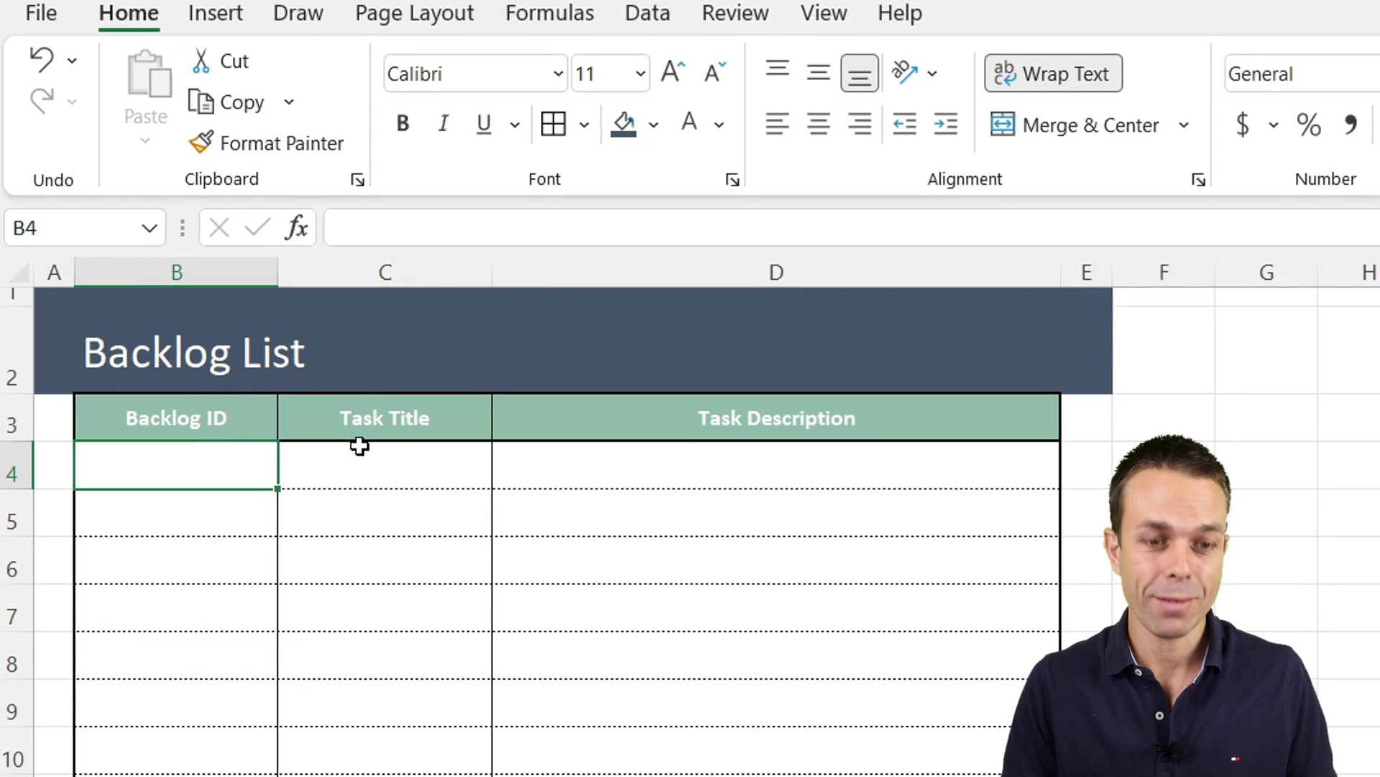
Enter 0123 as the Backlog ID of the first task in B4.
{"action": "type", "text": "00"}
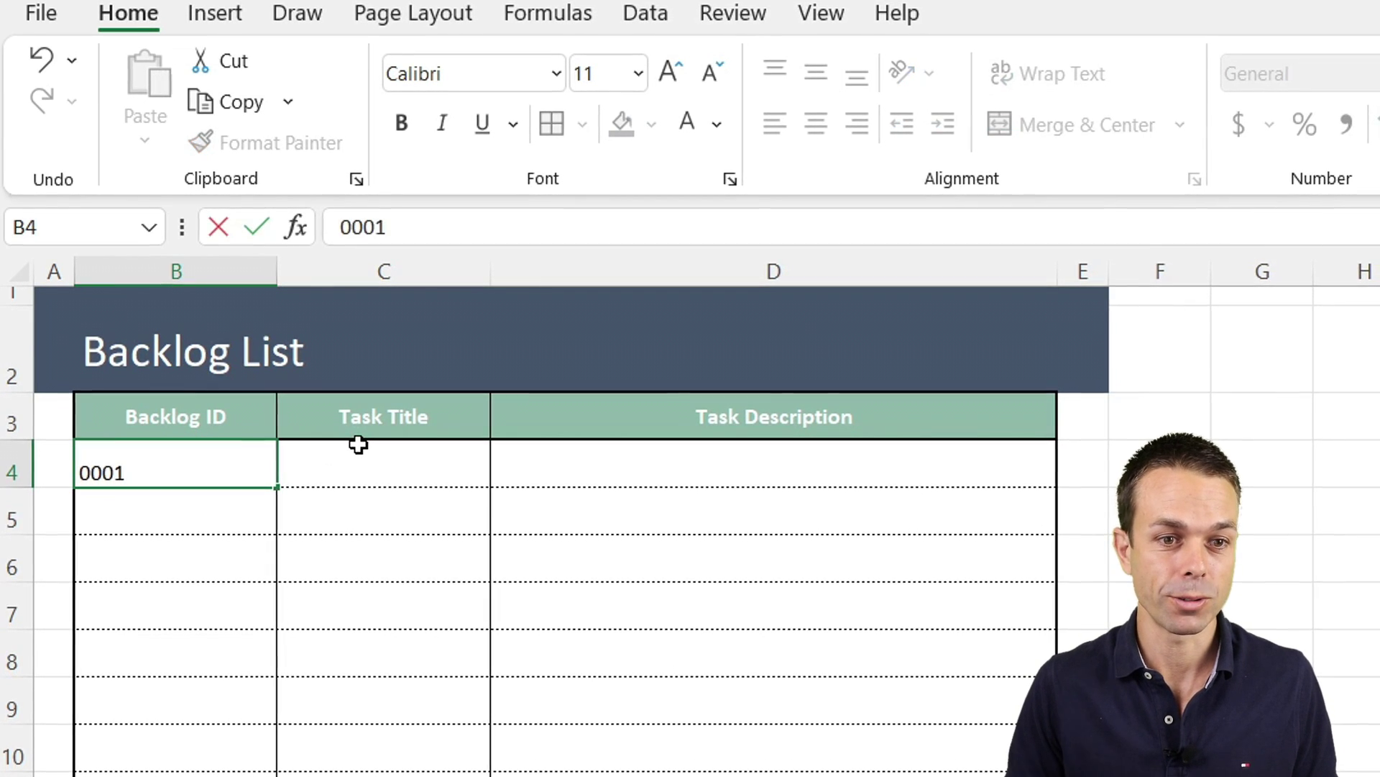
{"action": "type", "text": "01"}
{"action": "key", "text": "BackSpace"}
{"action": "key", "text": "BackSpace"}
{"action": "key", "text": "BackSpace"}
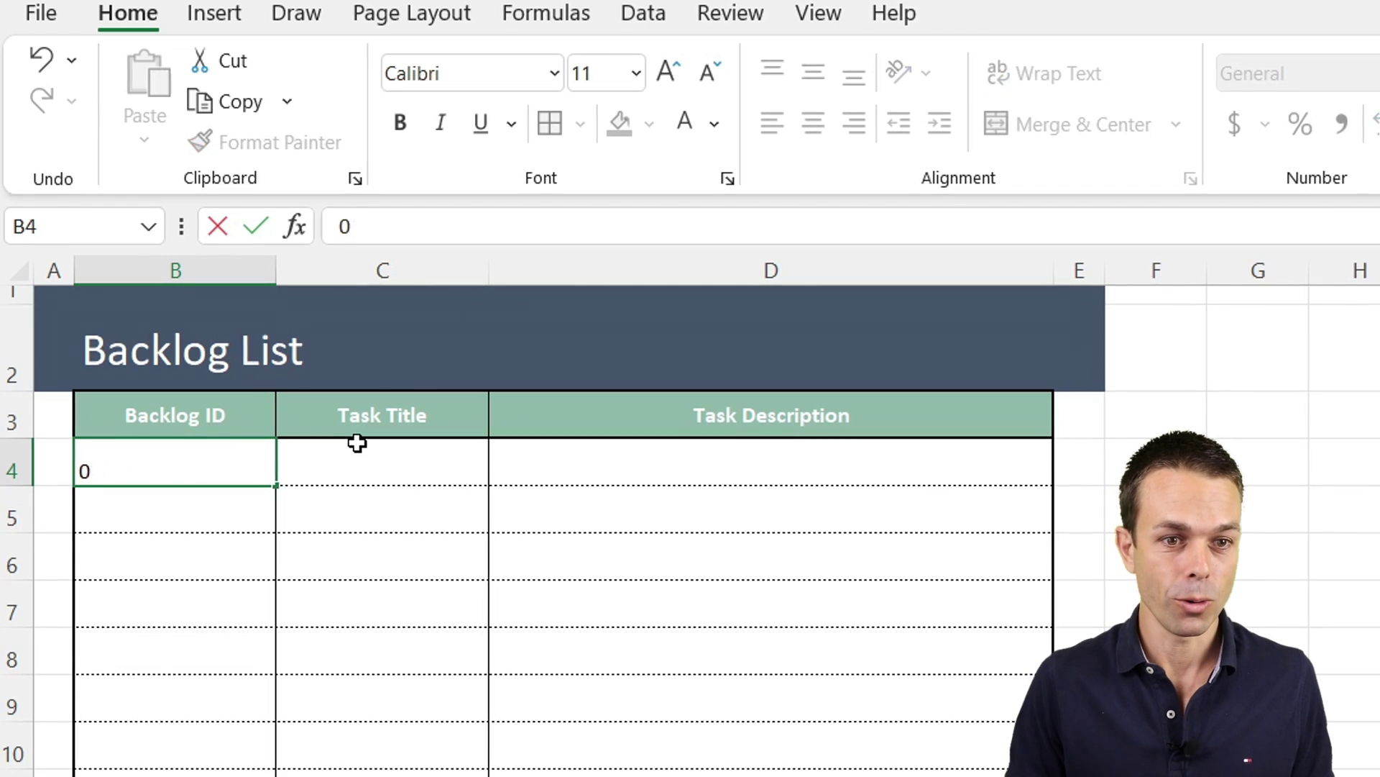
{"action": "type", "text": "123"}
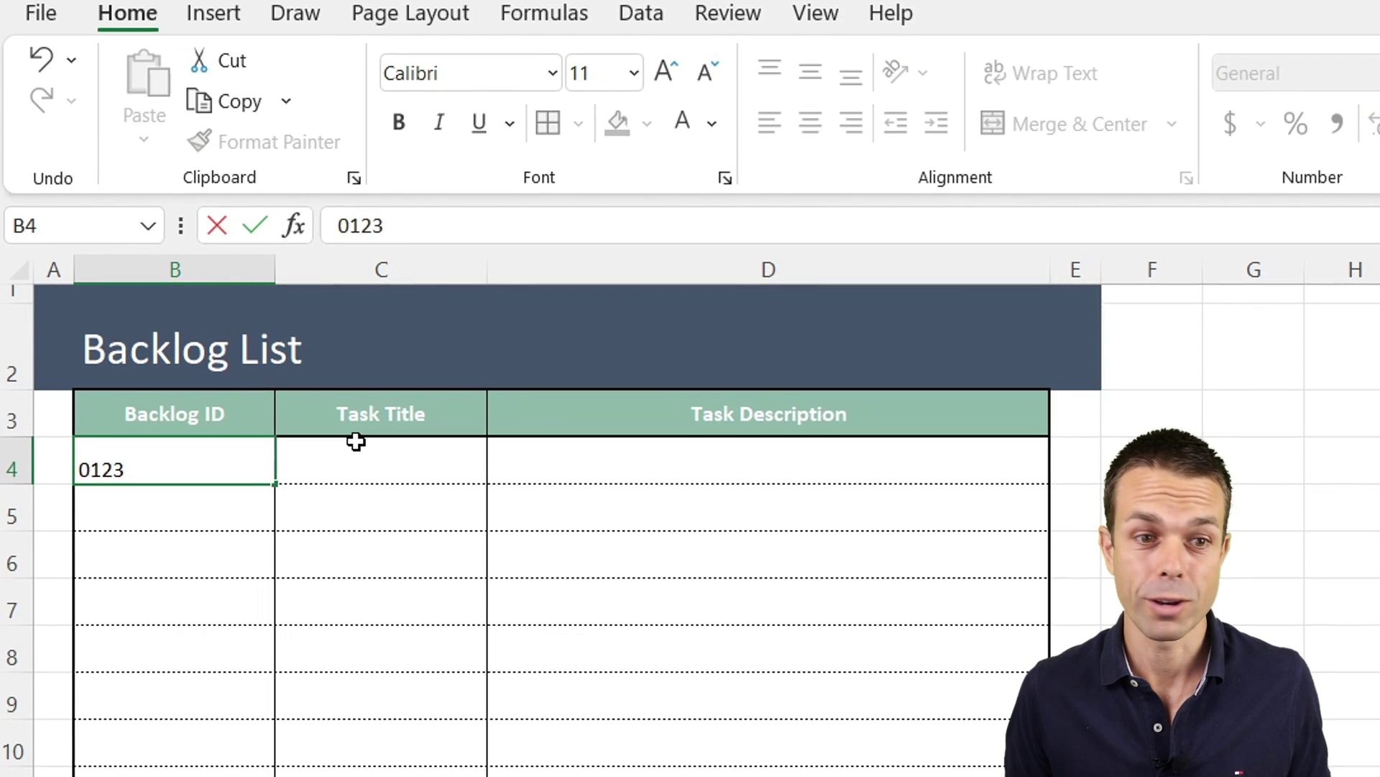
{"action": "key", "text": "Tab"}
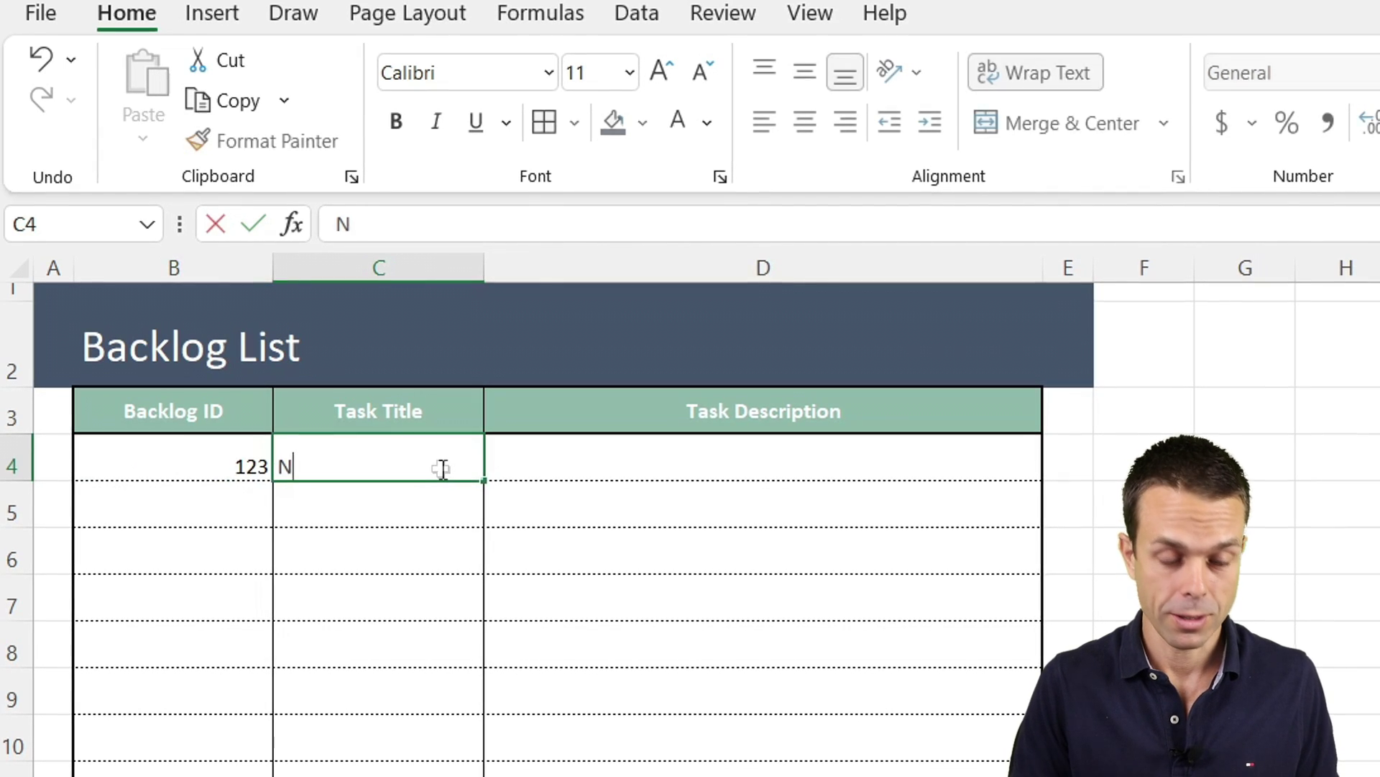
Title the first task "Next task title" and describe it as "This is what we need to do.".
{"action": "type", "text": "Next task title"}
{"action": "key", "text": "Tab"}
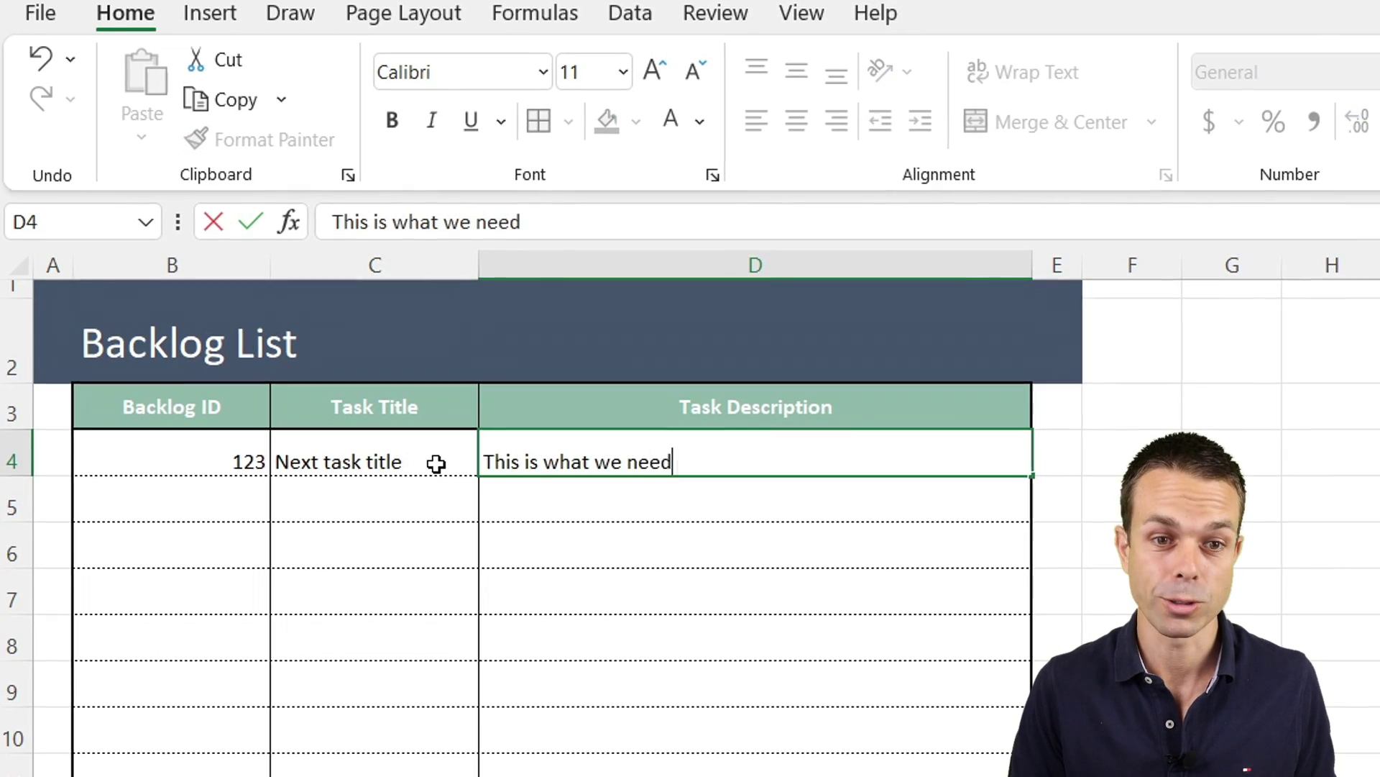
{"action": "type", "text": "."}
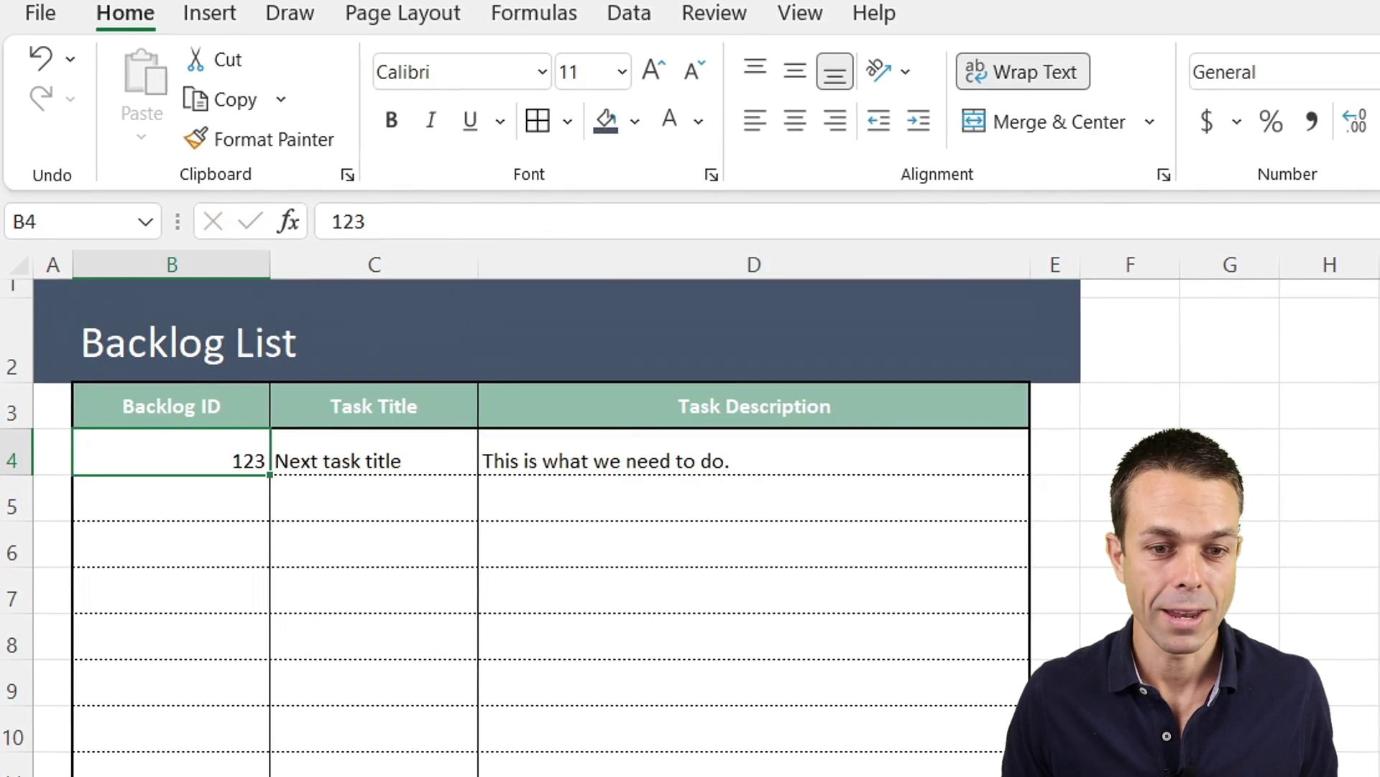
Center the table entries from row 4 down both ways, and left-align the Task Description entries with an indent.
{"action": "left_click_drag", "start_coordinate": [173, 458], "coordinate": [755, 770]}
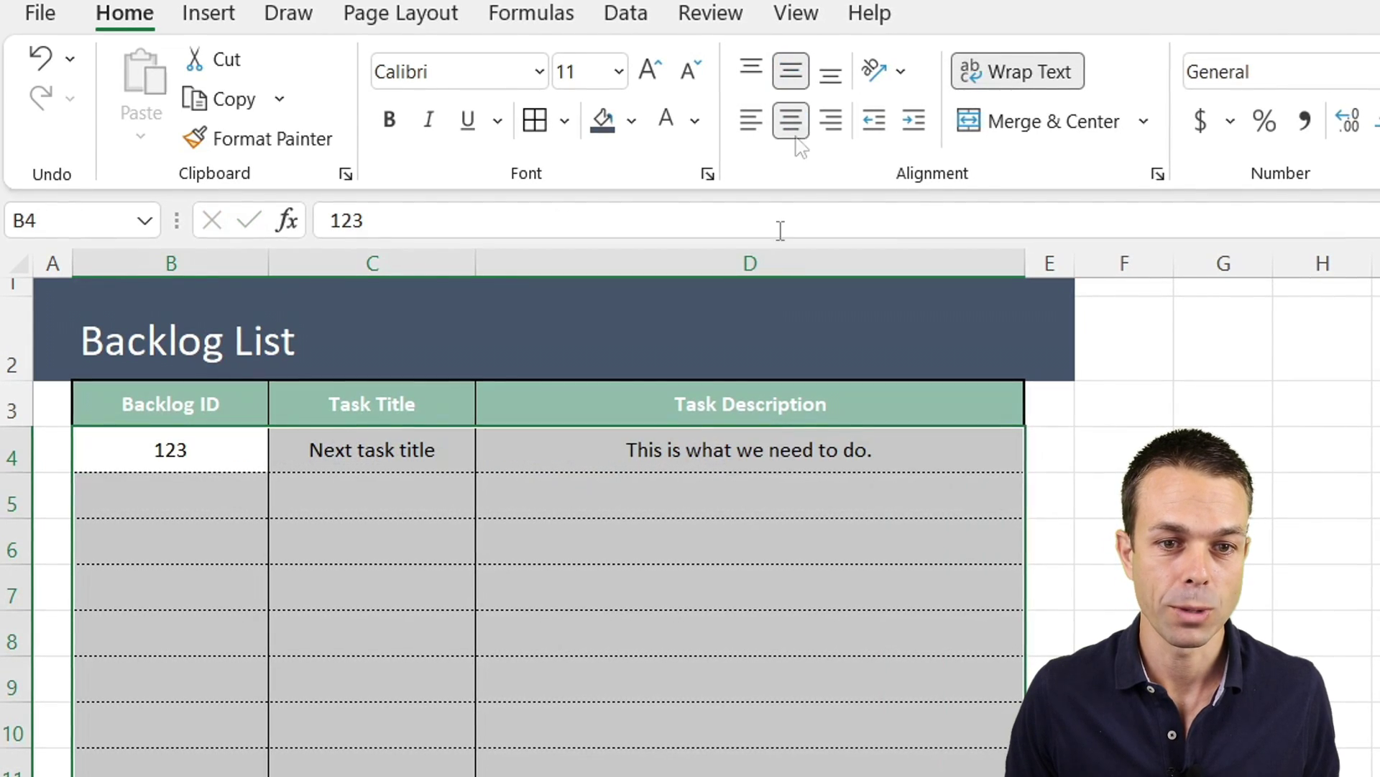
{"action": "left_click", "coordinate": [748, 442]}
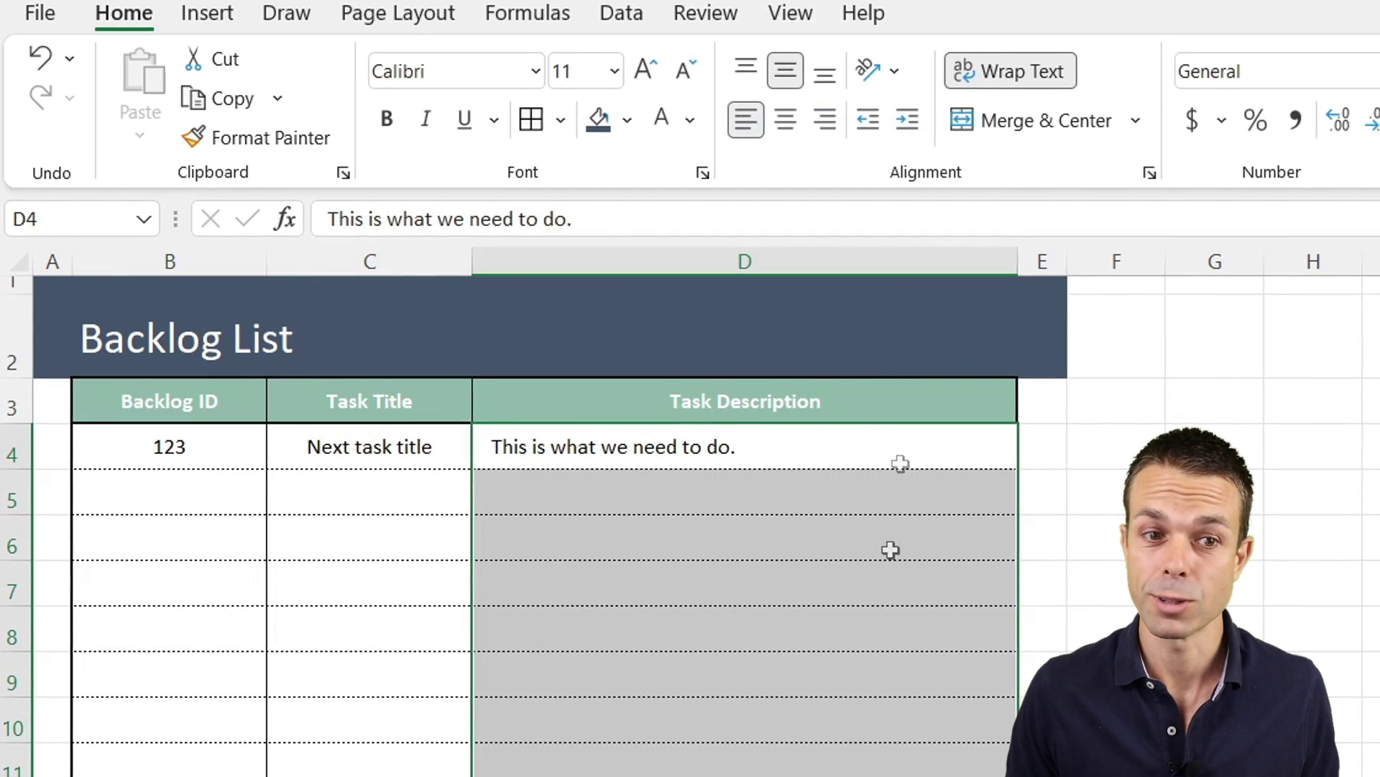
{"action": "left_click", "coordinate": [162, 449]}
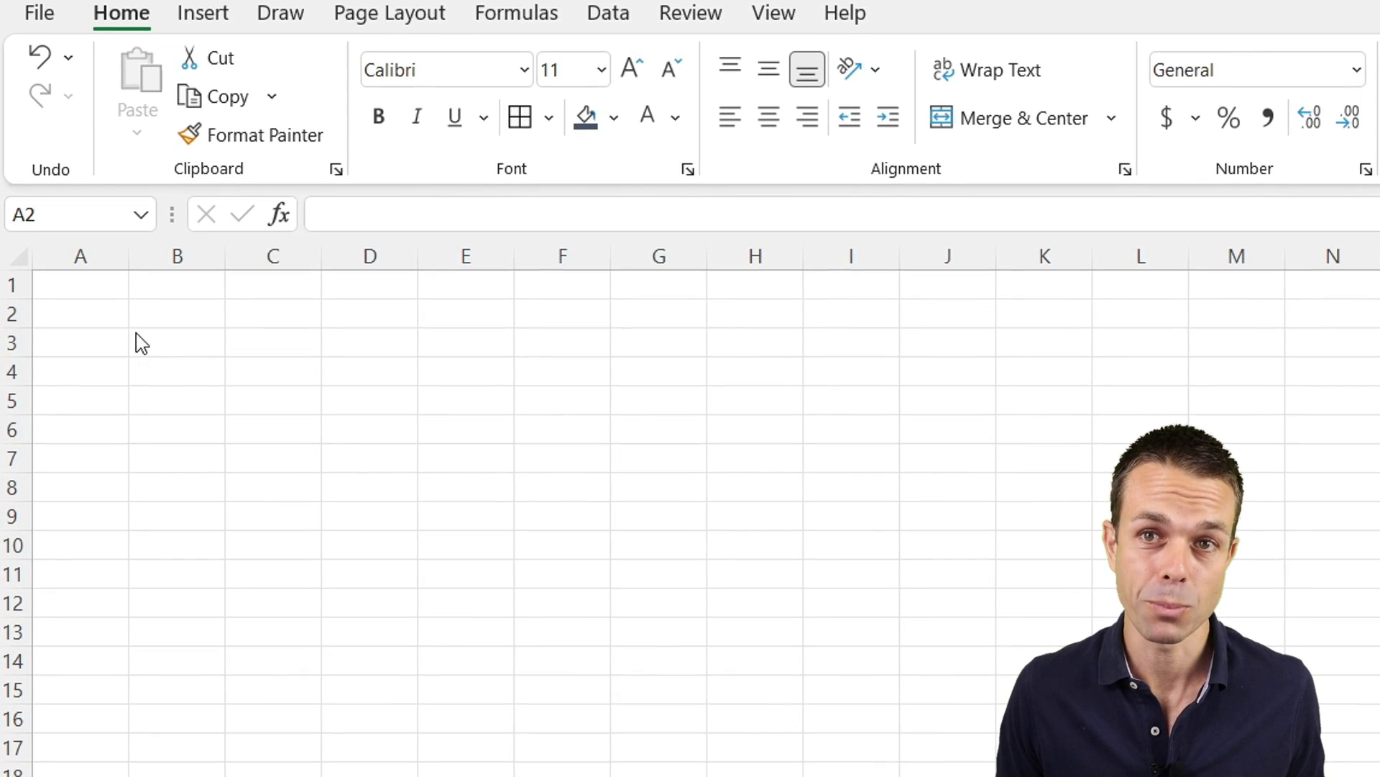
On the blank sheet, narrow columns A, C and E, widen columns B and D, and make row 1 taller.
{"action": "left_click_drag", "start_coordinate": [125, 258], "coordinate": [83, 258]}
{"action": "left_click_drag", "start_coordinate": [177, 257], "coordinate": [243, 257]}
{"action": "left_click_drag", "start_coordinate": [341, 261], "coordinate": [296, 262]}
{"action": "left_click_drag", "start_coordinate": [391, 261], "coordinate": [457, 261]}
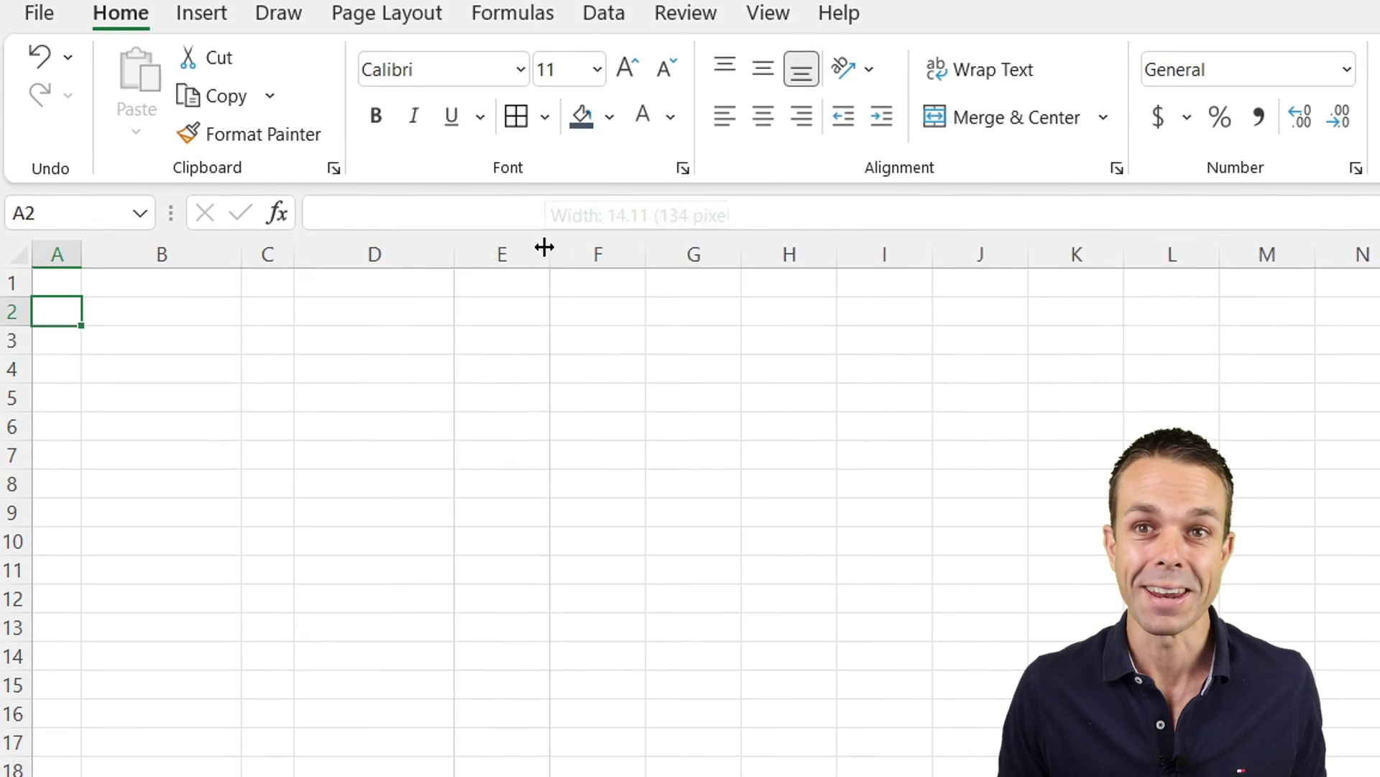
{"action": "left_click_drag", "start_coordinate": [550, 256], "coordinate": [507, 258]}
{"action": "left_click_drag", "start_coordinate": [27, 302], "coordinate": [27, 364]}
Enter the title "Kanban Board" in B1, middle-aligned and left-aligned with an indent.
{"action": "left_click", "coordinate": [172, 314]}
{"action": "type", "text": "Kanban Board"}
{"action": "key", "text": "Return"}
{"action": "left_click", "coordinate": [234, 311]}
{"action": "left_click", "coordinate": [762, 69]}
{"action": "left_click", "coordinate": [722, 122]}
{"action": "left_click", "coordinate": [877, 122]}
{"action": "left_click", "coordinate": [877, 122]}
{"action": "left_click", "coordinate": [837, 124]}
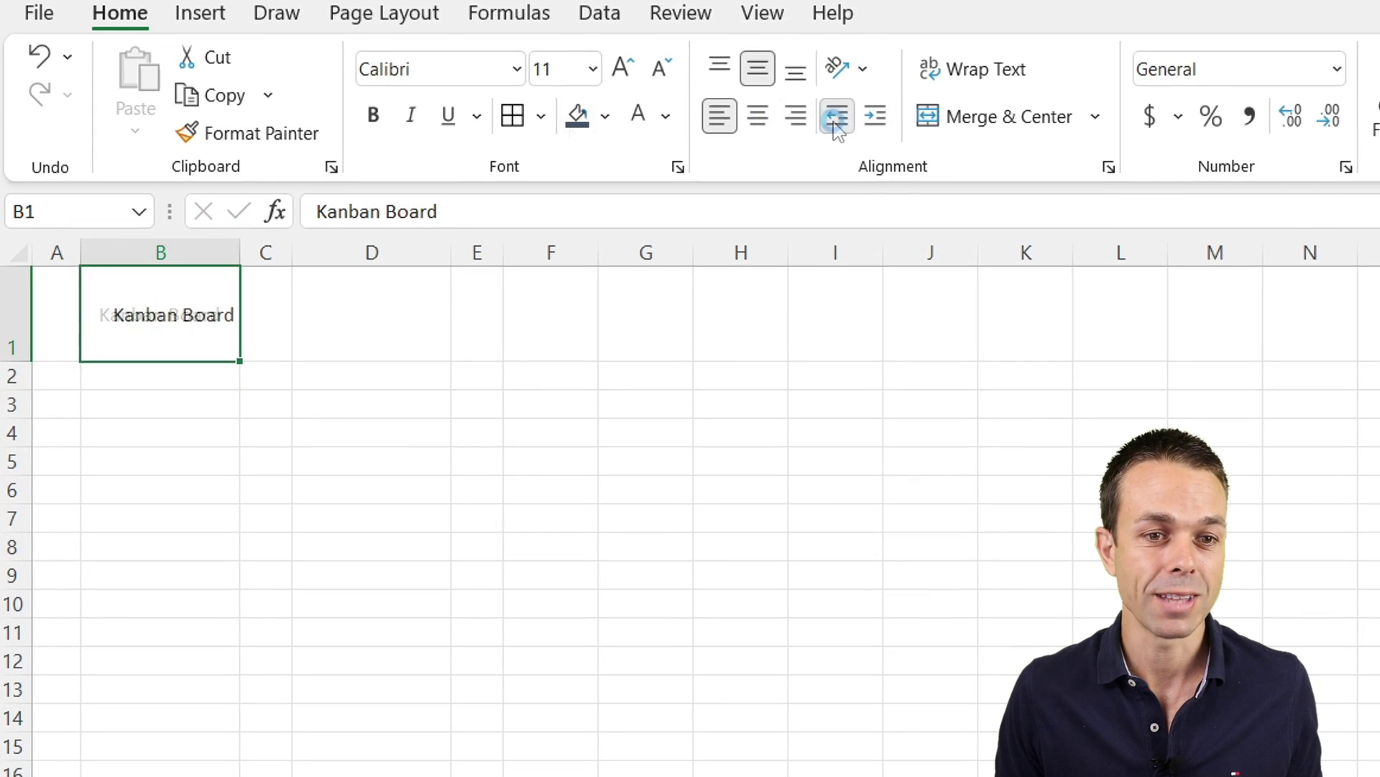
Fill rows 1 and 2 with dark blue-gray and set their font color to white.
{"action": "left_click", "coordinate": [48, 318]}
{"action": "left_click_drag", "start_coordinate": [12, 316], "coordinate": [12, 375]}
{"action": "left_click", "coordinate": [577, 115]}
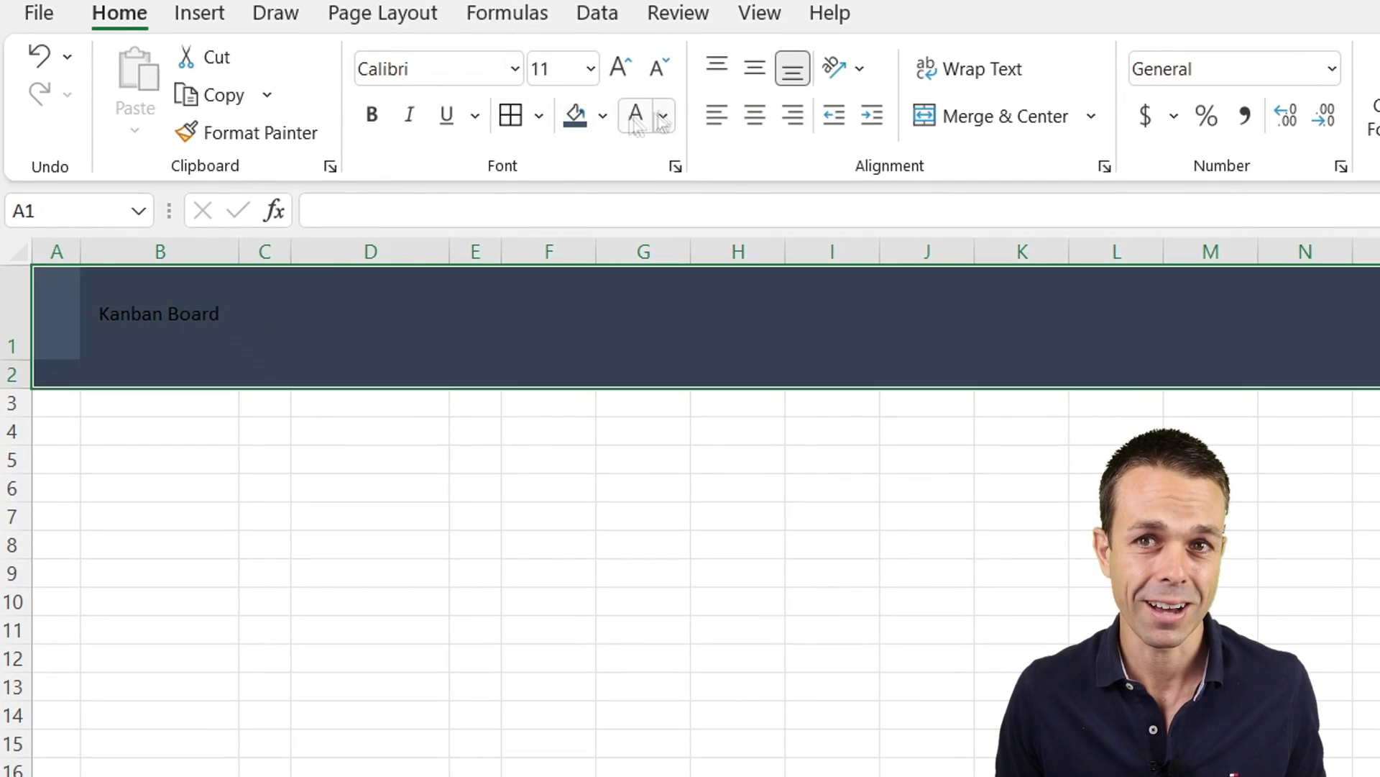
{"action": "left_click", "coordinate": [637, 115]}
Enlarge the Kanban Board title by several font sizes and make it italic.
{"action": "left_click", "coordinate": [160, 317]}
{"action": "left_click", "coordinate": [622, 68]}
{"action": "left_click", "coordinate": [622, 68]}
{"action": "left_click", "coordinate": [622, 68]}
{"action": "left_click", "coordinate": [622, 68]}
{"action": "left_click", "coordinate": [622, 68]}
{"action": "left_click", "coordinate": [622, 69]}
{"action": "left_click", "coordinate": [622, 69]}
{"action": "left_click", "coordinate": [658, 69]}
{"action": "left_click", "coordinate": [409, 115]}
Enter "Sprint backlog" in row 2 and merge and center it across A2:E2.
{"action": "left_click", "coordinate": [197, 374]}
{"action": "type", "text": "Sprint backlog"}
{"action": "key", "text": "Return"}
{"action": "left_click_drag", "start_coordinate": [56, 374], "coordinate": [470, 376]}
{"action": "left_click", "coordinate": [949, 116]}
{"action": "left_click", "coordinate": [116, 313]}
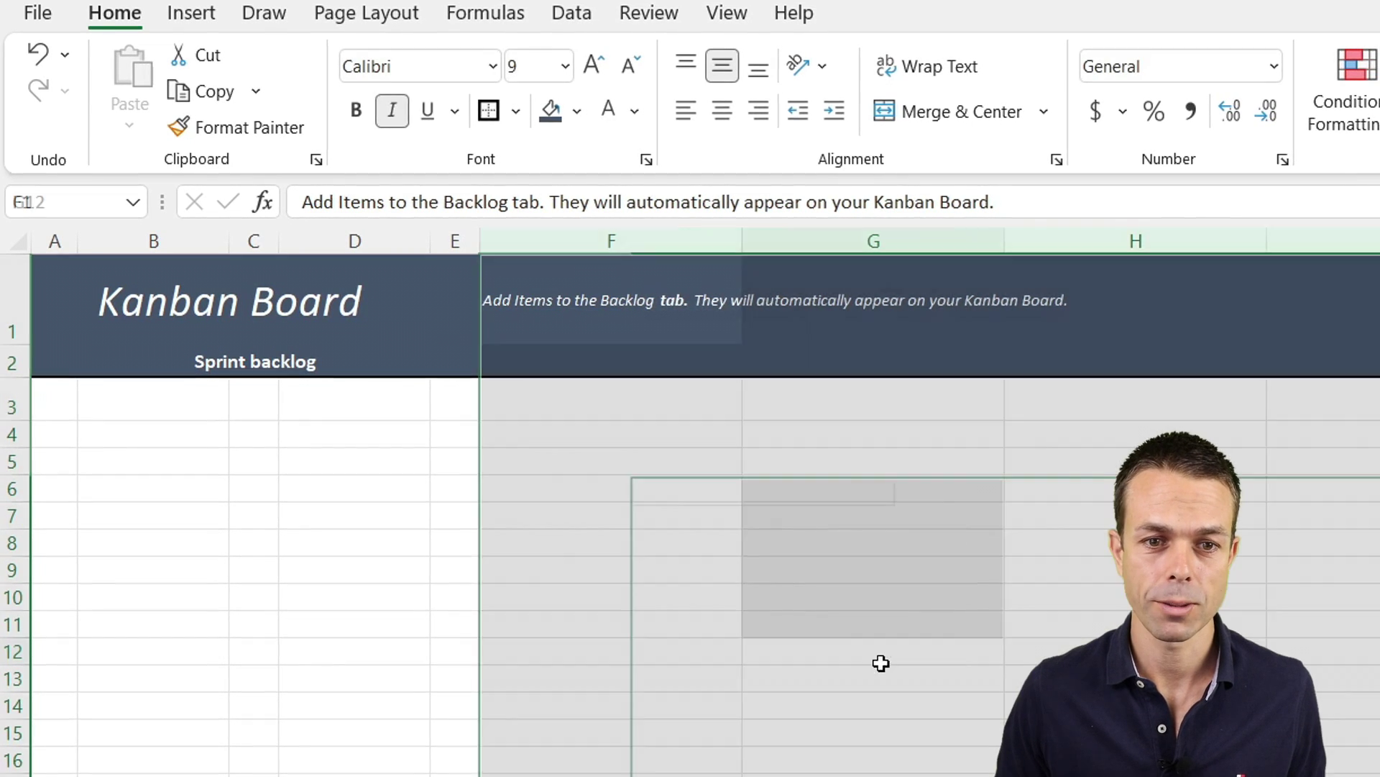
Fill the board's heading cells in row 3, from F3 rightward, with light orange.
{"action": "left_click", "coordinate": [663, 412]}
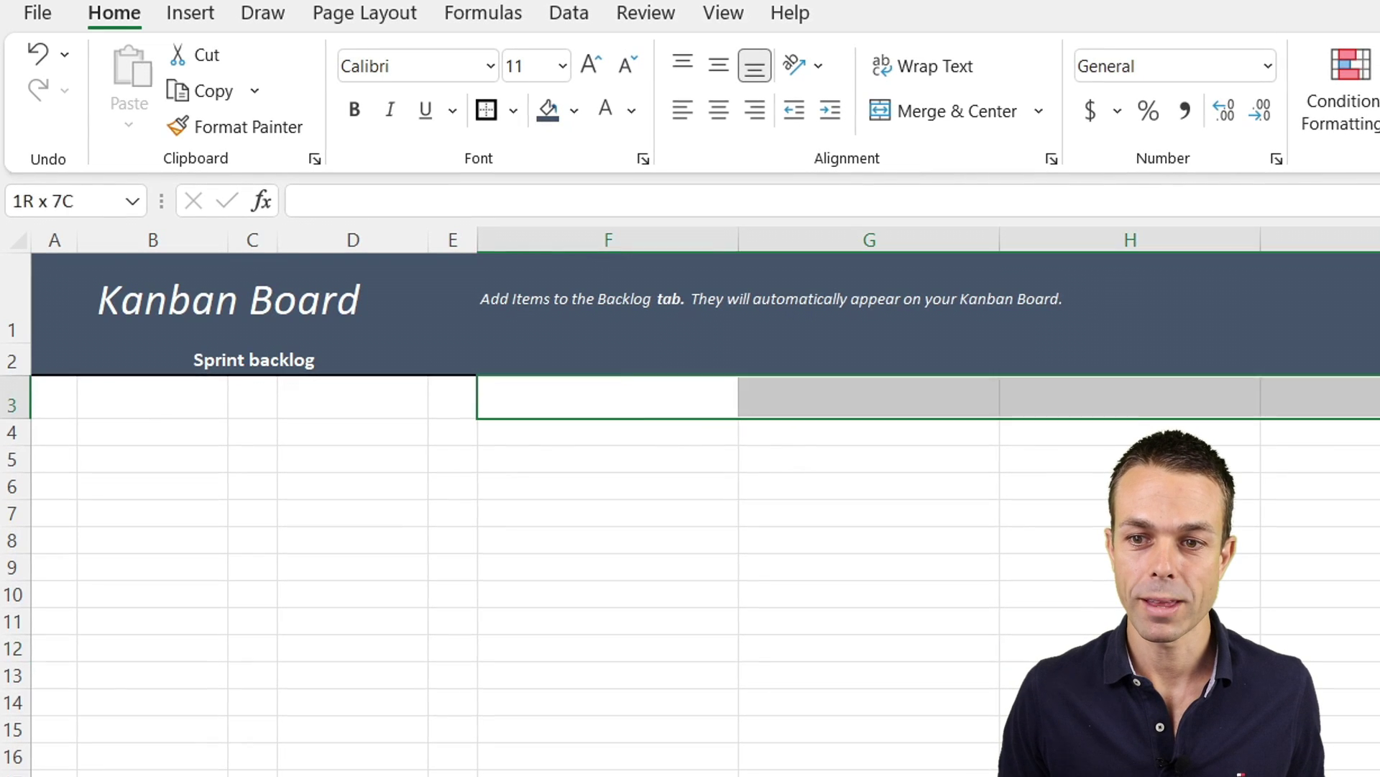
{"action": "left_click", "coordinate": [577, 108]}
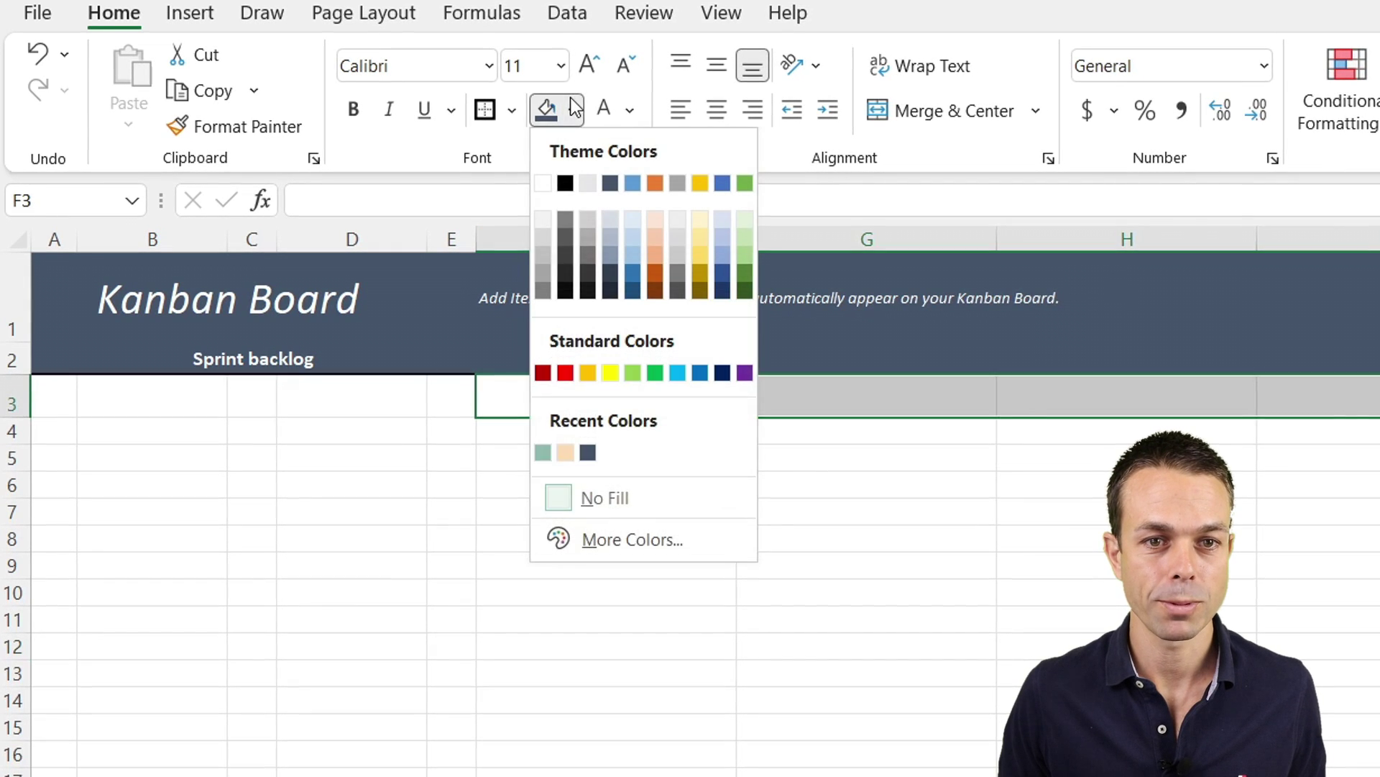
{"action": "left_click", "coordinate": [566, 455]}
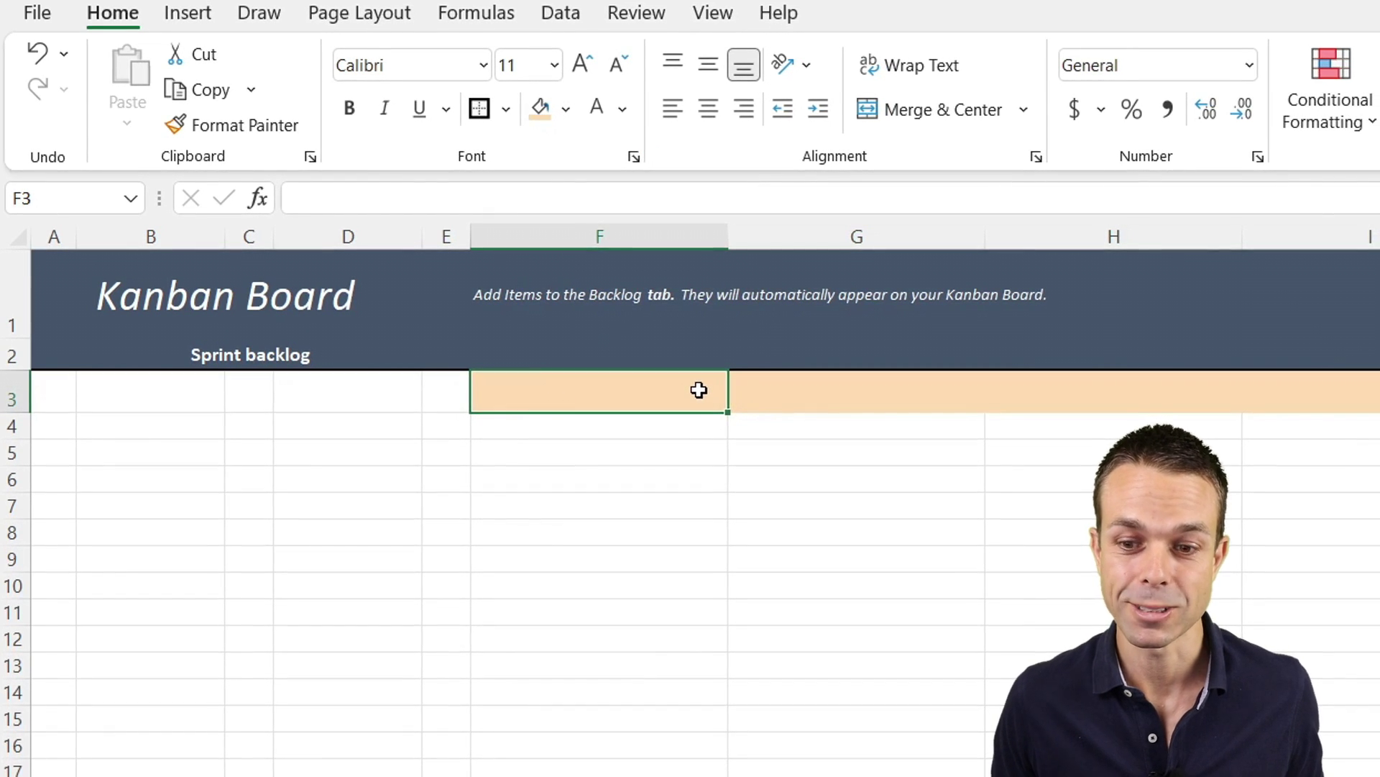
Enter the stage headings "To Do", "In Discovery" and "In Development" in F3, G3 and H3.
{"action": "type", "text": "To Do"}
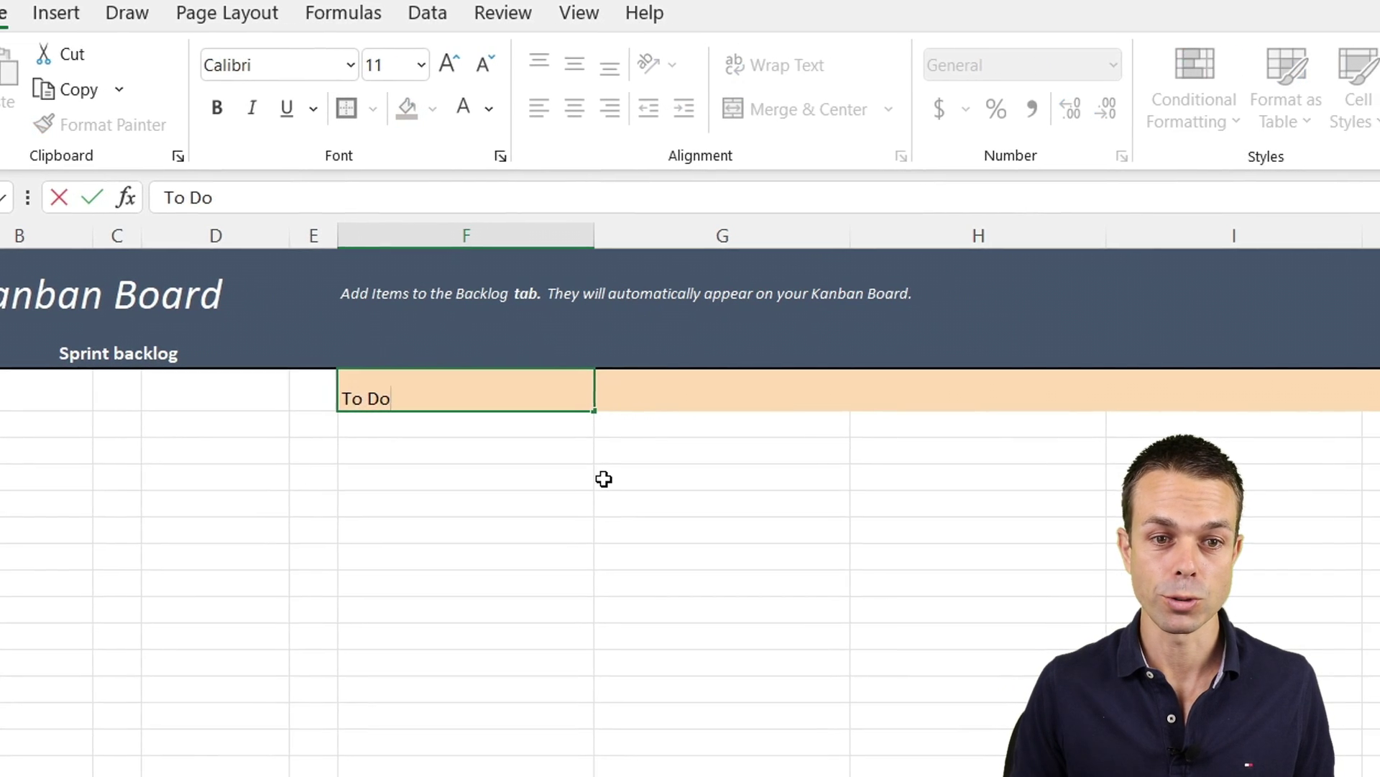
{"action": "key", "text": "Return"}
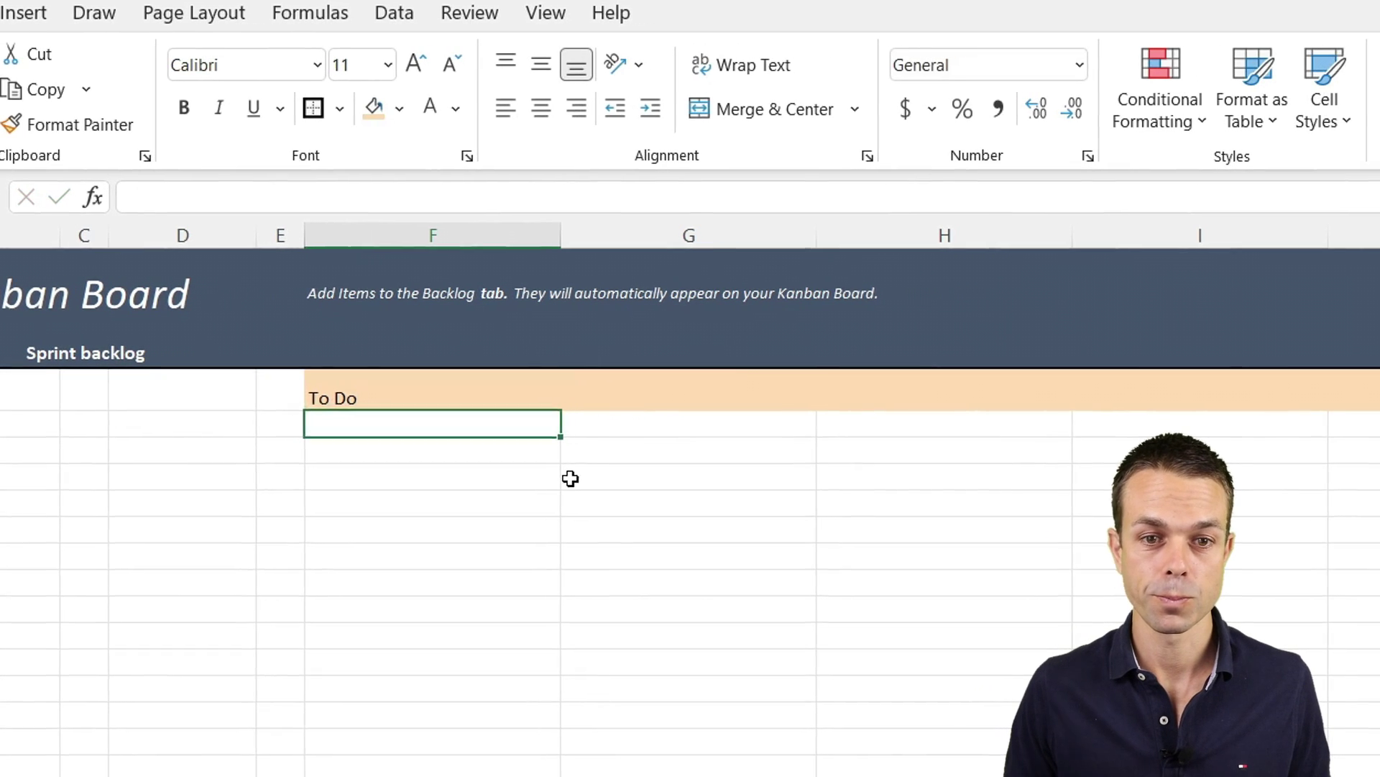
{"action": "left_click", "coordinate": [776, 380]}
{"action": "type", "text": "In Discovery"}
{"action": "key", "text": "Tab"}
{"action": "type", "text": "In Development"}
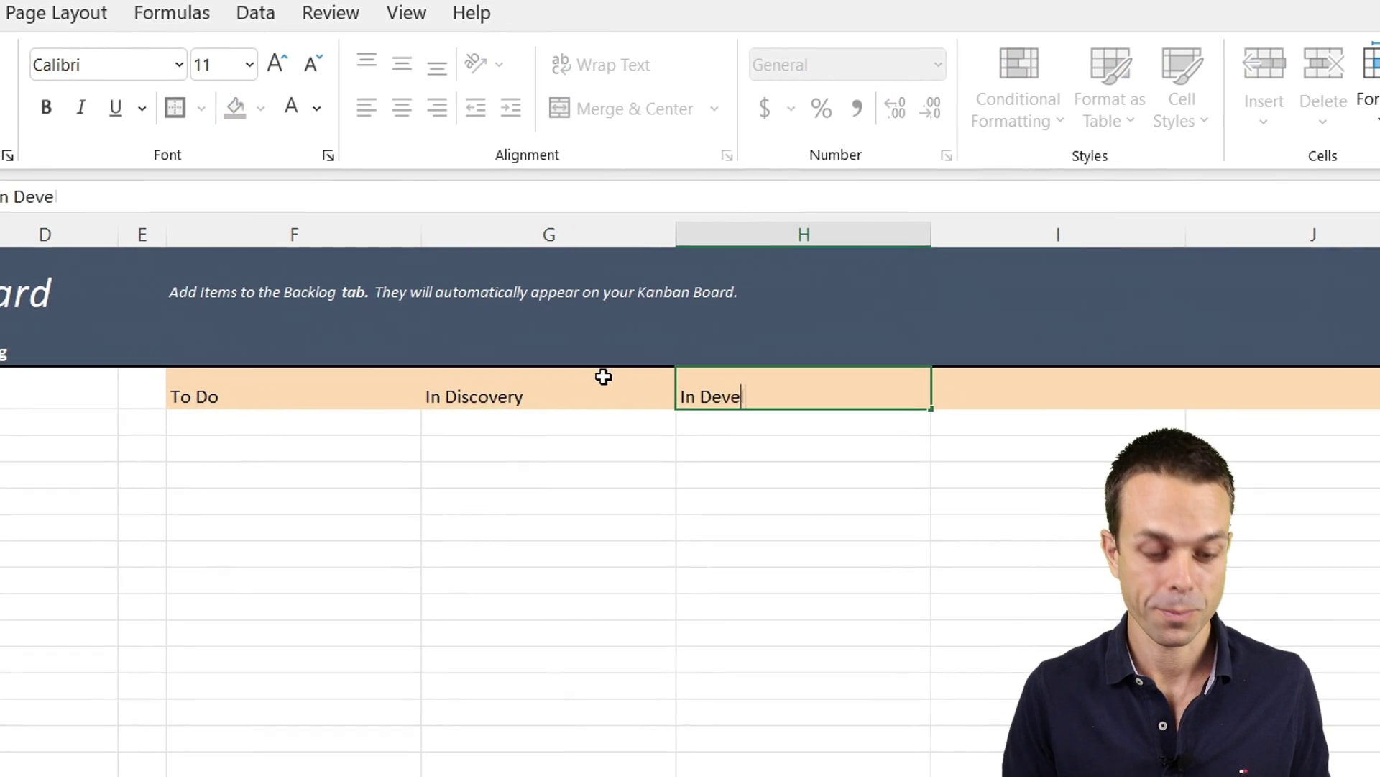
{"action": "key", "text": "Tab"}
Complete the stage headings with "In Test", "Sign Off" and "Done" in I3, J3 and K3.
{"action": "type", "text": "In Test"}
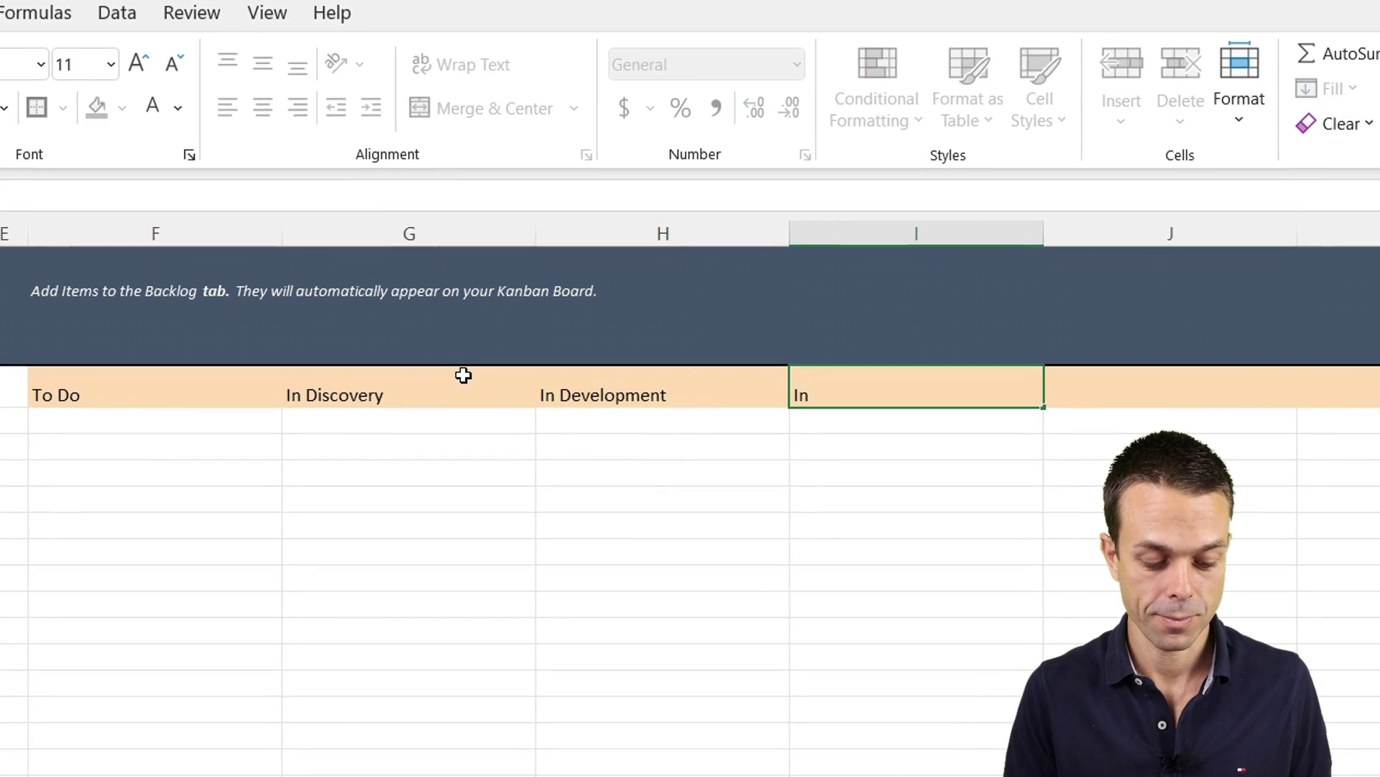
{"action": "key", "text": "Tab"}
{"action": "type", "text": "Sign Off"}
{"action": "key", "text": "Tab"}
{"action": "type", "text": "Done"}
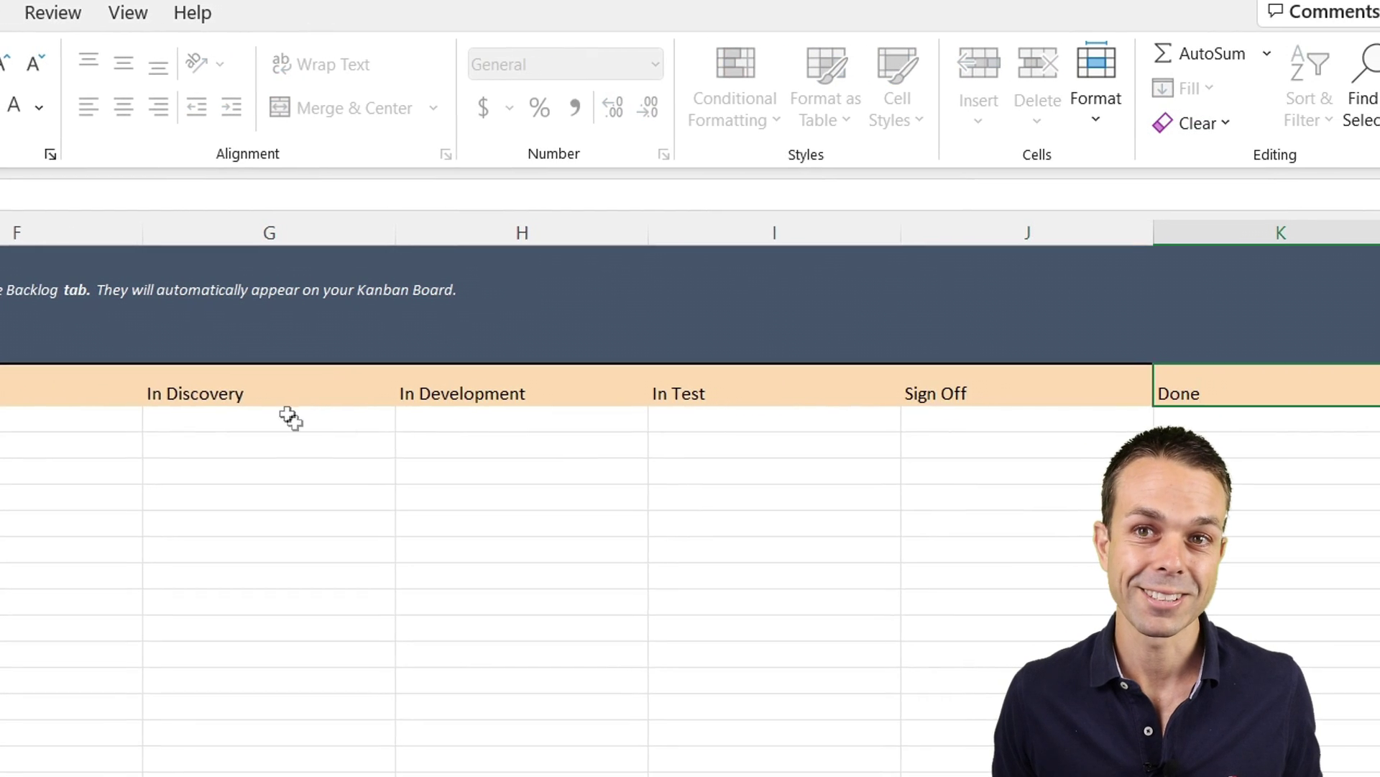
{"action": "left_click", "coordinate": [513, 468]}
Center the stage headings from To Do to Done vertically and horizontally in their cells.
{"action": "left_click_drag", "start_coordinate": [158, 394], "coordinate": [1172, 392]}
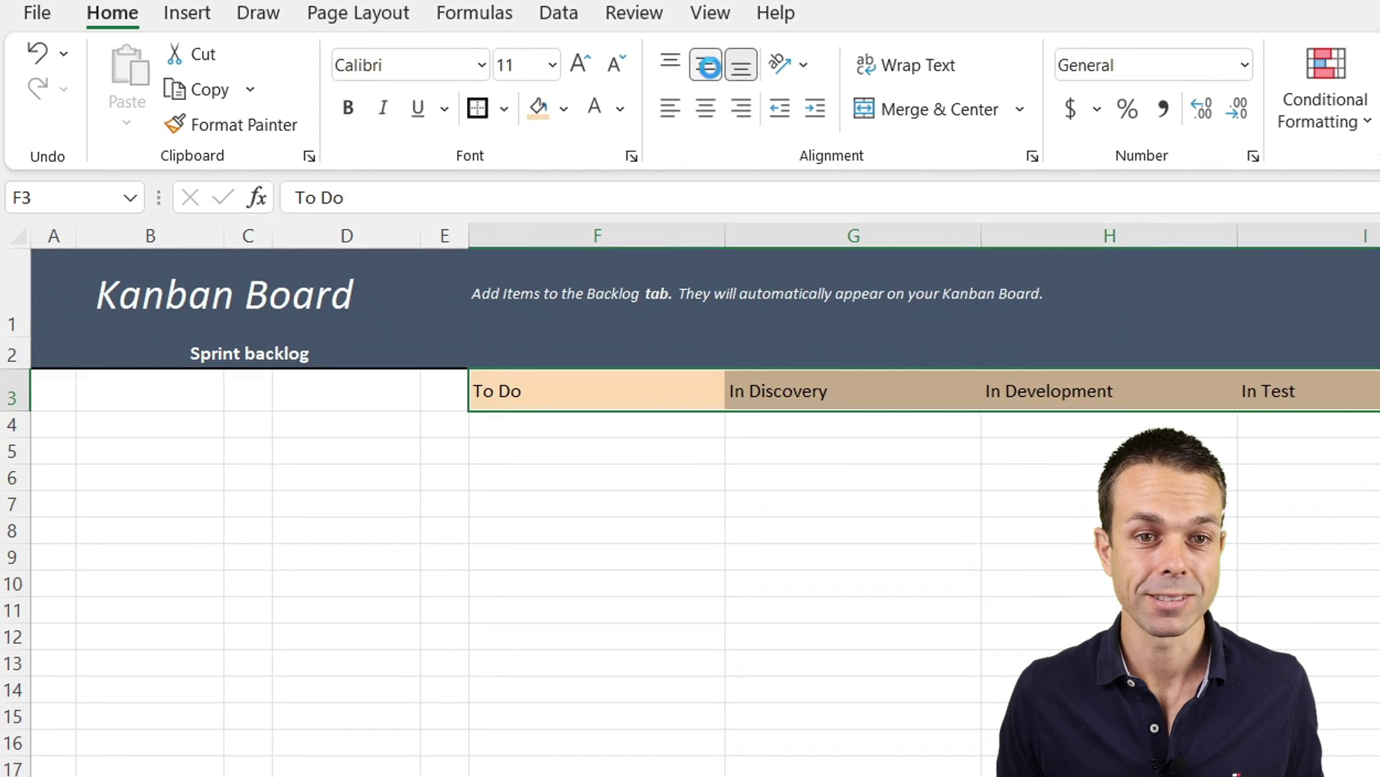
{"action": "left_click", "coordinate": [703, 69]}
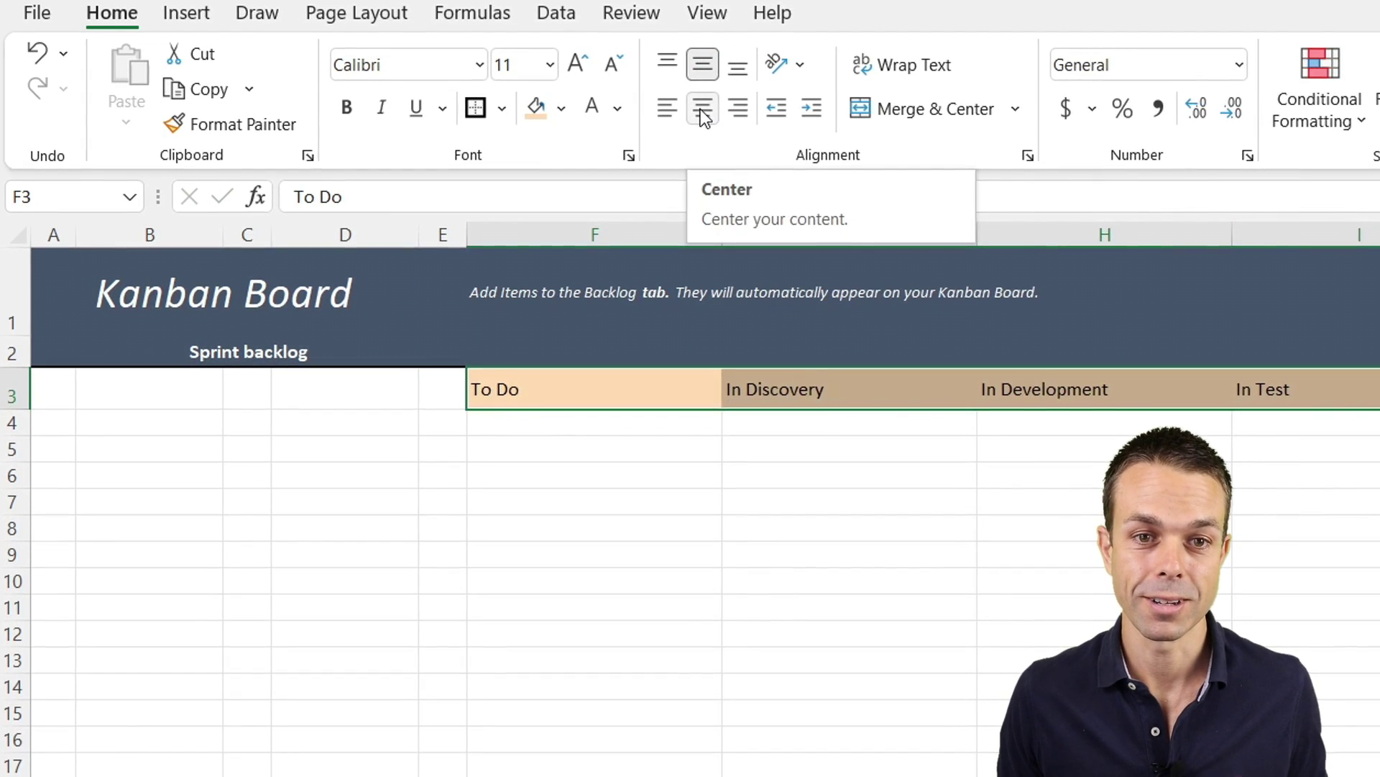
{"action": "left_click", "coordinate": [704, 113]}
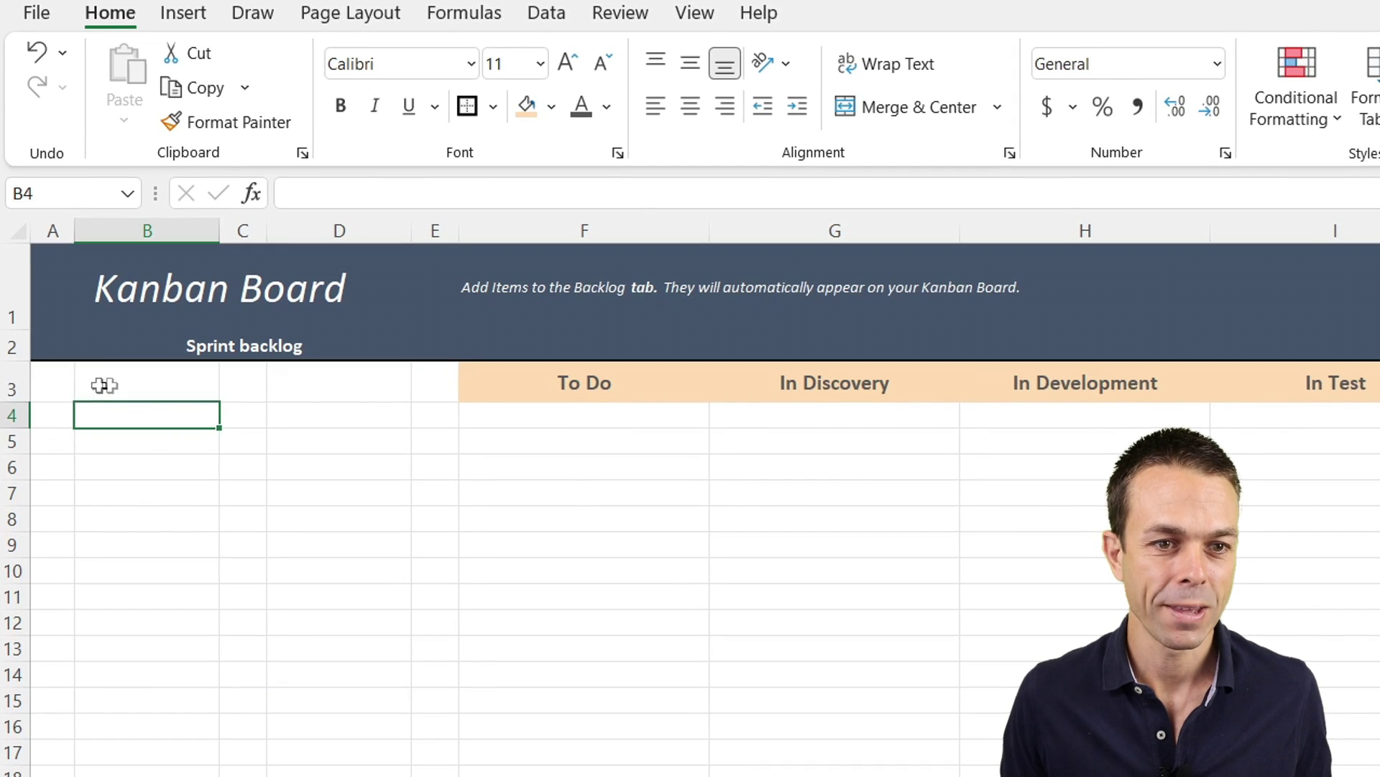
{"action": "scroll", "coordinate": [424, 762], "scroll_direction": "down", "scroll_amount": 2}
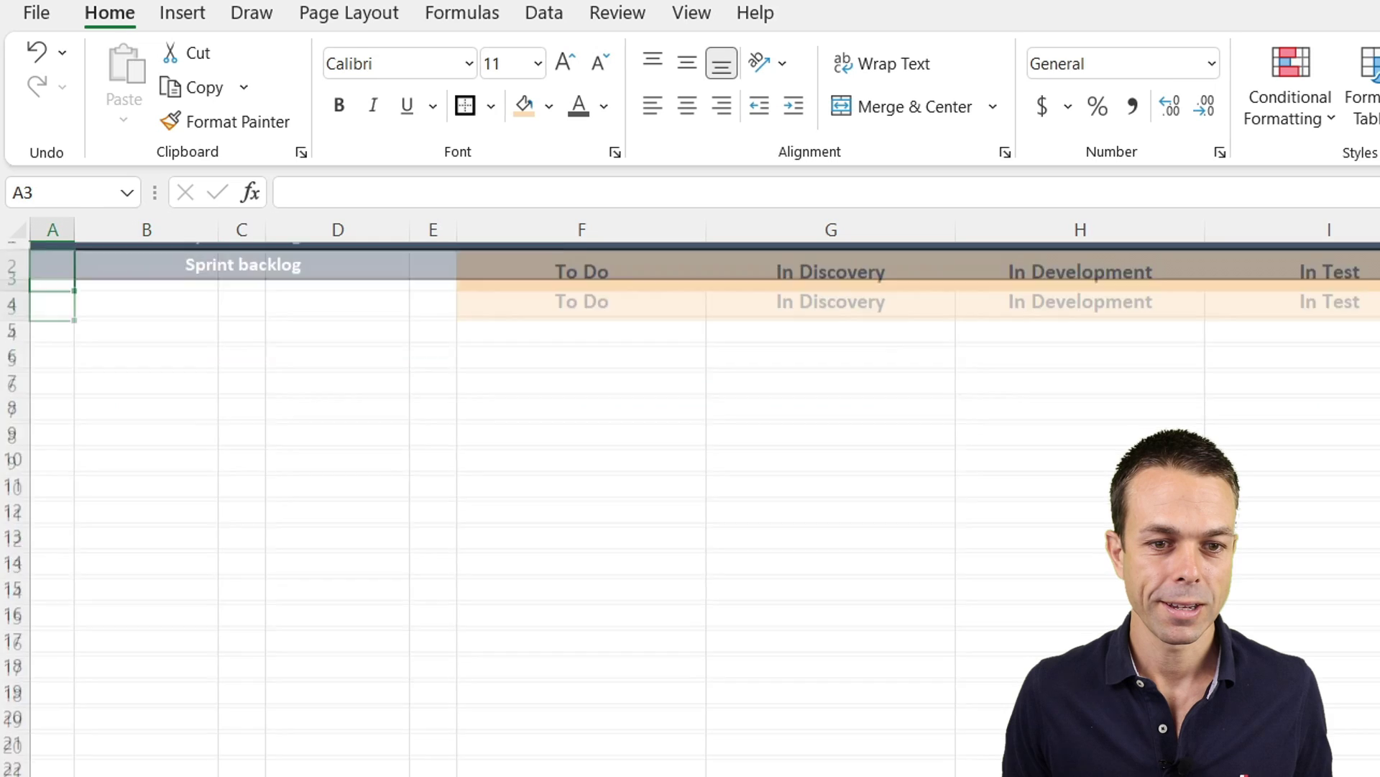
{"action": "left_click", "coordinate": [431, 771], "text": "shift"}
{"action": "scroll", "coordinate": [439, 561], "scroll_direction": "up", "scroll_amount": 2}
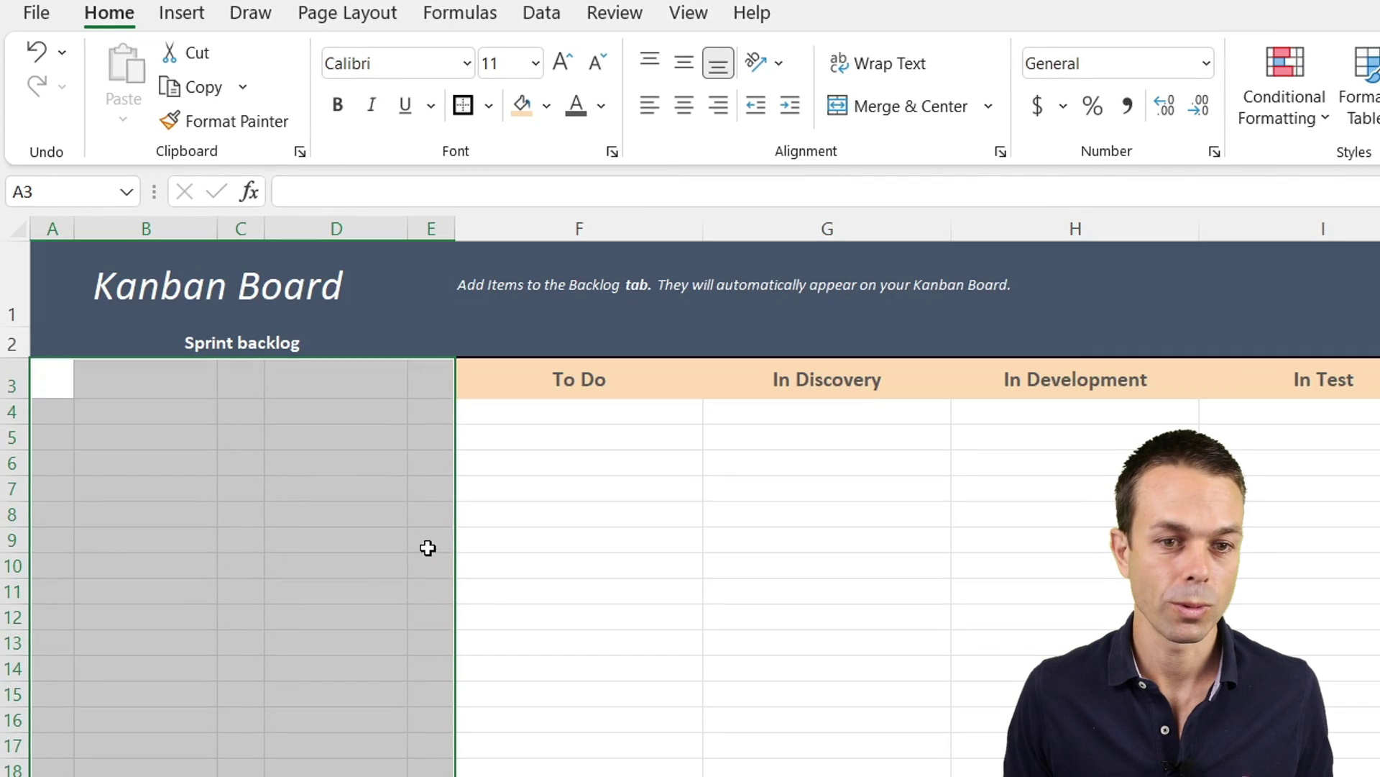
{"action": "left_click", "coordinate": [430, 486]}
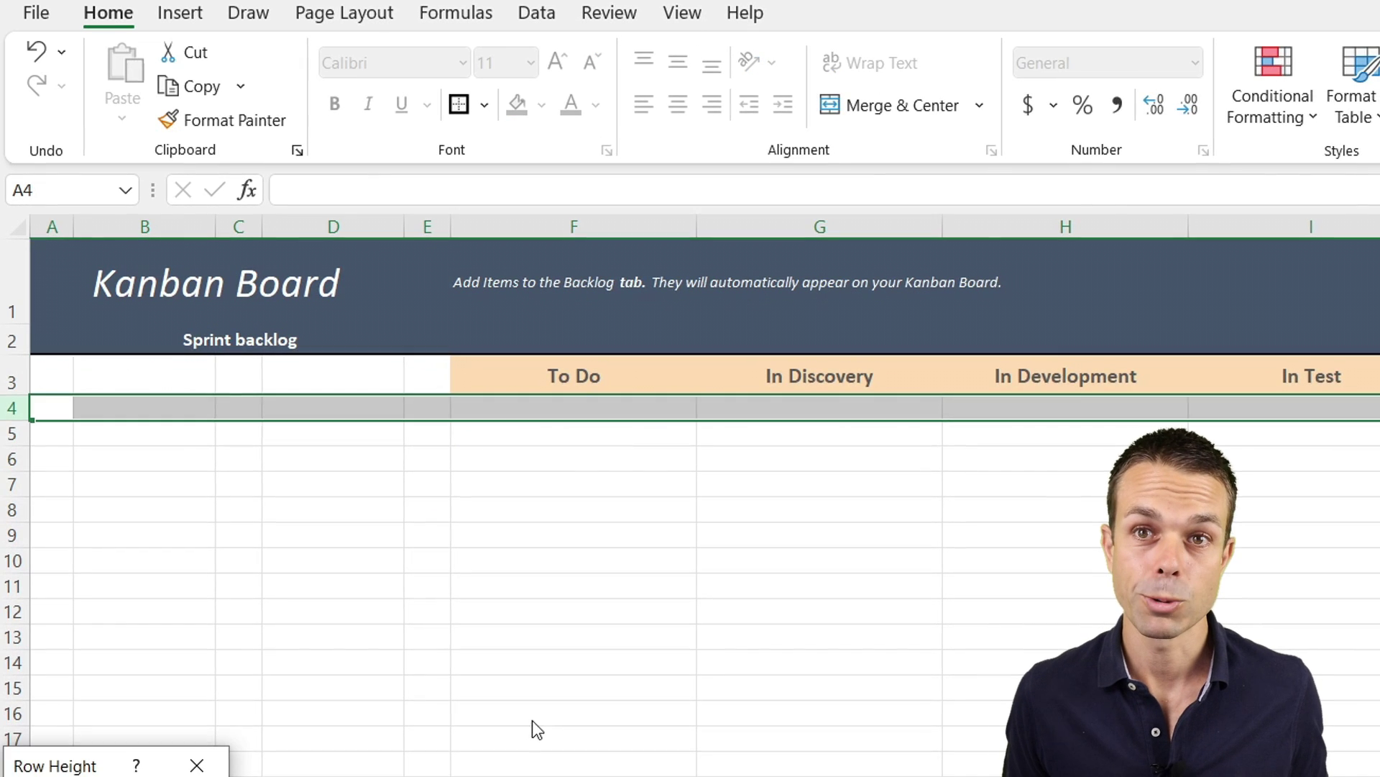
Increase the heights of rows 4, 5 and 6 for a three-part card, making row 5 the tallest.
{"action": "key", "text": "Return"}
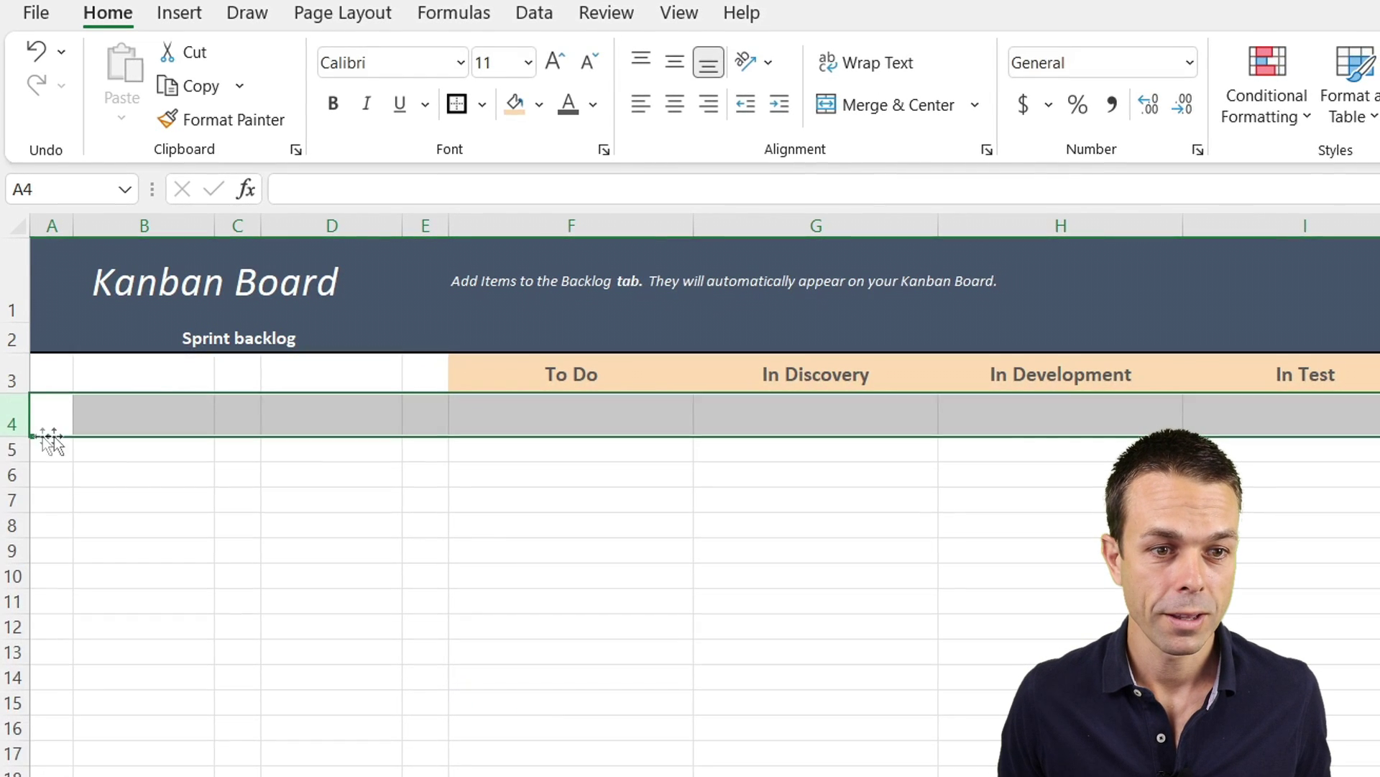
{"action": "right_click", "coordinate": [11, 447]}
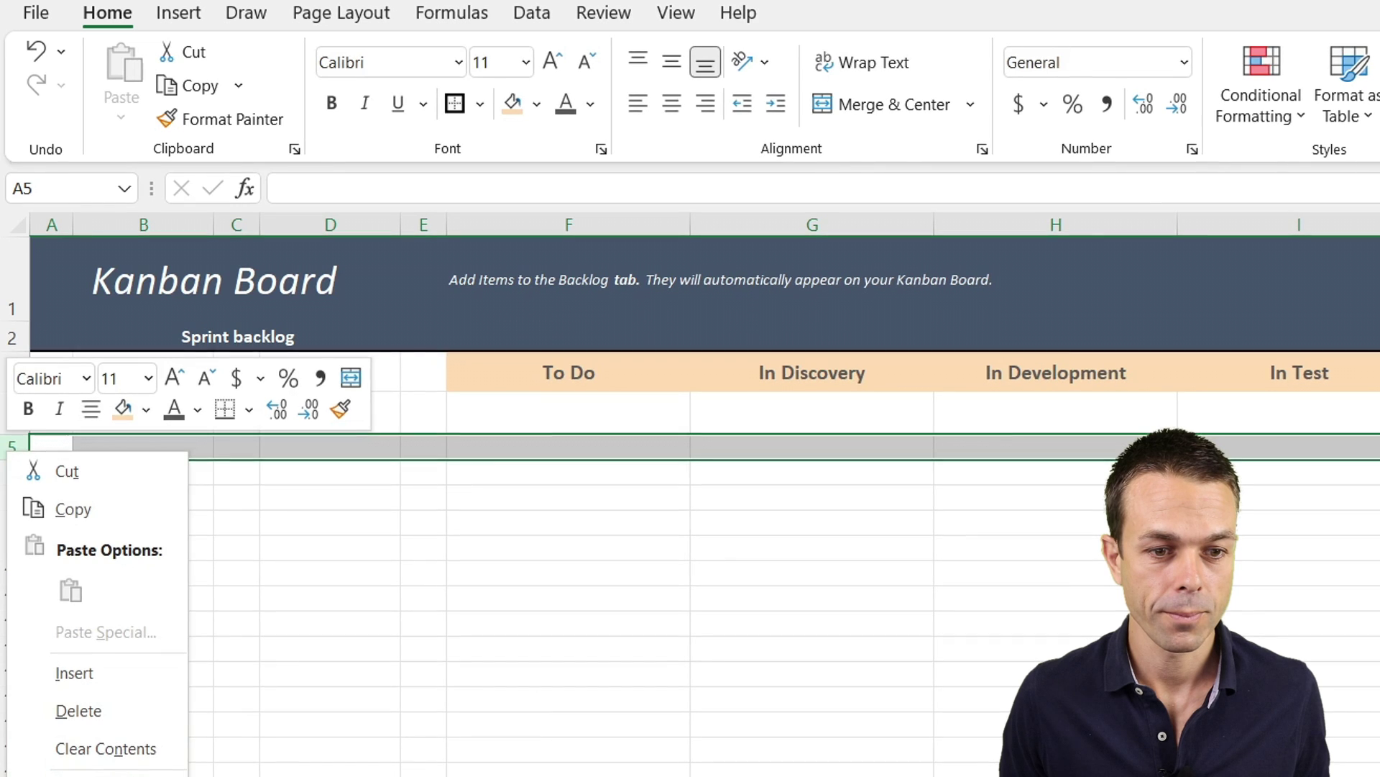
{"action": "left_click", "coordinate": [93, 776]}
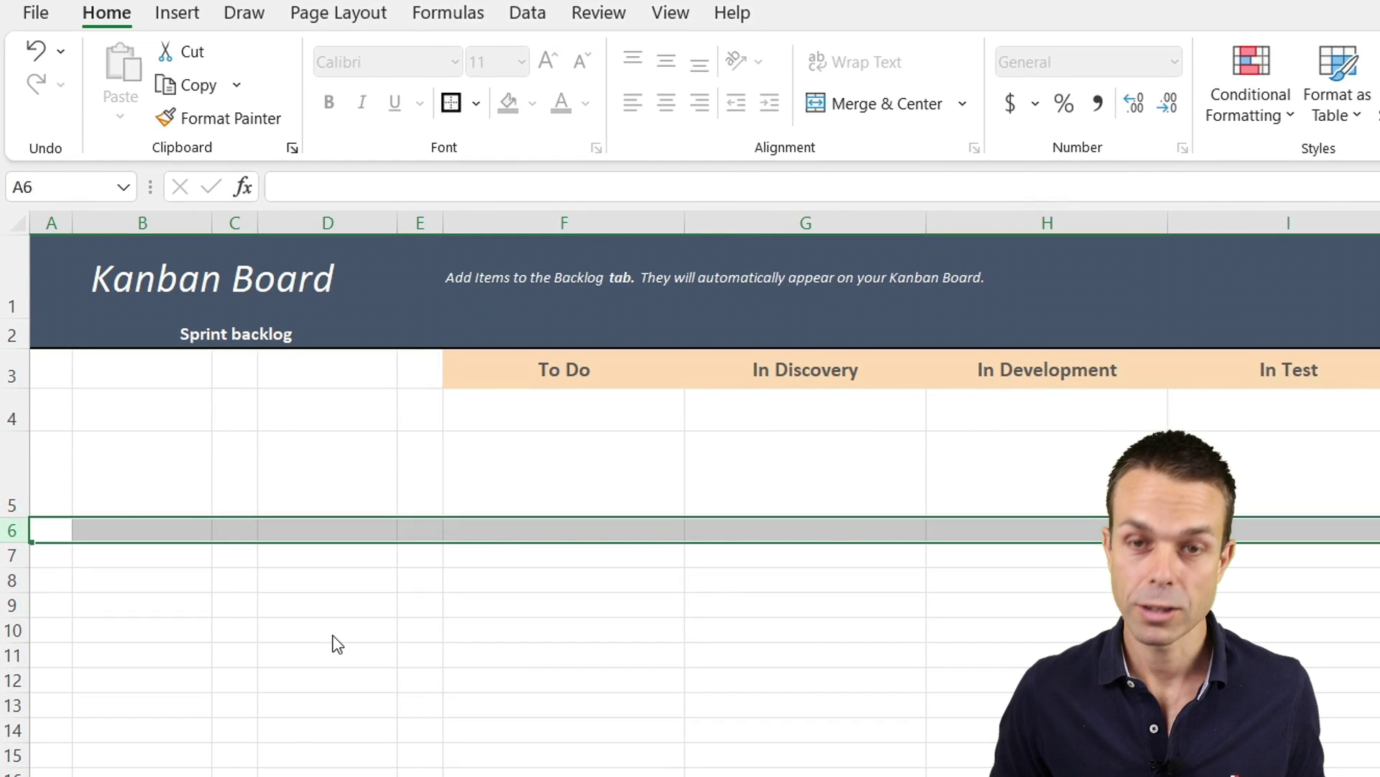
{"action": "key", "text": "Return"}
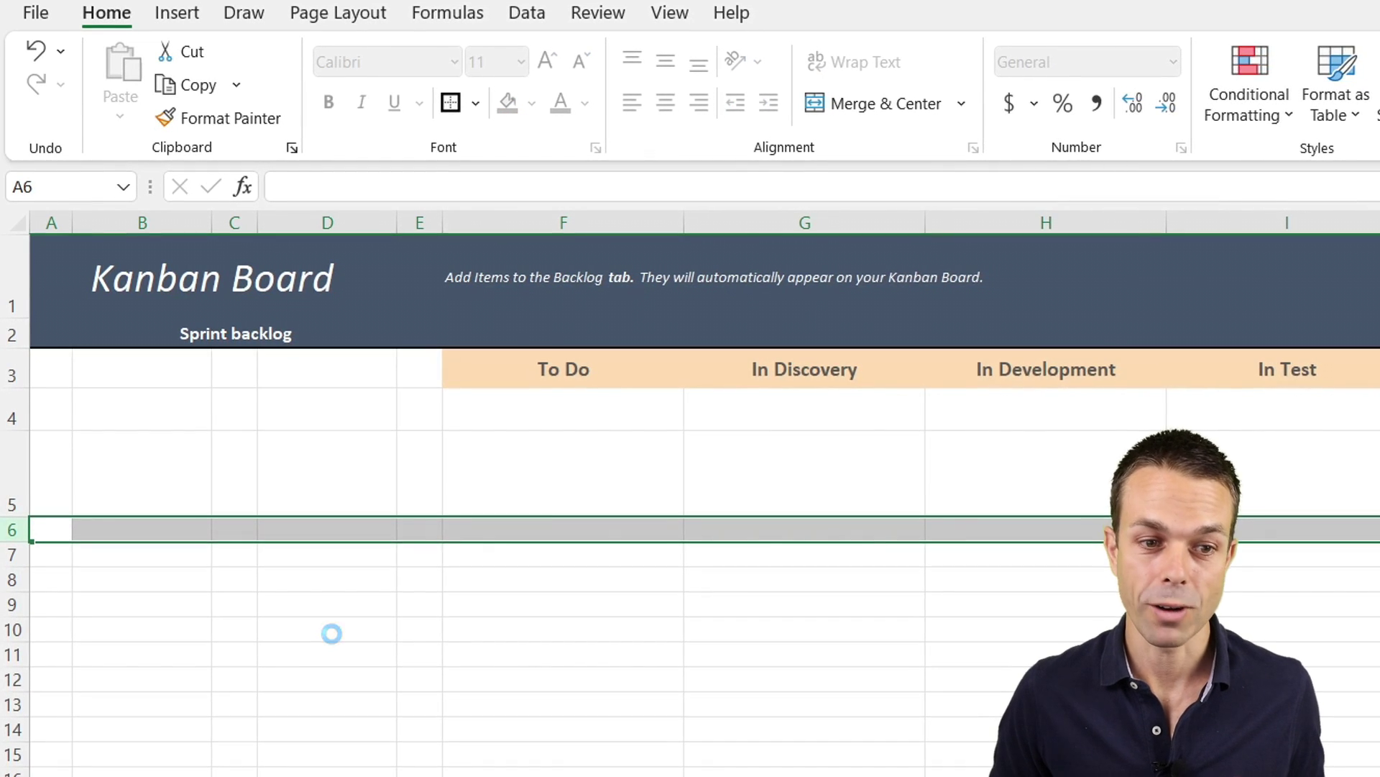
{"action": "left_click", "coordinate": [239, 571]}
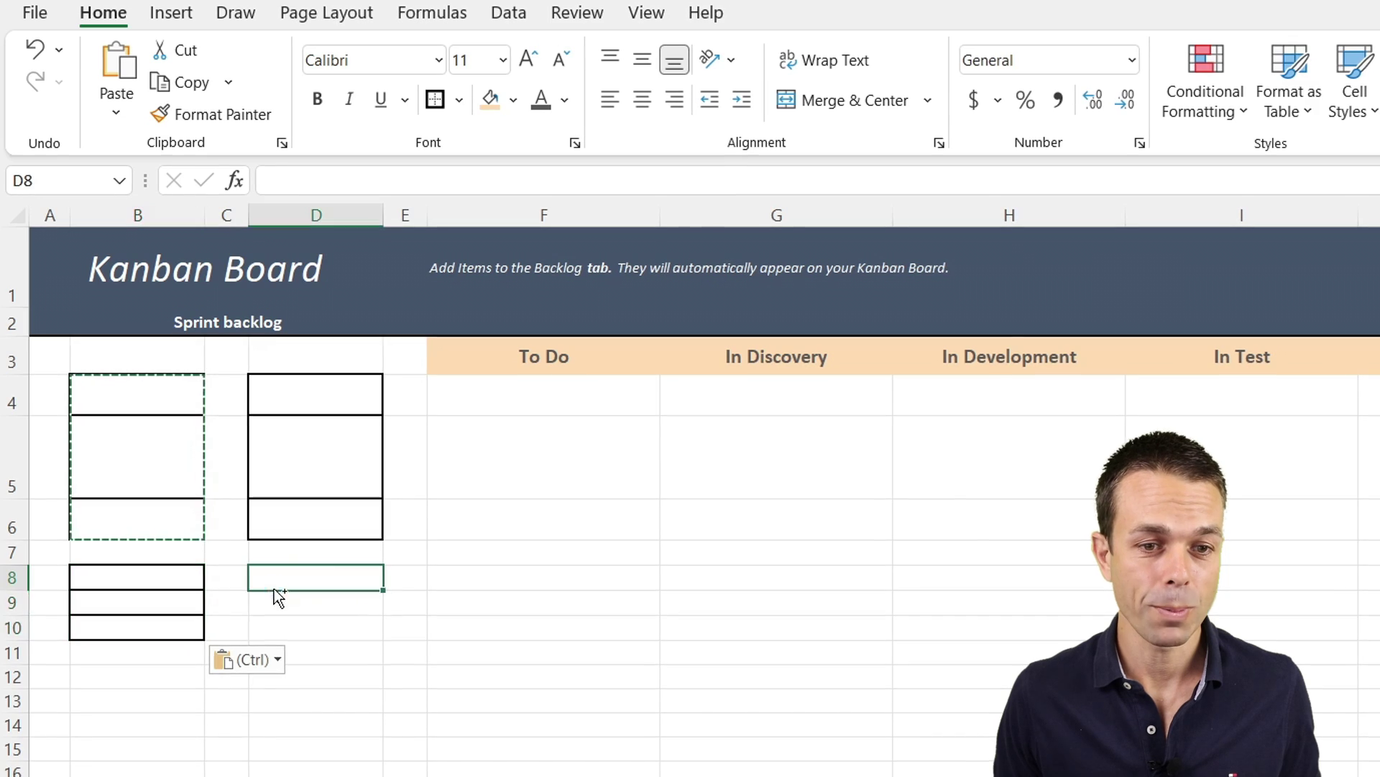
Paste the copied three-cell card frame at D8 and, in both columns B and D, starting at rows 12, 16, 20 and 24.
{"action": "key", "text": "ctrl+v"}
{"action": "left_click", "coordinate": [184, 678]}
{"action": "key", "text": "ctrl+v"}
{"action": "left_click", "coordinate": [260, 680]}
{"action": "key", "text": "ctrl+v"}
{"action": "left_click", "coordinate": [154, 771]}
{"action": "key", "text": "ctrl+v"}
{"action": "left_click", "coordinate": [302, 772]}
{"action": "key", "text": "ctrl+v"}
{"action": "scroll", "coordinate": [148, 734], "scroll_direction": "down", "scroll_amount": 1}
{"action": "left_click", "coordinate": [148, 735]}
{"action": "key", "text": "ctrl+v"}
{"action": "left_click", "coordinate": [314, 735]}
{"action": "key", "text": "ctrl+v"}
{"action": "left_click", "coordinate": [151, 776]}
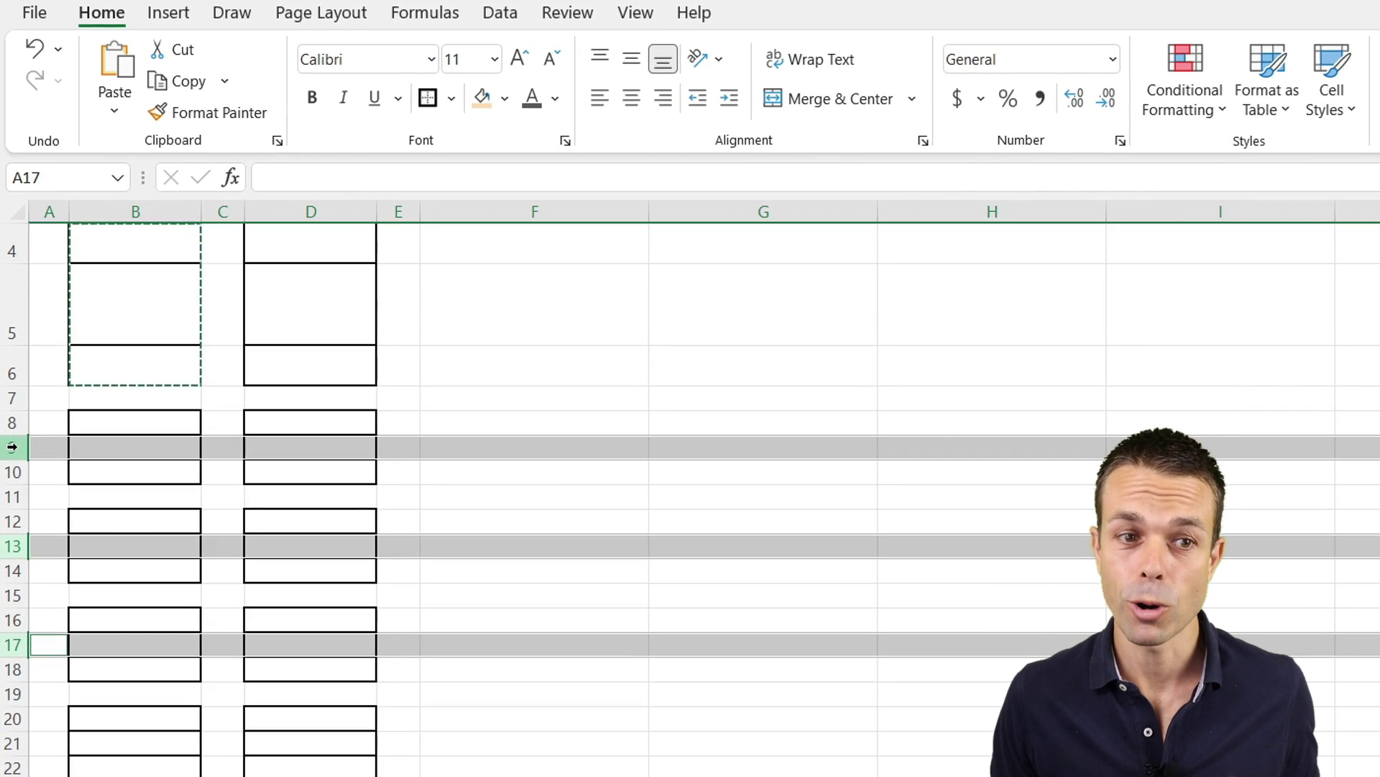
Set the height of the cards' middle rows 9, 13, 17, 21 and 25 to 50.
{"action": "left_click", "coordinate": [17, 446]}
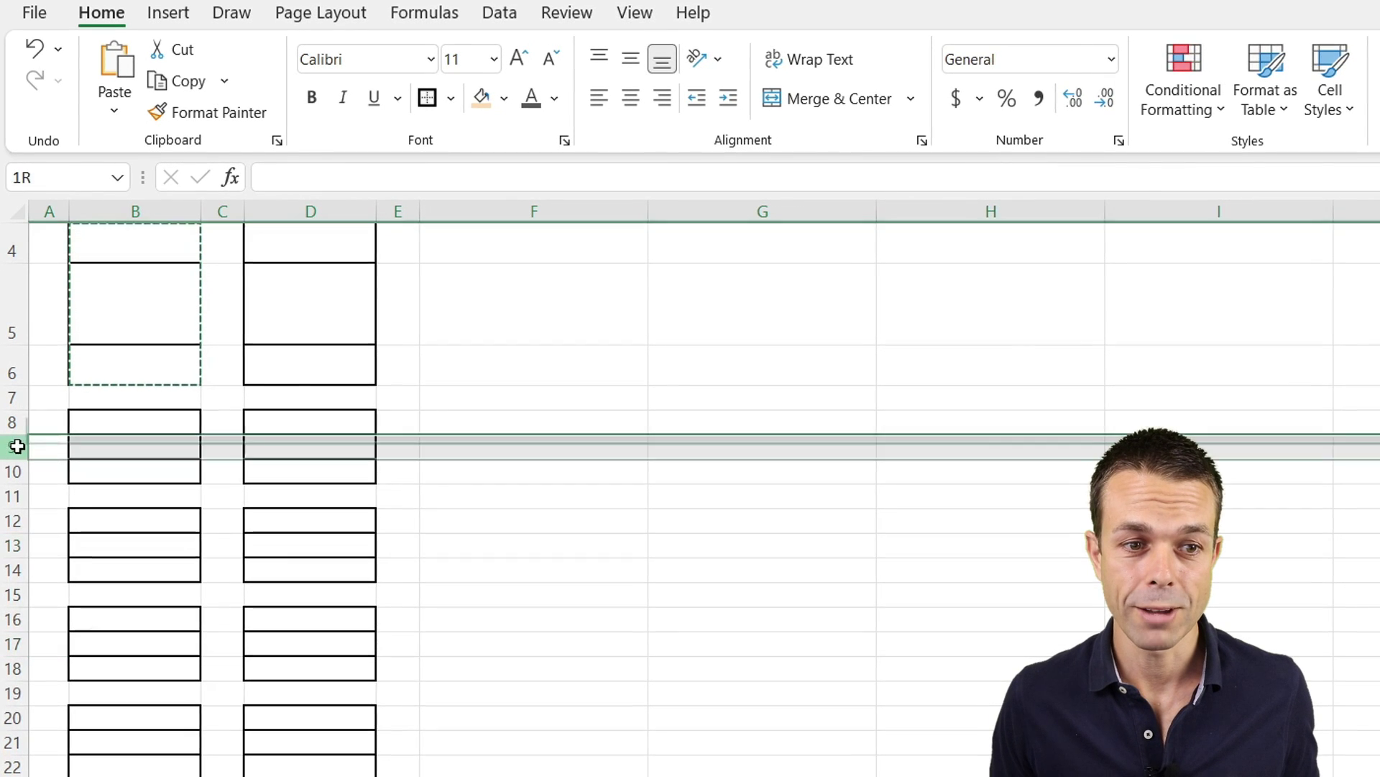
{"action": "left_click", "coordinate": [14, 544], "text": "ctrl"}
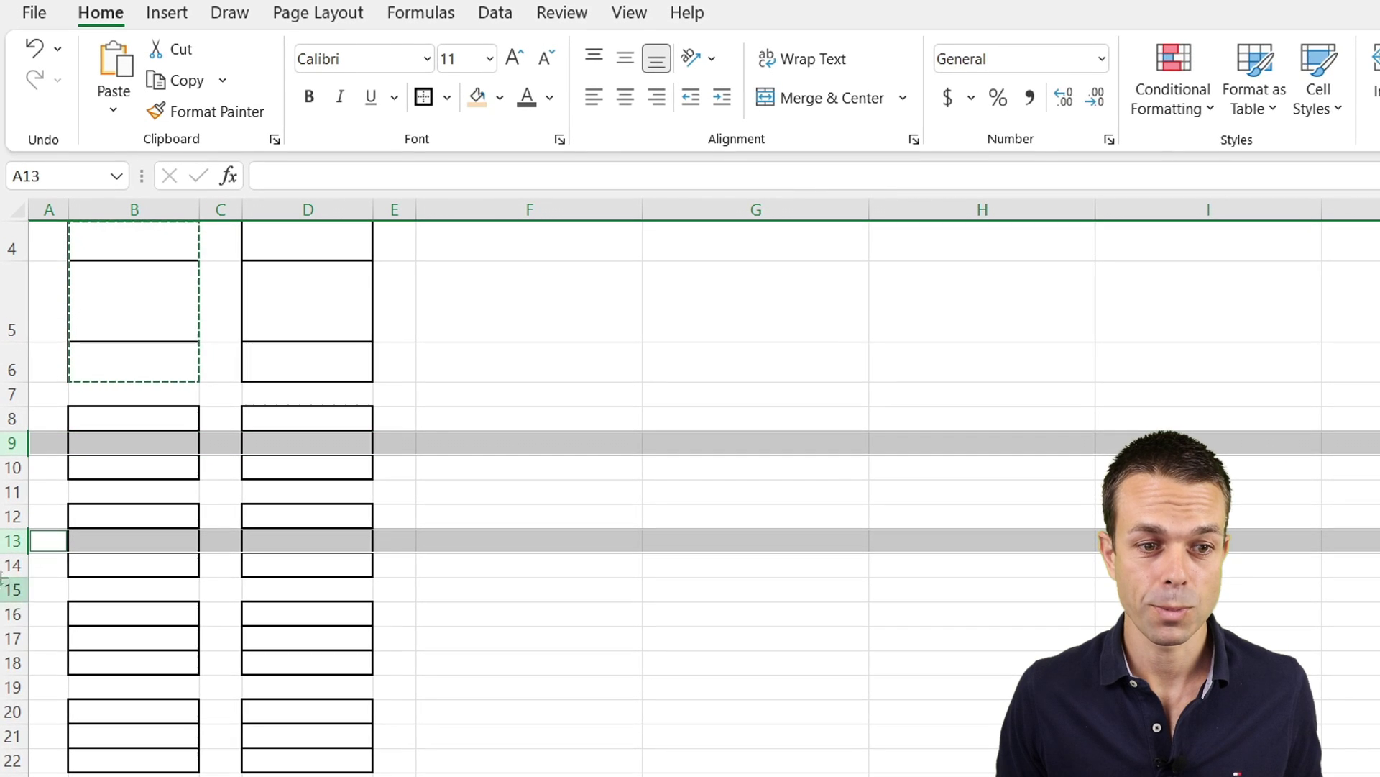
{"action": "left_click", "coordinate": [14, 733], "text": "ctrl"}
{"action": "left_click", "coordinate": [13, 776], "text": "ctrl"}
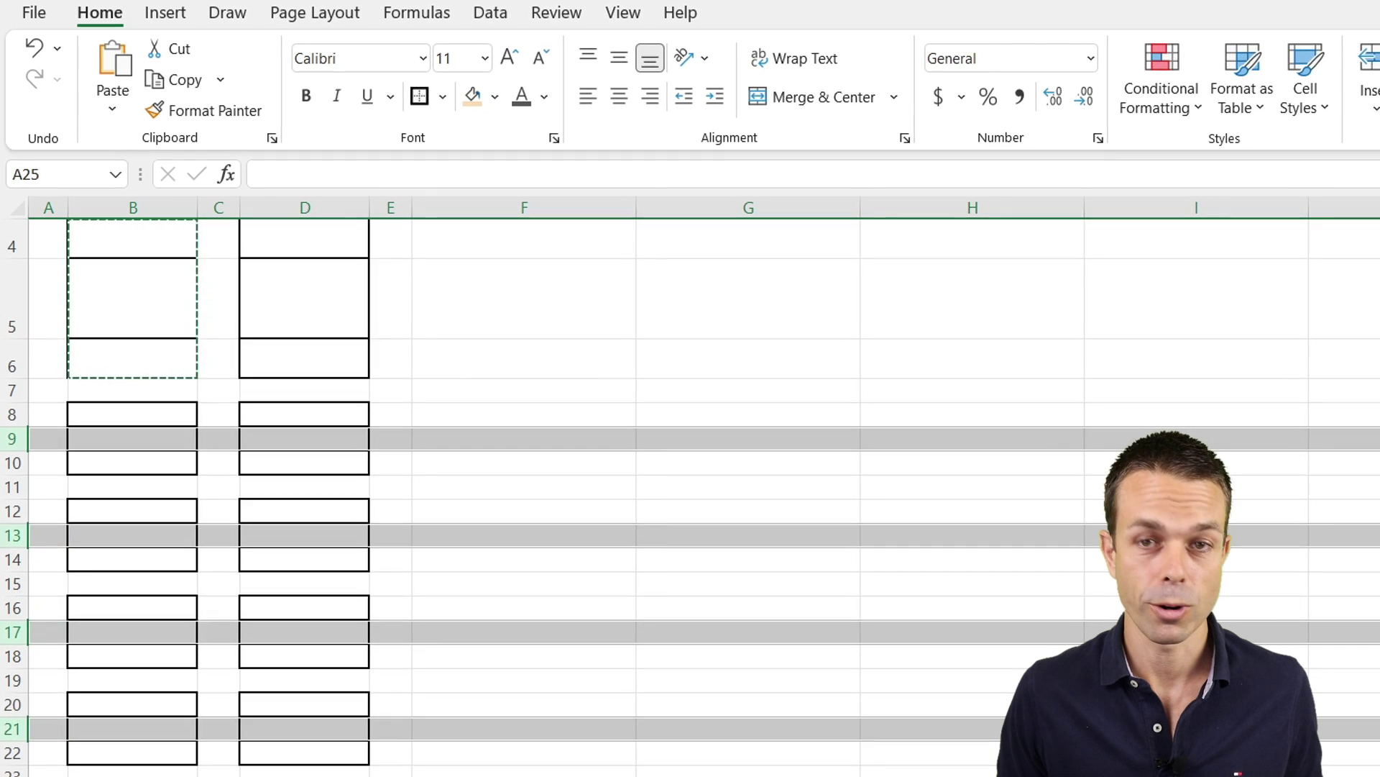
{"action": "right_click", "coordinate": [13, 438]}
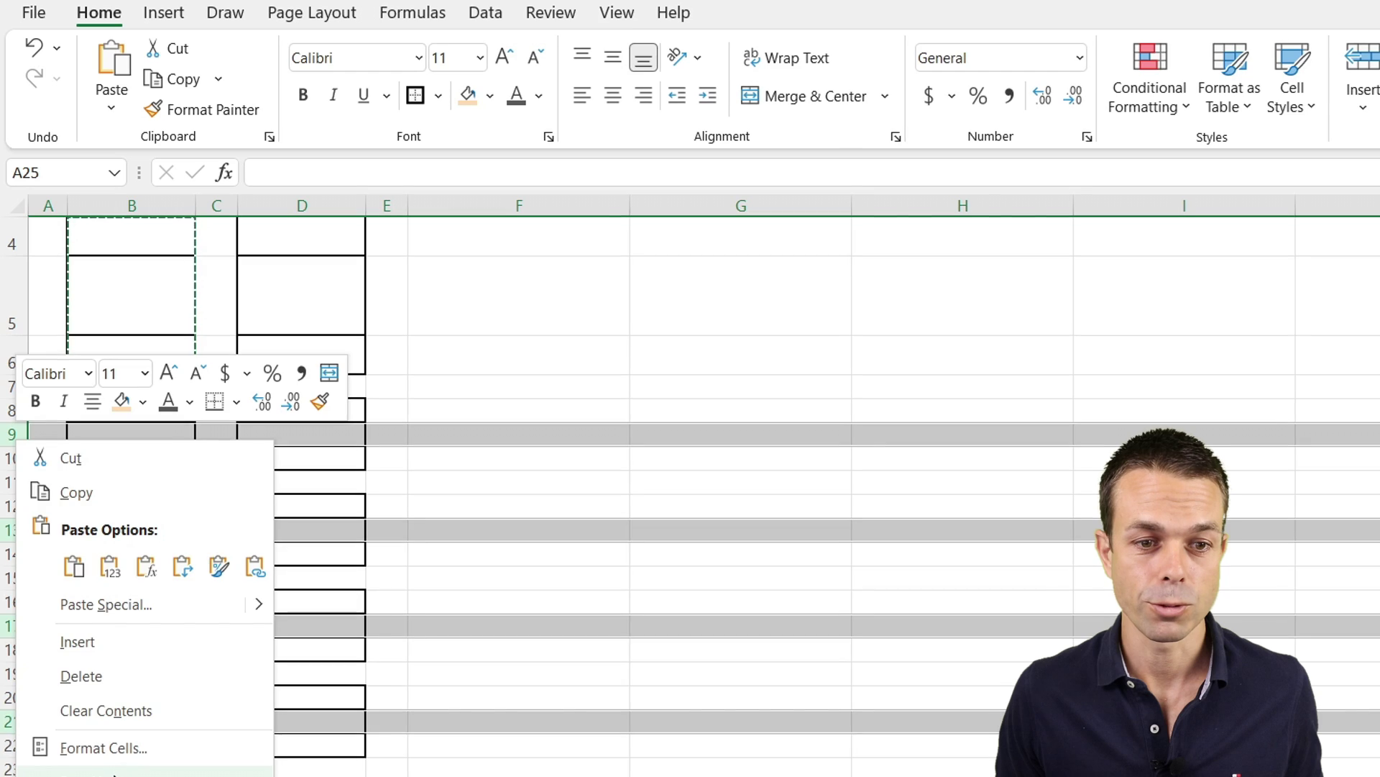
{"action": "left_click", "coordinate": [101, 774]}
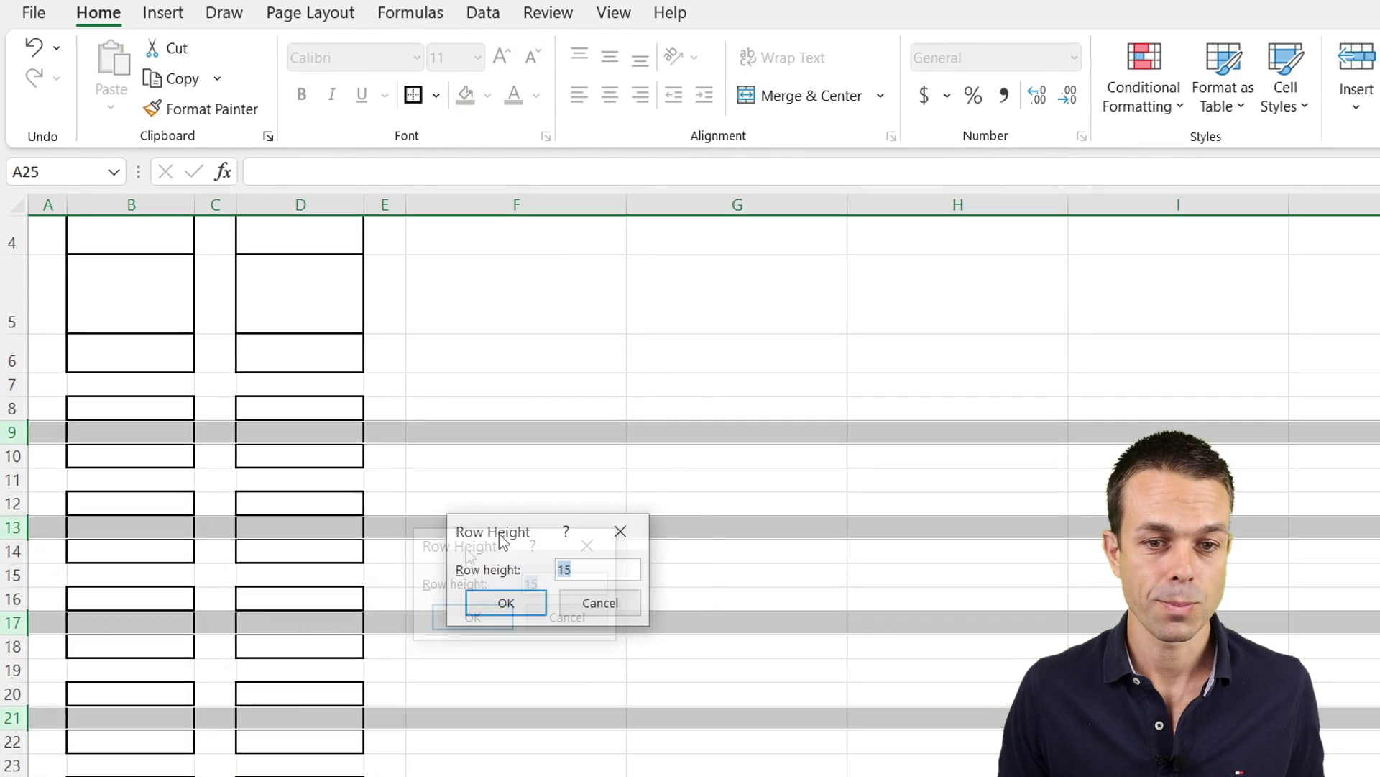
{"action": "type", "text": "50"}
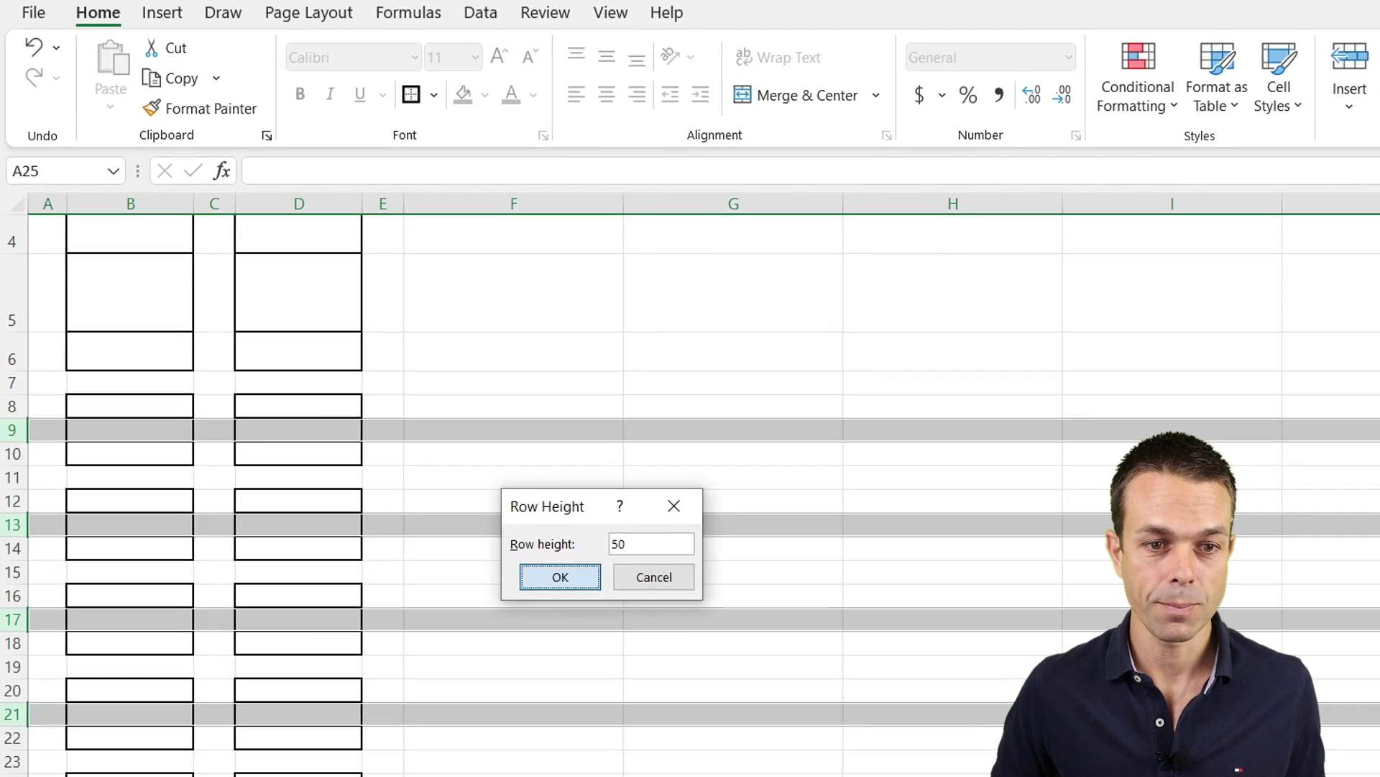
{"action": "key", "text": "Return"}
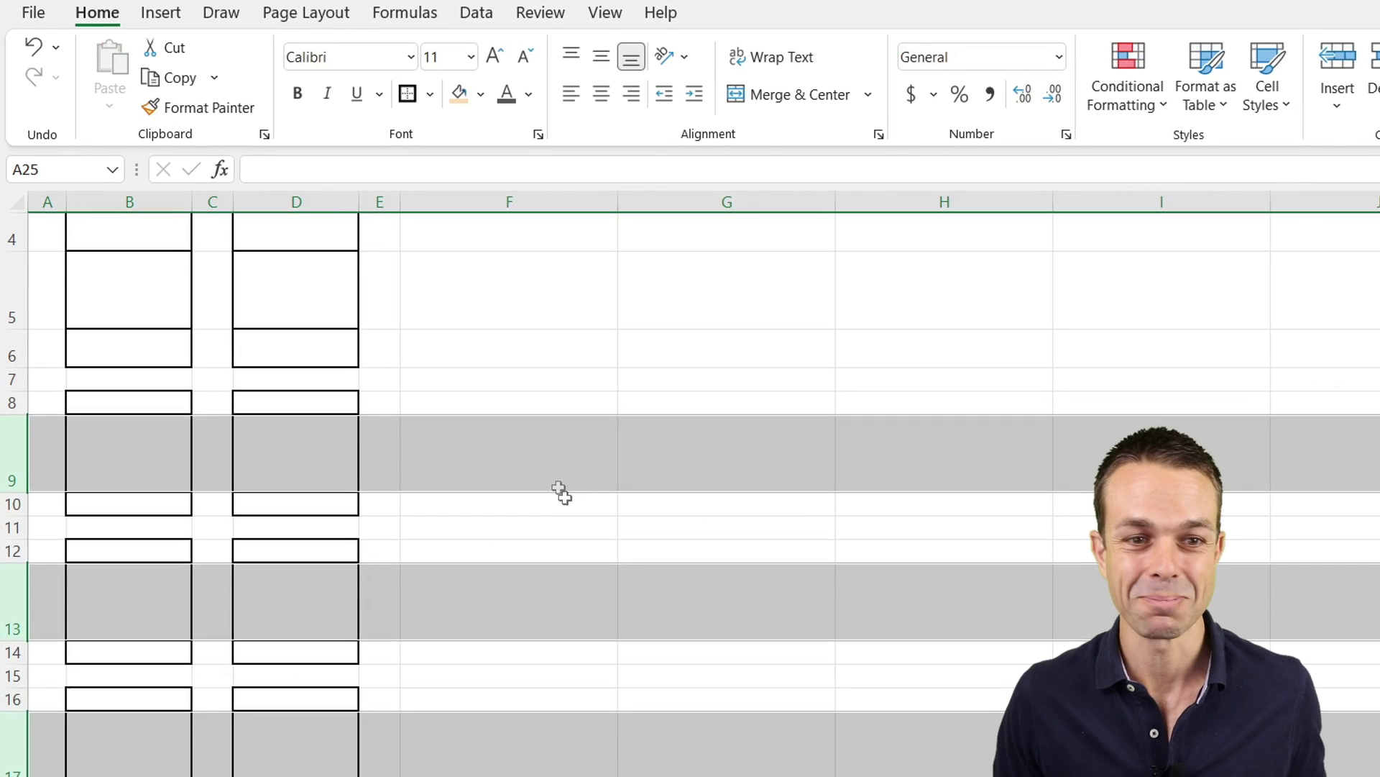
Set the upper and lower card rows, the even rows from 8 to 26, to the same height as rows 4 and 6.
{"action": "left_click", "coordinate": [13, 402]}
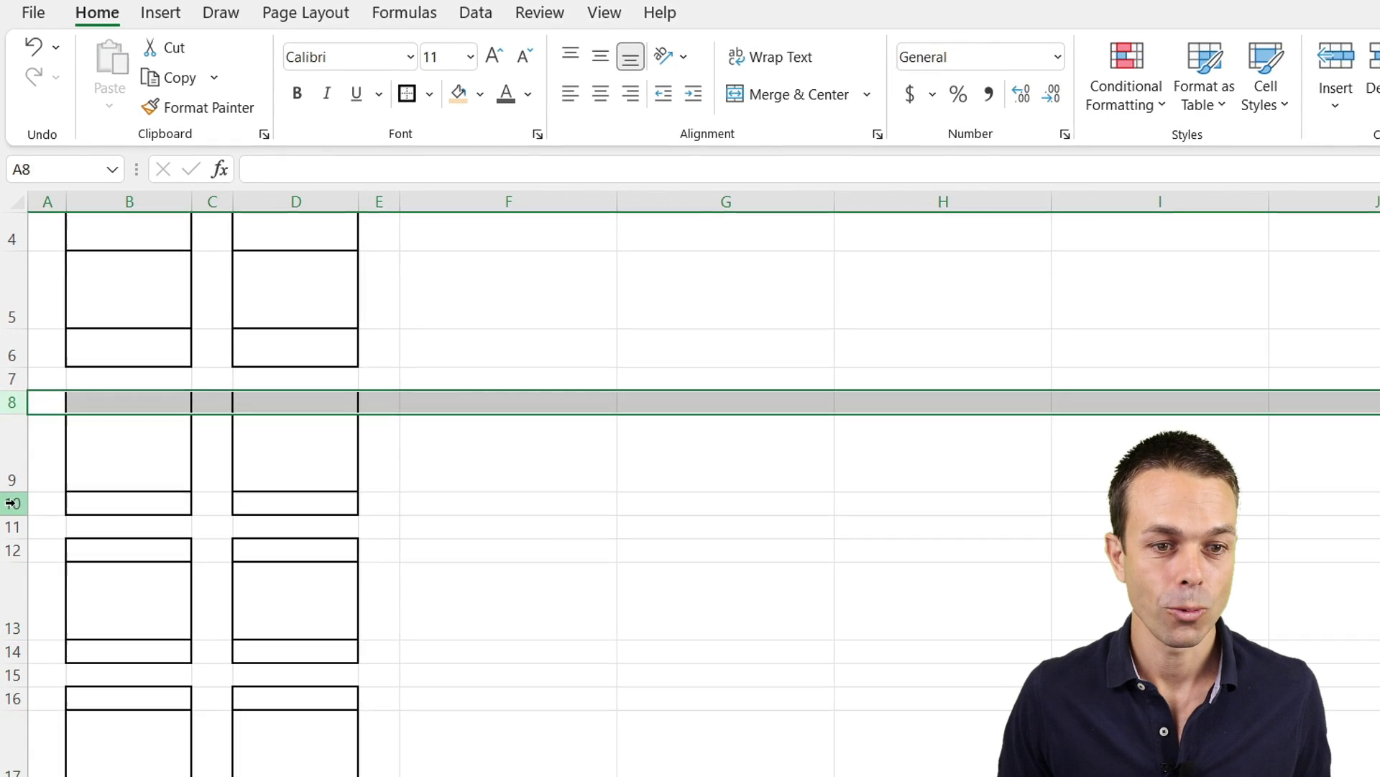
{"action": "left_click", "coordinate": [12, 504], "text": "ctrl"}
{"action": "left_click", "coordinate": [14, 551], "text": "ctrl"}
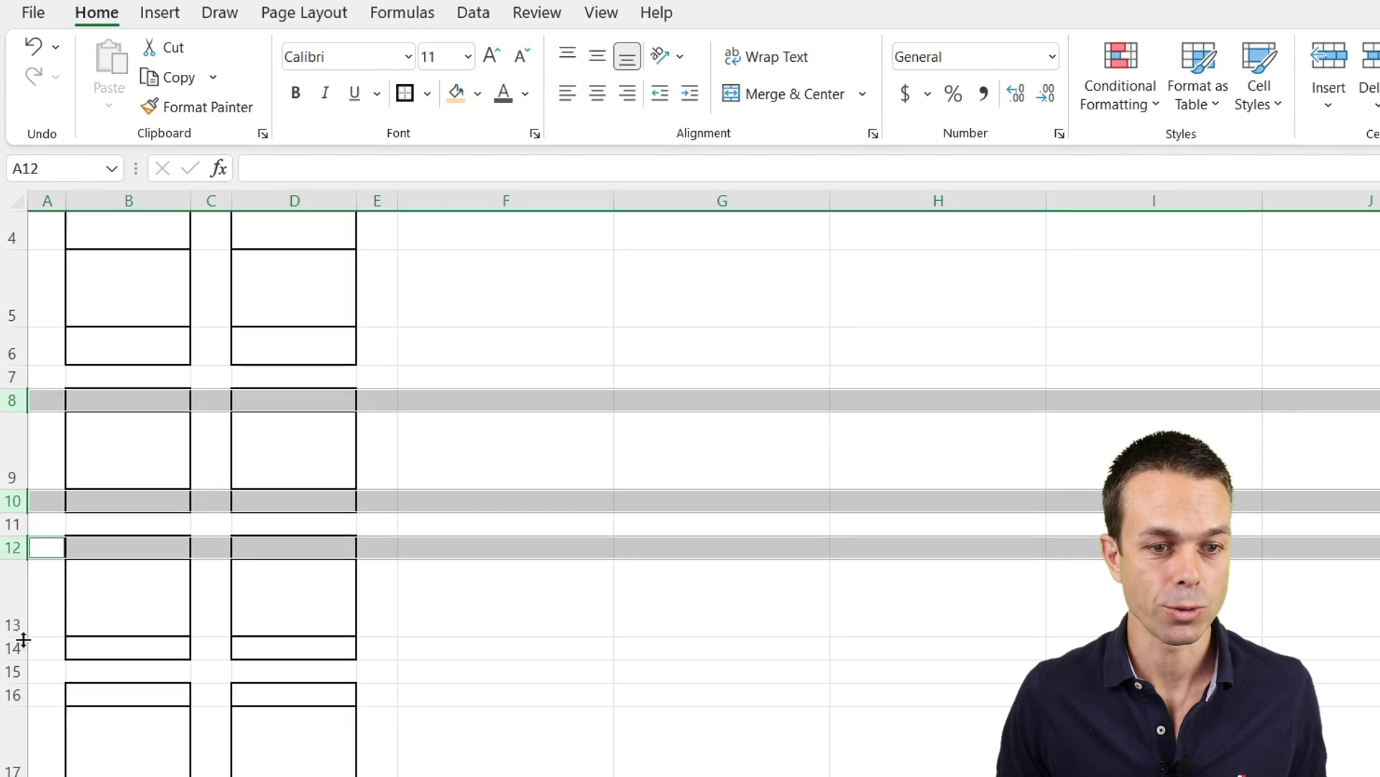
{"action": "left_click", "coordinate": [13, 649], "text": "ctrl"}
{"action": "left_click", "coordinate": [13, 695], "text": "ctrl"}
{"action": "left_click", "coordinate": [13, 776], "text": "ctrl"}
{"action": "scroll", "coordinate": [85, 656], "scroll_direction": "down", "scroll_amount": 3}
{"action": "right_click", "coordinate": [18, 493]}
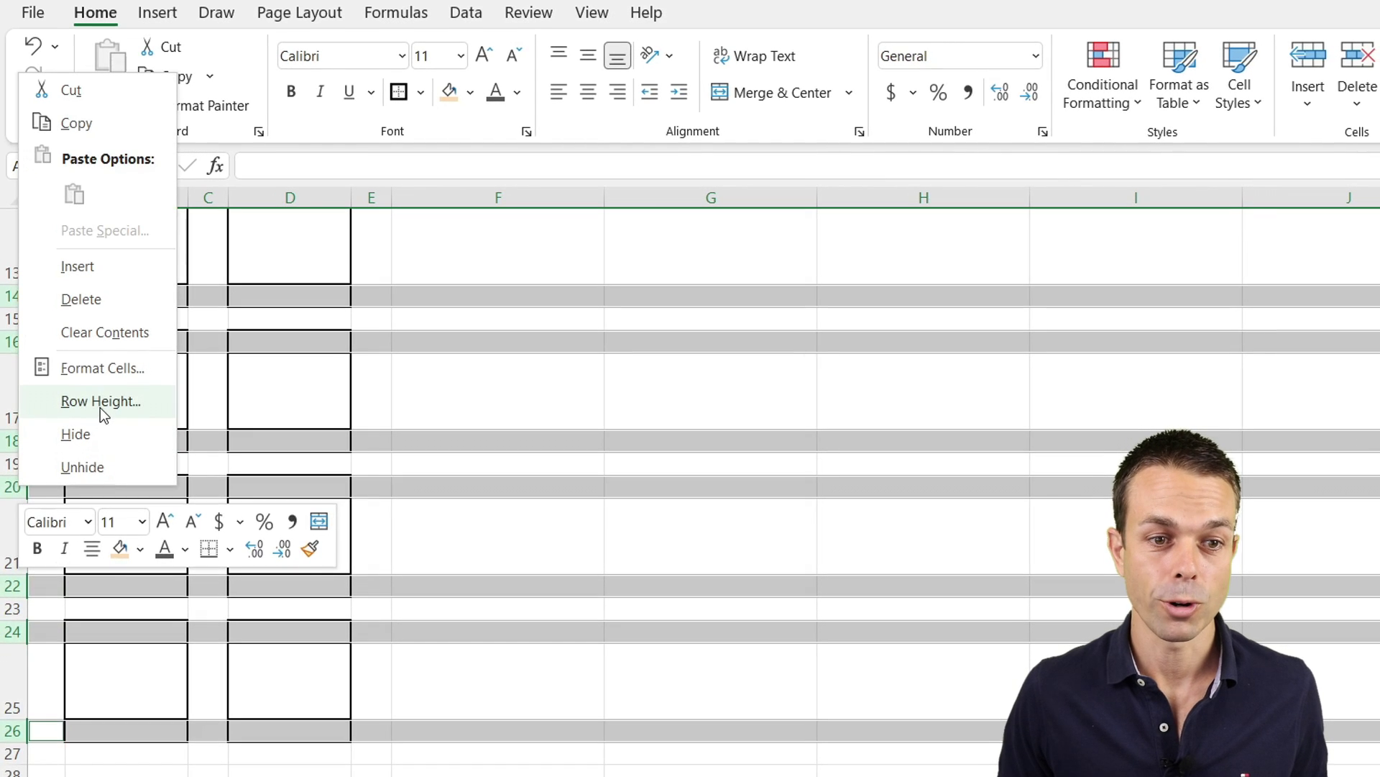
{"action": "left_click", "coordinate": [99, 401]}
{"action": "type", "text": "20"}
{"action": "key", "text": "Return"}
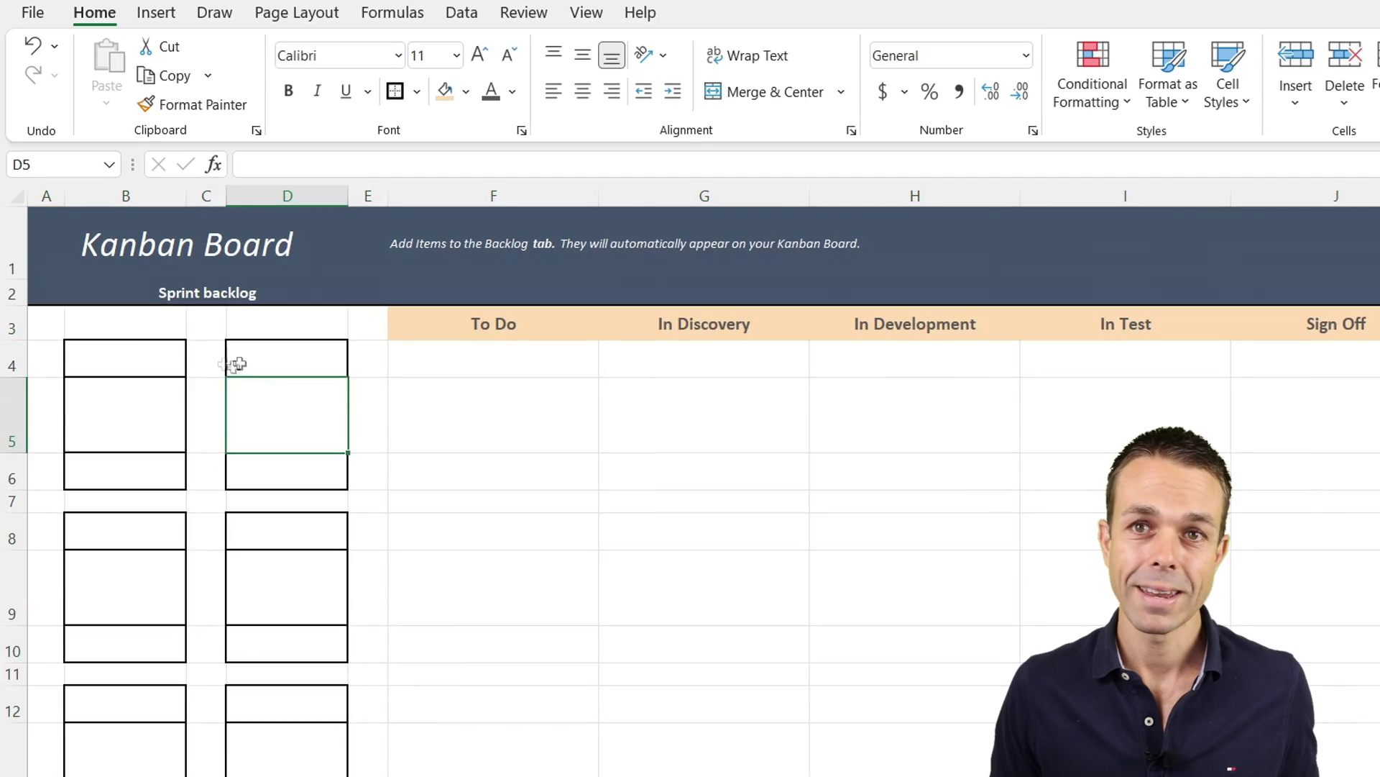
Put an outside border around the sprint backlog area A3:E27.
{"action": "left_click", "coordinate": [43, 324]}
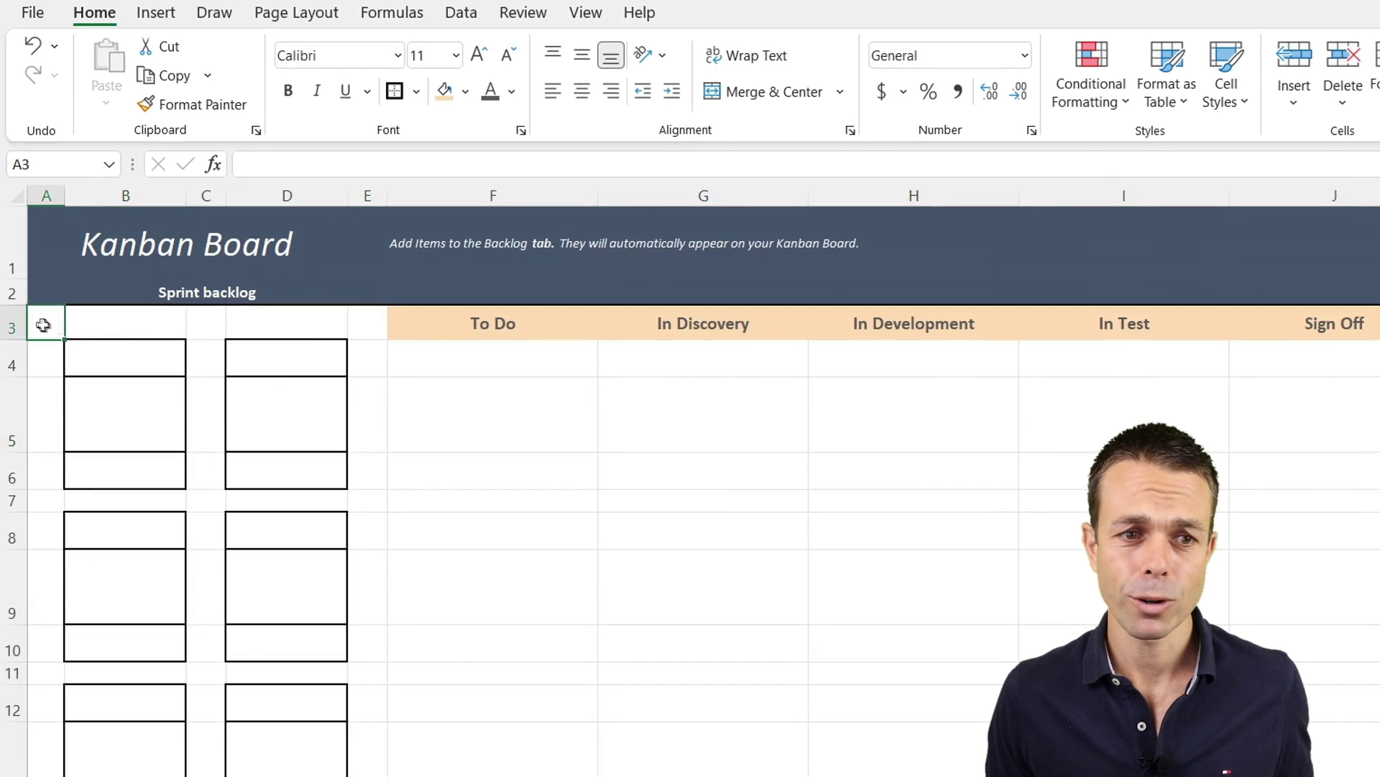
{"action": "scroll", "coordinate": [305, 348], "scroll_direction": "down", "scroll_amount": 6}
{"action": "left_click", "coordinate": [361, 561], "text": "shift"}
{"action": "scroll", "coordinate": [477, 420], "scroll_direction": "up", "scroll_amount": 6}
{"action": "left_click", "coordinate": [478, 419]}
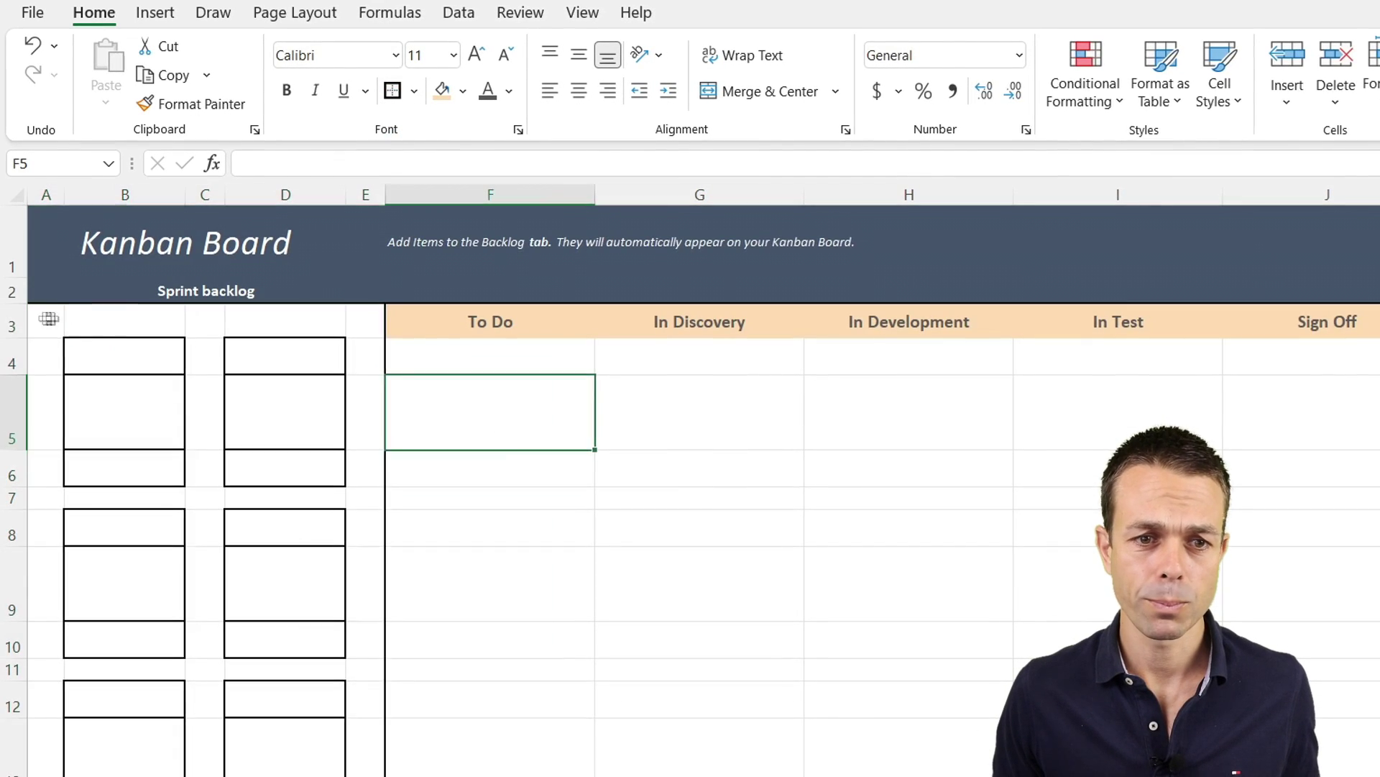
Fill A3:E3 and the spacer columns A, C and E beside the cards with light blue-gray.
{"action": "left_click_drag", "start_coordinate": [46, 322], "coordinate": [366, 322]}
{"action": "left_click", "coordinate": [463, 91]}
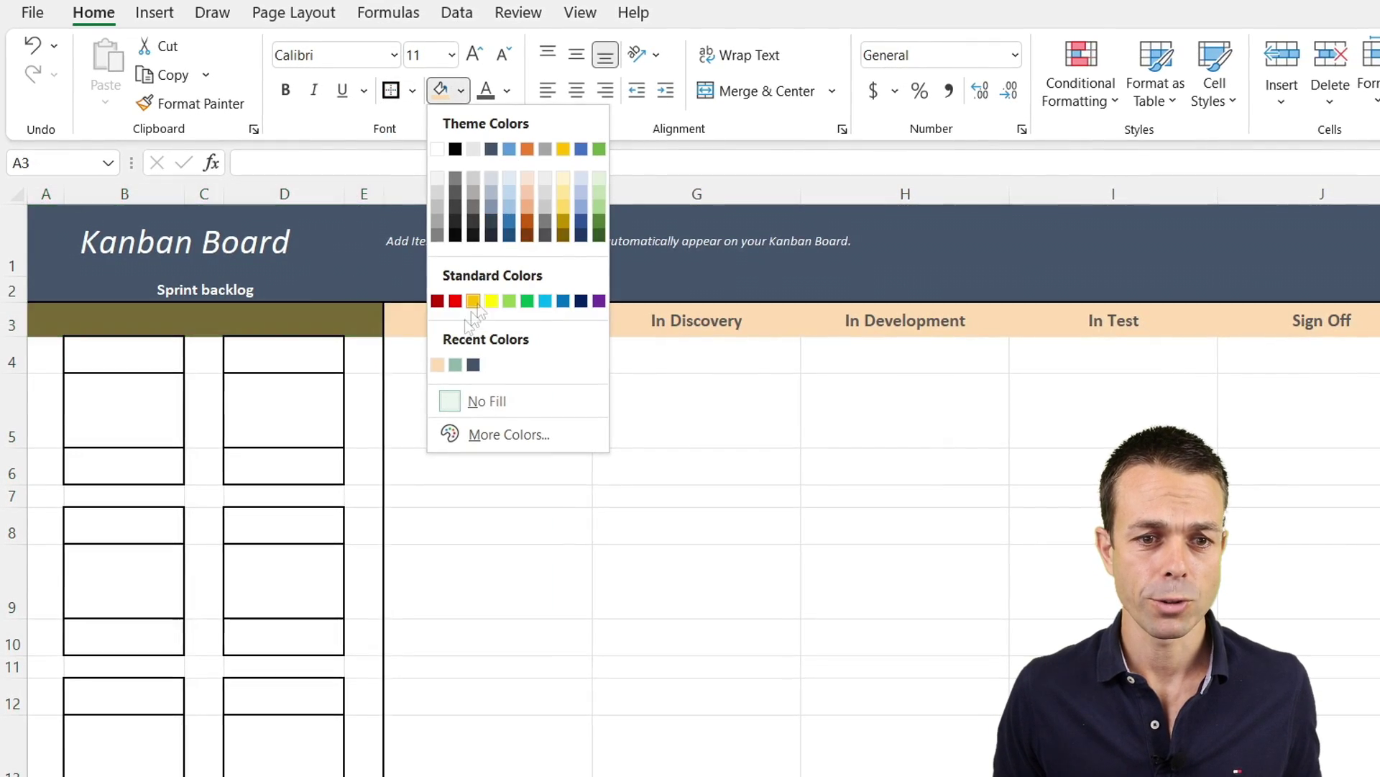
{"action": "left_click", "coordinate": [491, 178]}
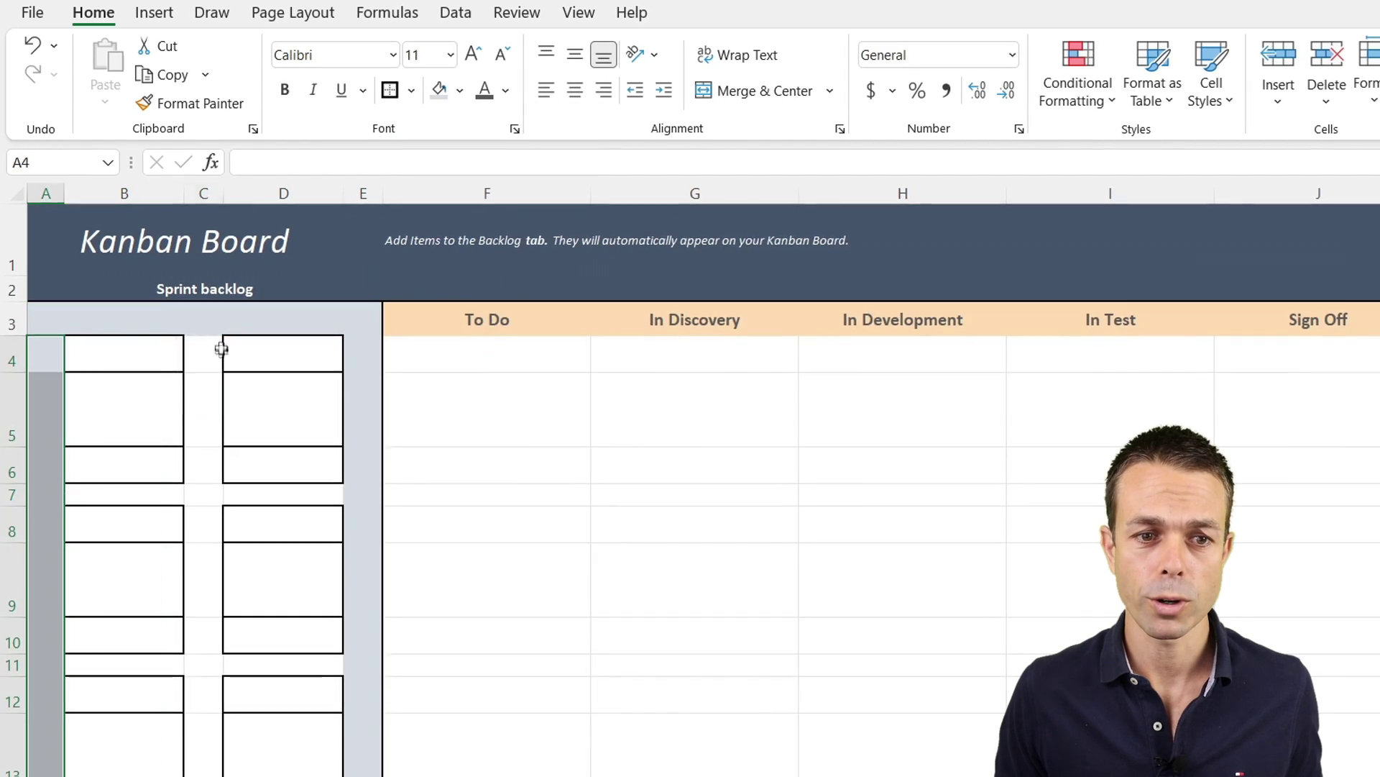
{"action": "left_click", "coordinate": [204, 356]}
{"action": "scroll", "coordinate": [204, 432], "scroll_direction": "down", "scroll_amount": 6}
{"action": "left_click", "coordinate": [206, 556], "text": "shift"}
{"action": "scroll", "coordinate": [288, 359], "scroll_direction": "up", "scroll_amount": 6}
{"action": "scroll", "coordinate": [340, 245], "scroll_direction": "down", "scroll_amount": 5}
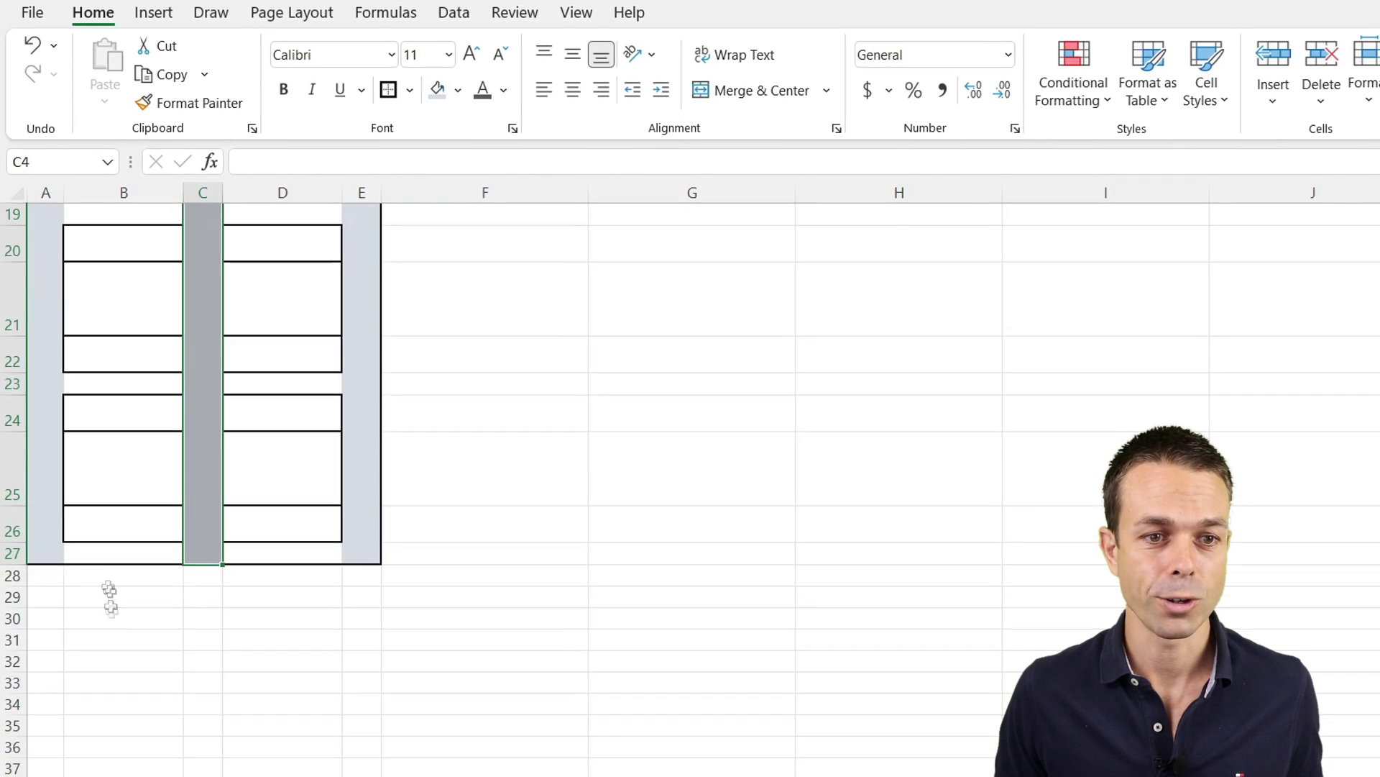
Fill the spacer rows 7, 11, 15, 19, 23 and 27 between and below the cards with the same light blue-gray.
{"action": "left_click_drag", "start_coordinate": [46, 552], "coordinate": [362, 552]}
{"action": "left_click", "coordinate": [437, 90]}
{"action": "left_click_drag", "start_coordinate": [46, 382], "coordinate": [362, 382]}
{"action": "left_click", "coordinate": [437, 90]}
{"action": "scroll", "coordinate": [163, 421], "scroll_direction": "up", "scroll_amount": 2}
{"action": "left_click_drag", "start_coordinate": [119, 358], "coordinate": [288, 357]}
{"action": "scroll", "coordinate": [205, 346], "scroll_direction": "up", "scroll_amount": 2}
{"action": "left_click_drag", "start_coordinate": [126, 417], "coordinate": [299, 417]}
{"action": "left_click_drag", "start_coordinate": [46, 250], "coordinate": [192, 253]}
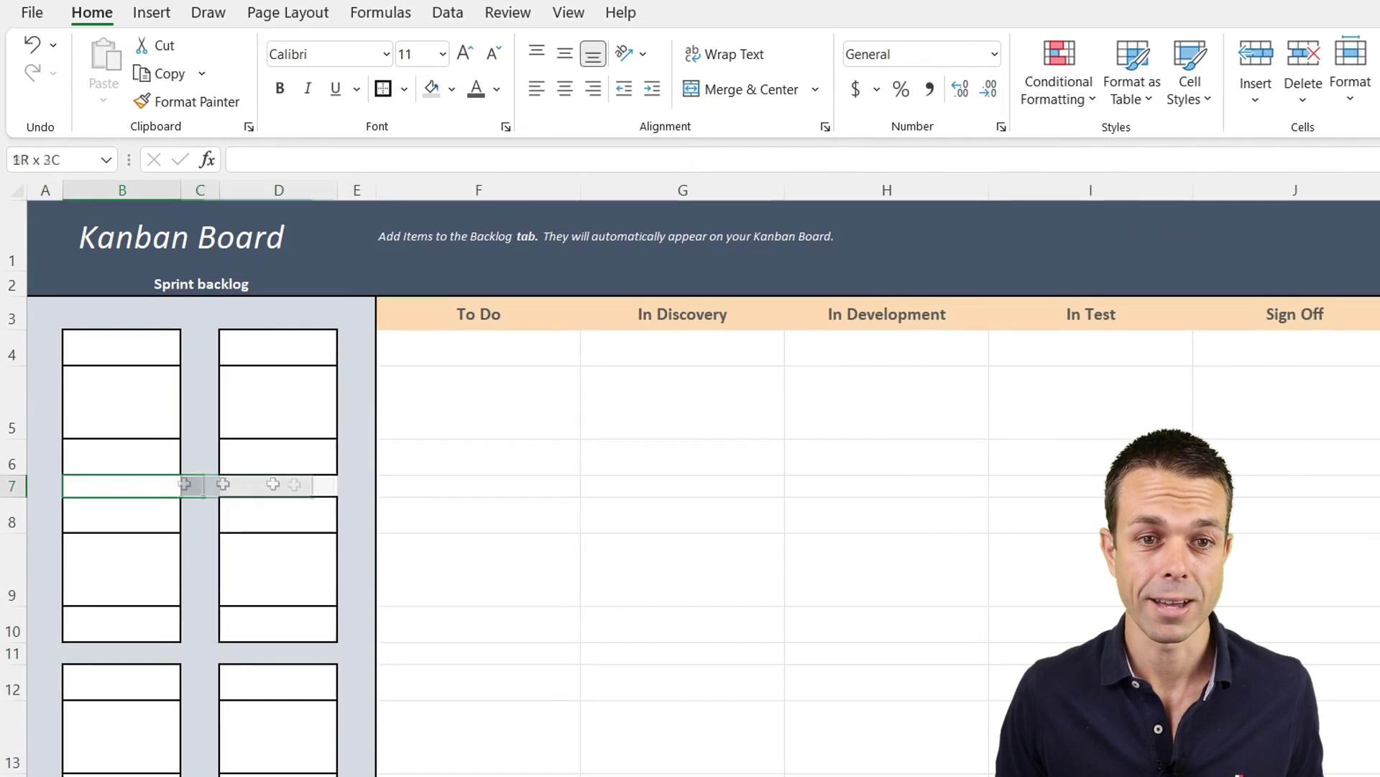
{"action": "left_click", "coordinate": [448, 389]}
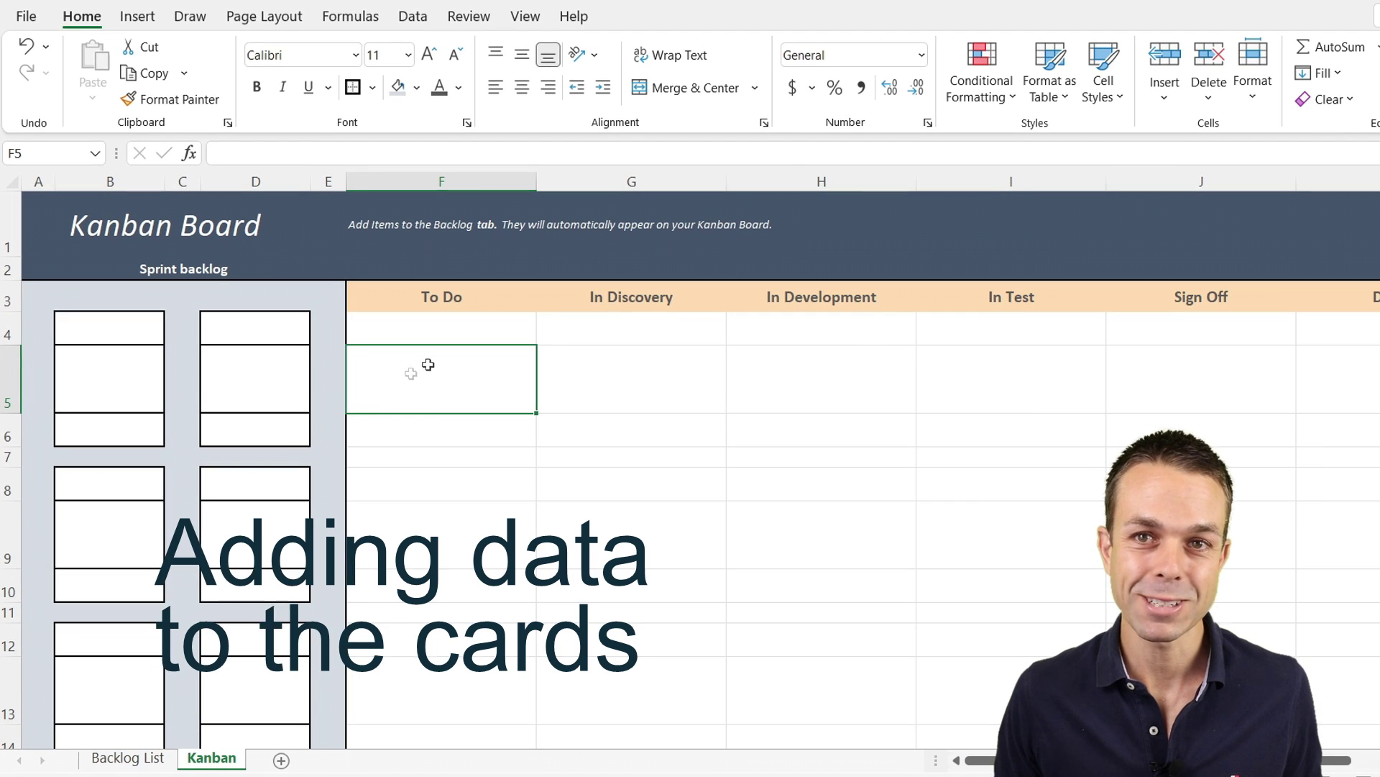
Link the first card's top cell B4 to the first backlog ID with the formula ='Backlog List'!B4.
{"action": "left_click", "coordinate": [116, 384]}
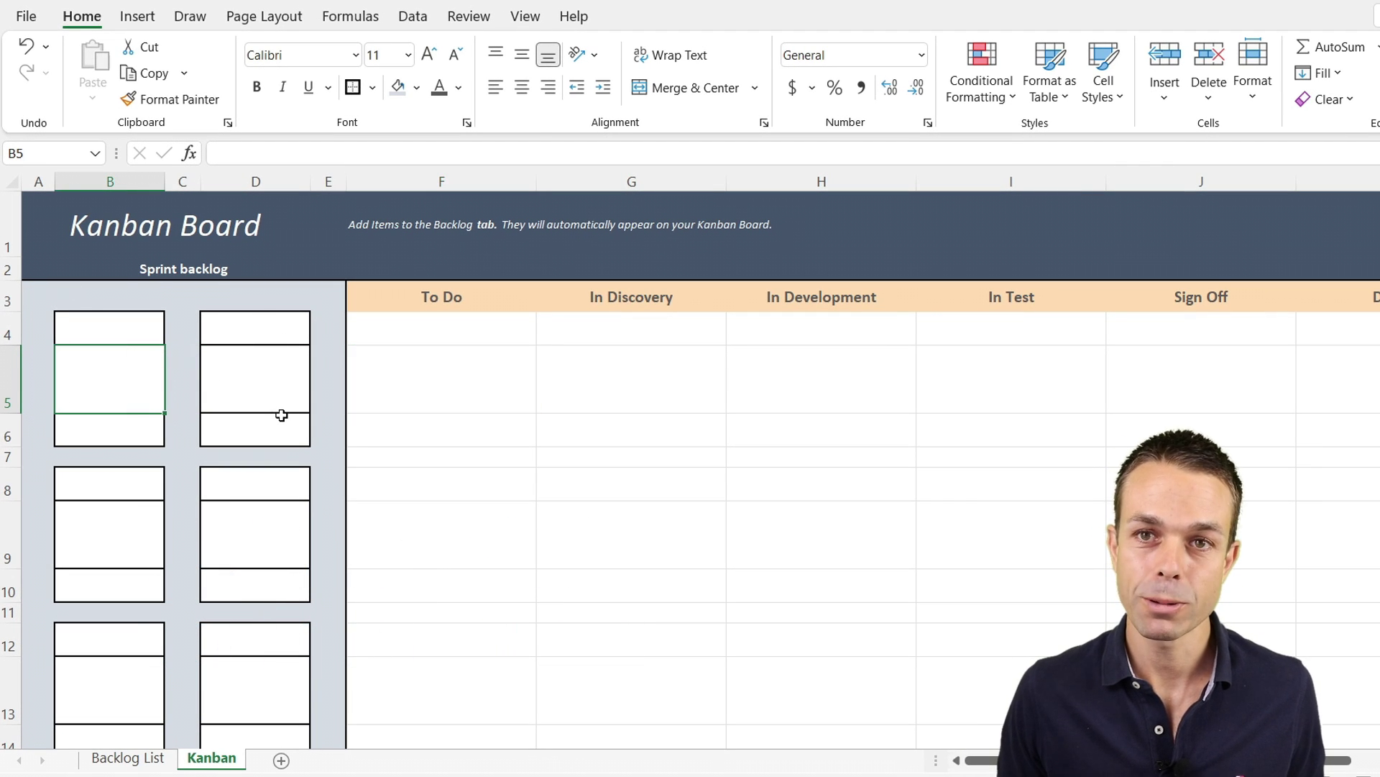
{"action": "left_click", "coordinate": [106, 334]}
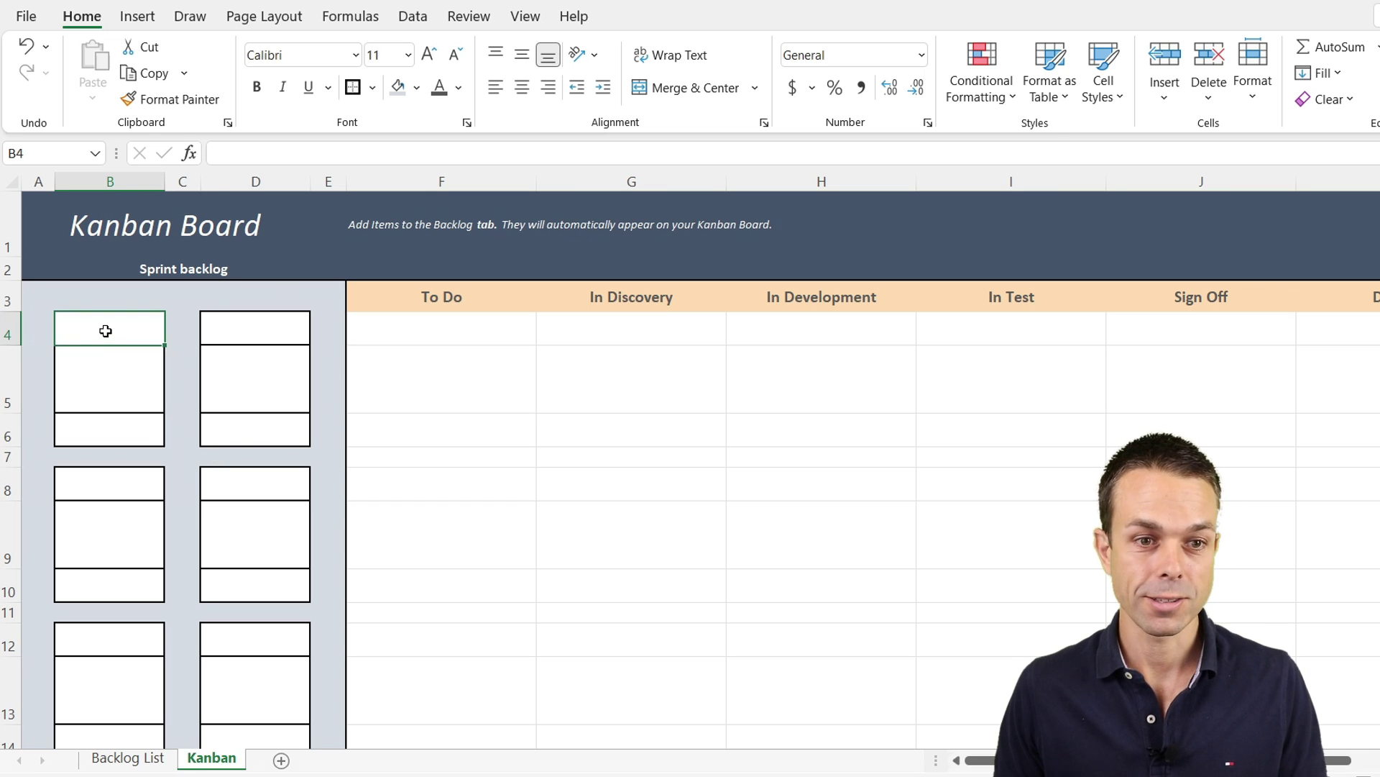
{"action": "type", "text": "="}
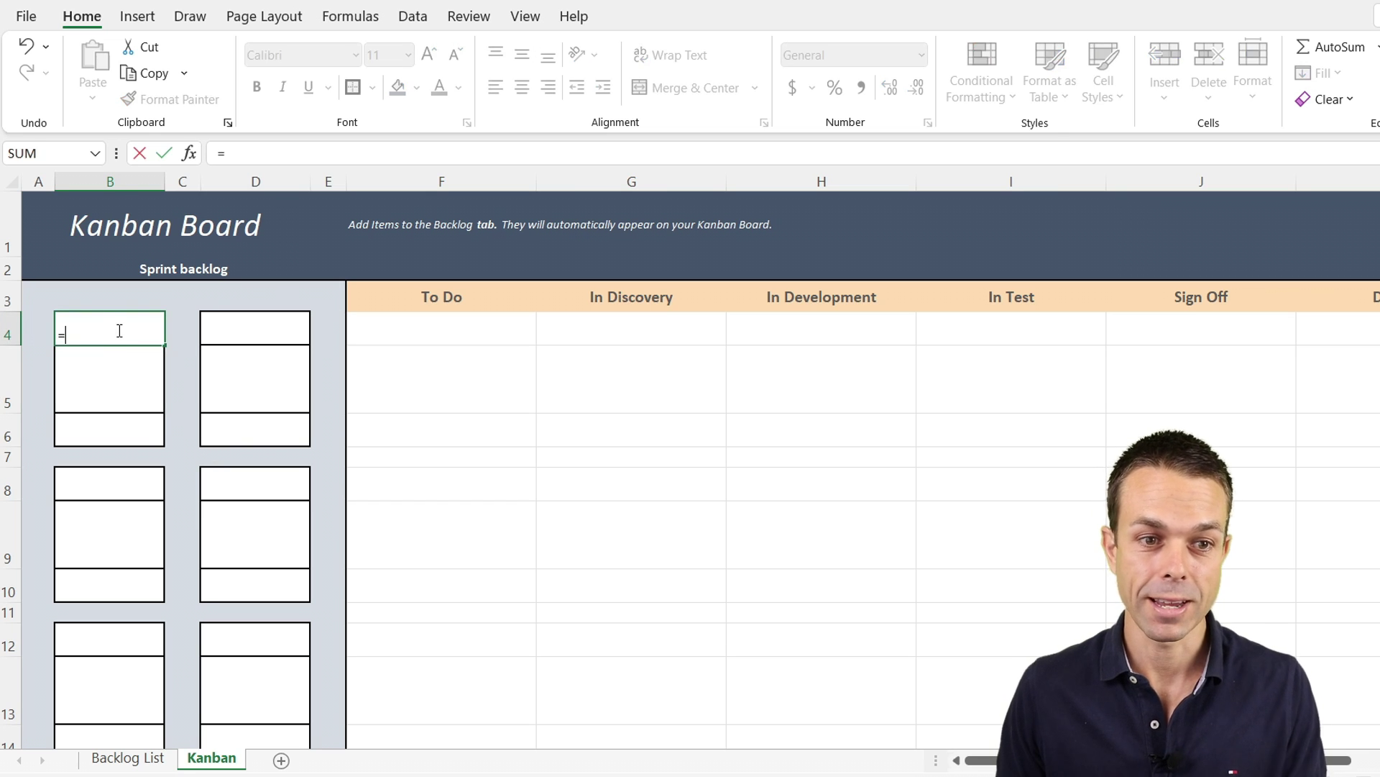
{"action": "left_click", "coordinate": [147, 760]}
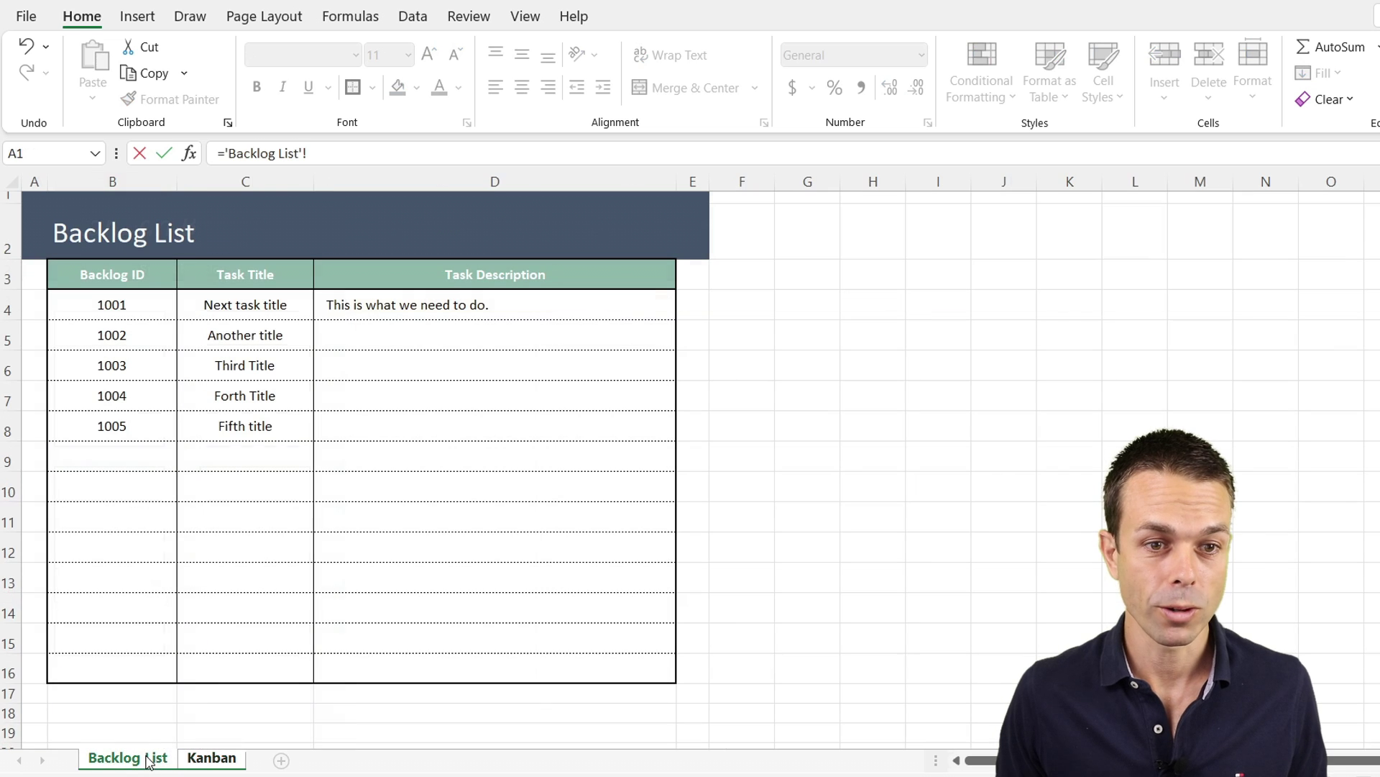
{"action": "left_click", "coordinate": [127, 302]}
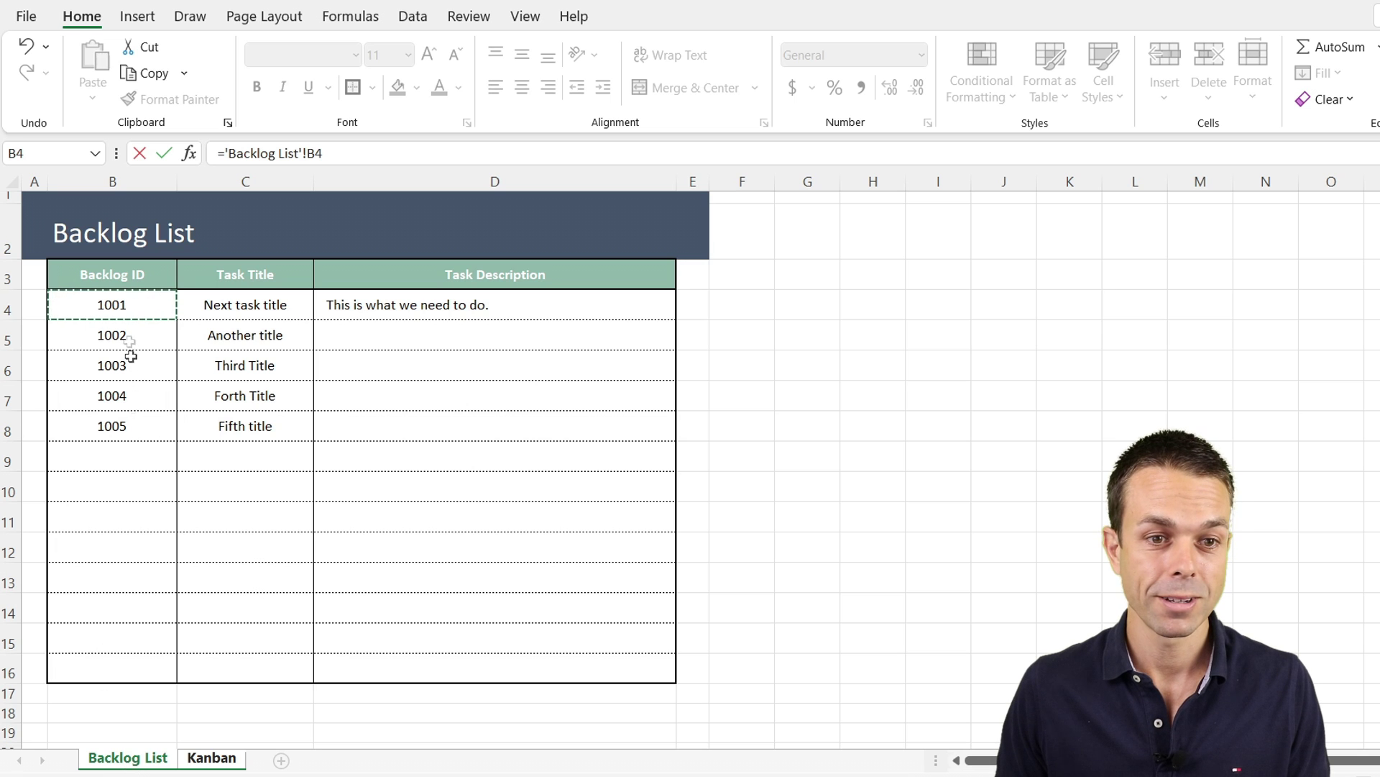
{"action": "key", "text": "Return"}
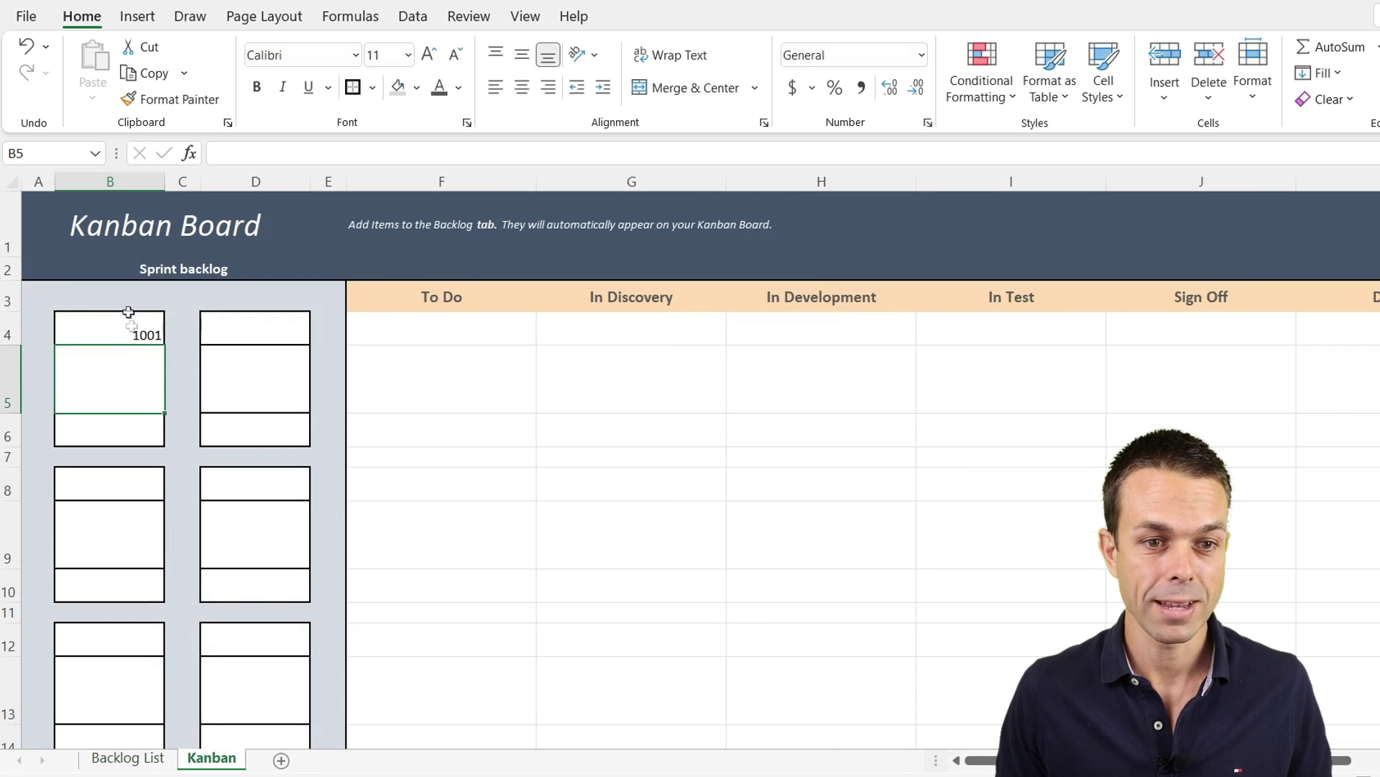
Center the backlog ID in B4 vertically and horizontally.
{"action": "left_click", "coordinate": [141, 338]}
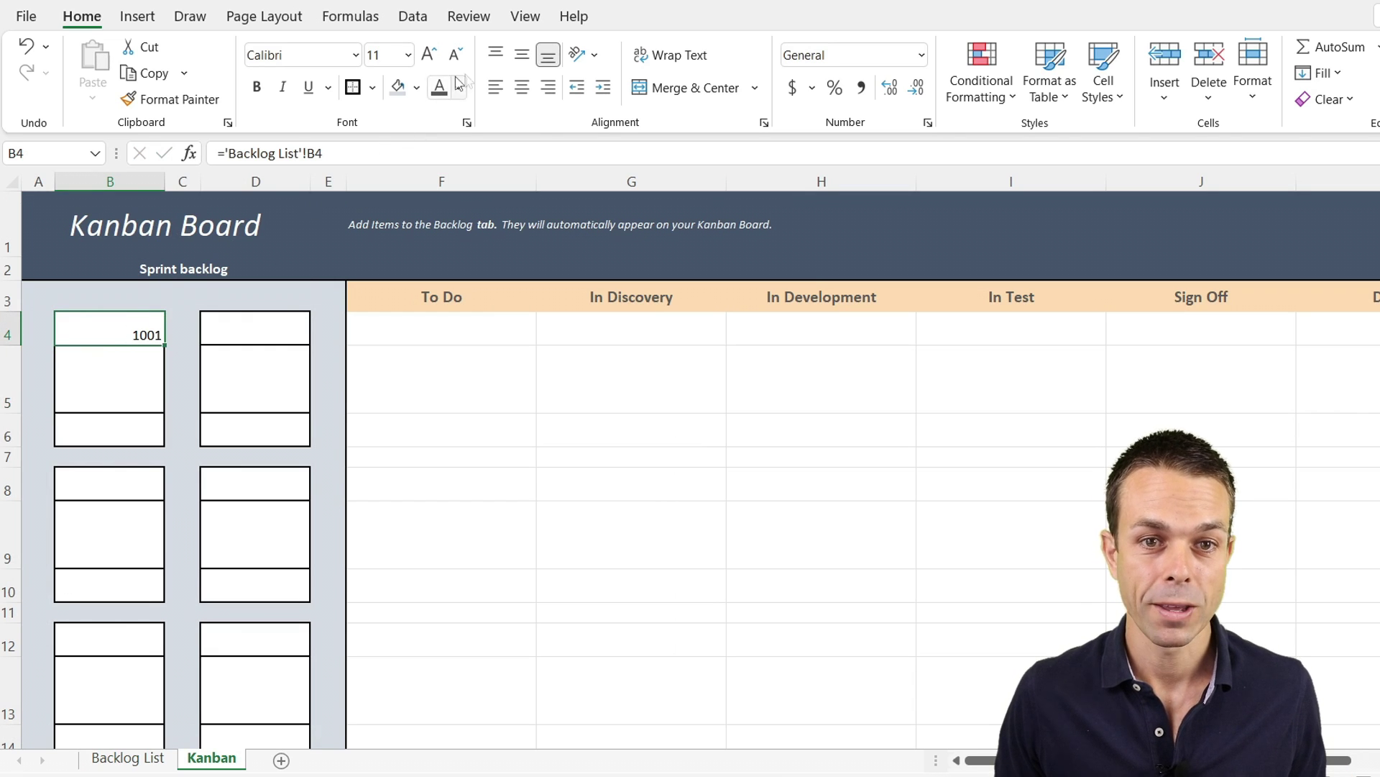
{"action": "left_click", "coordinate": [523, 57]}
{"action": "left_click", "coordinate": [522, 87]}
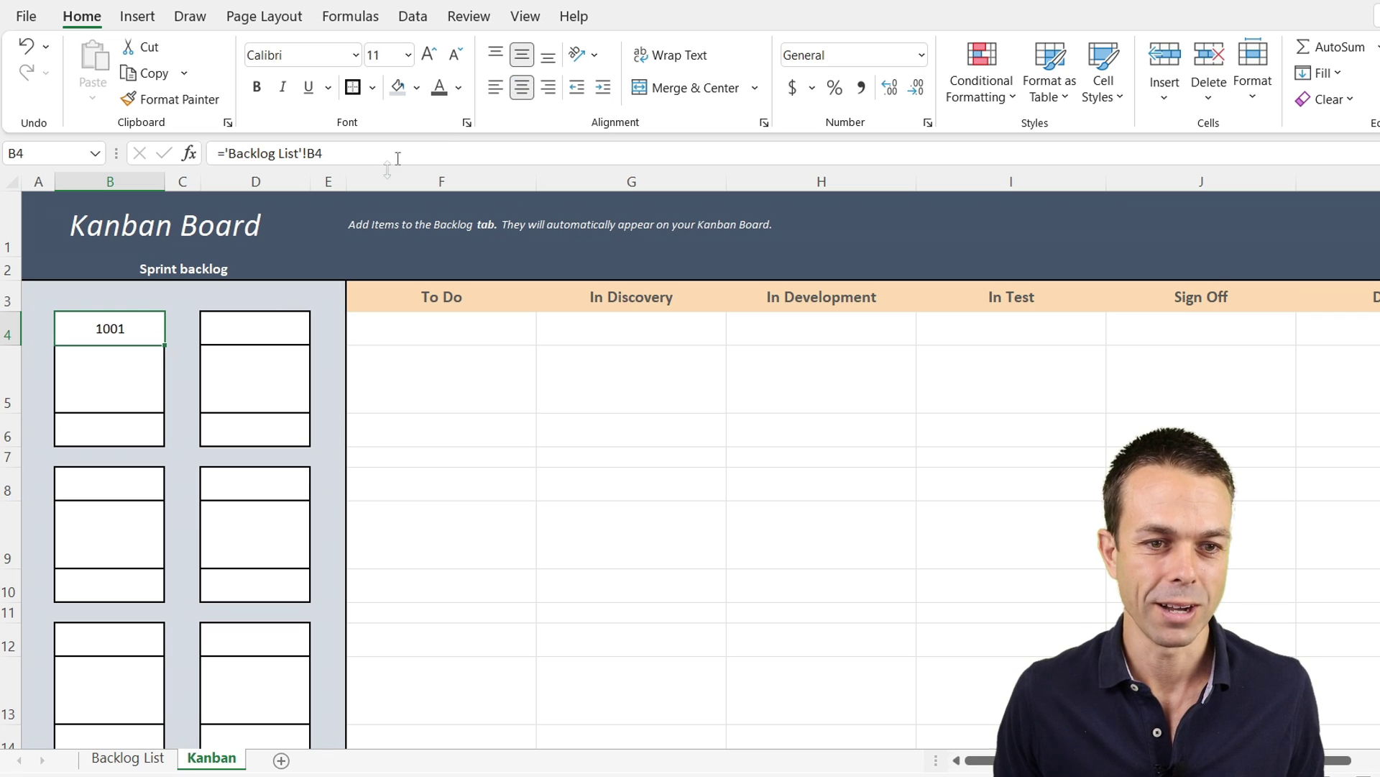
Copy the ID link from B4 into the second card's top cell D4 and change its formula to ='Backlog List'!B5.
{"action": "key", "text": "ctrl+c"}
{"action": "left_click", "coordinate": [248, 331]}
{"action": "key", "text": "ctrl+v"}
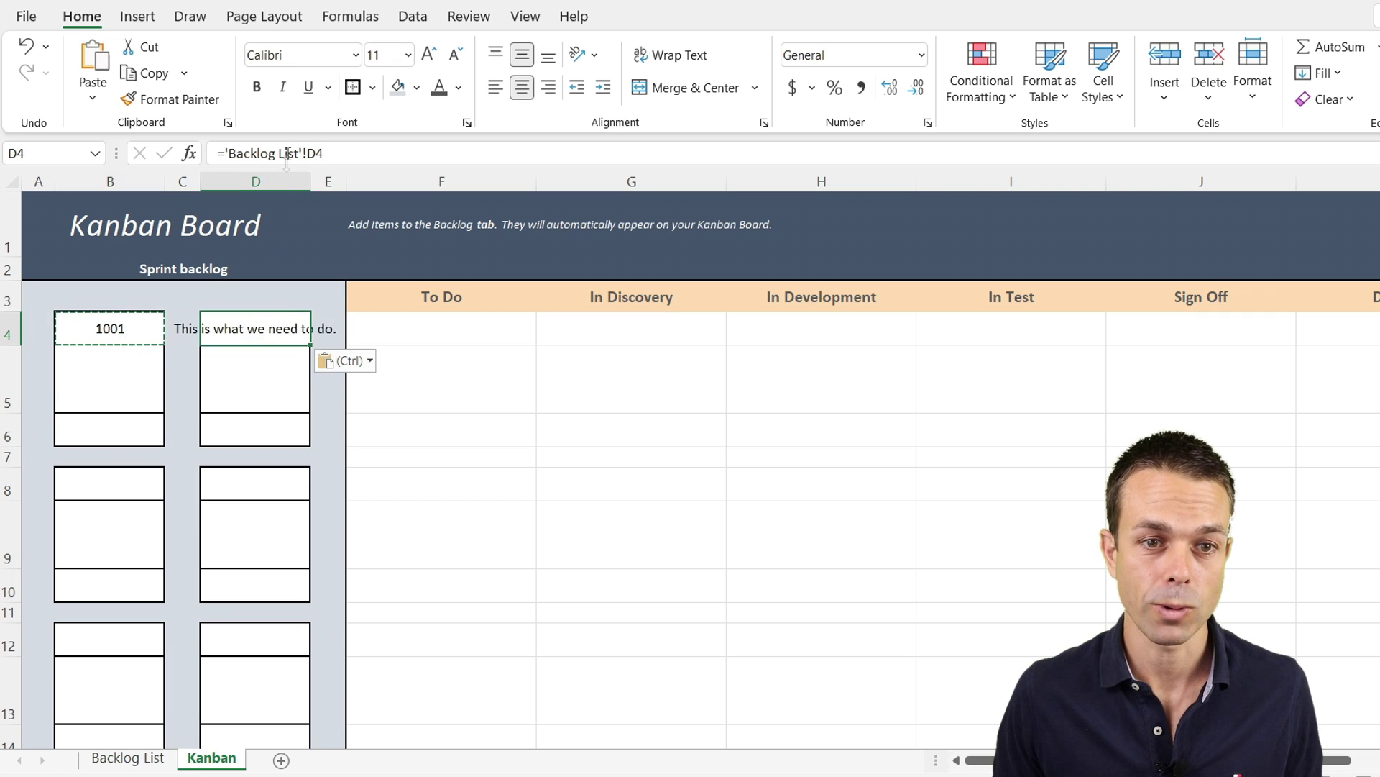
{"action": "left_click", "coordinate": [379, 153]}
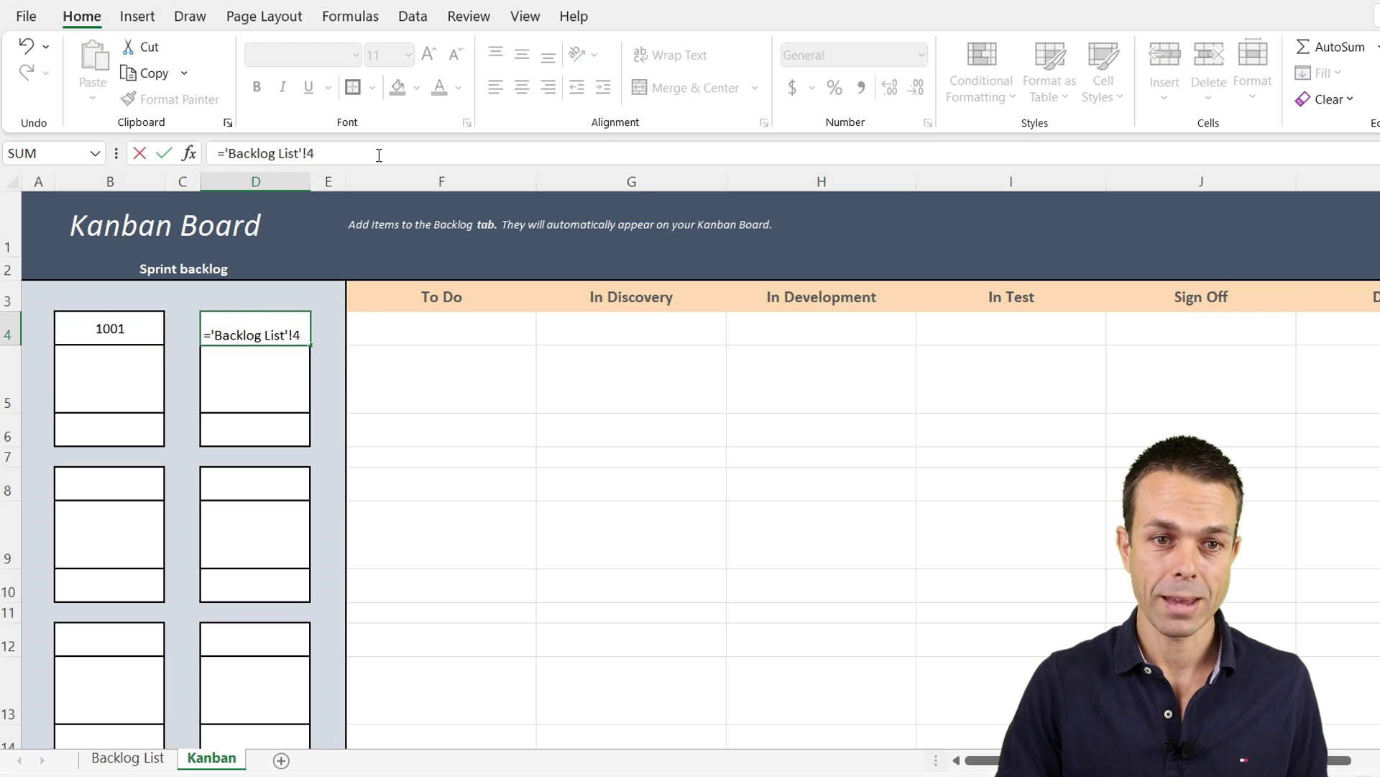
{"action": "type", "text": "B"}
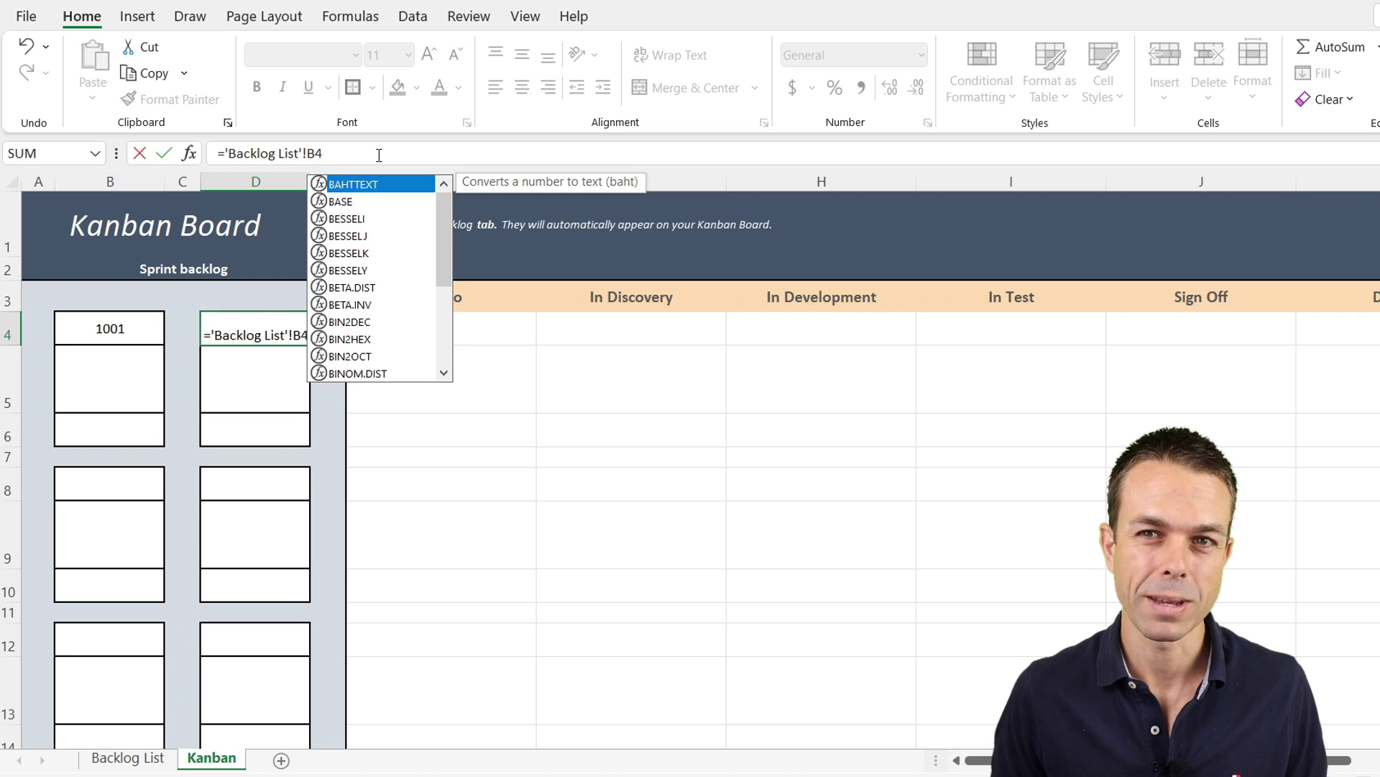
{"action": "key", "text": "Delete"}
{"action": "type", "text": "5"}
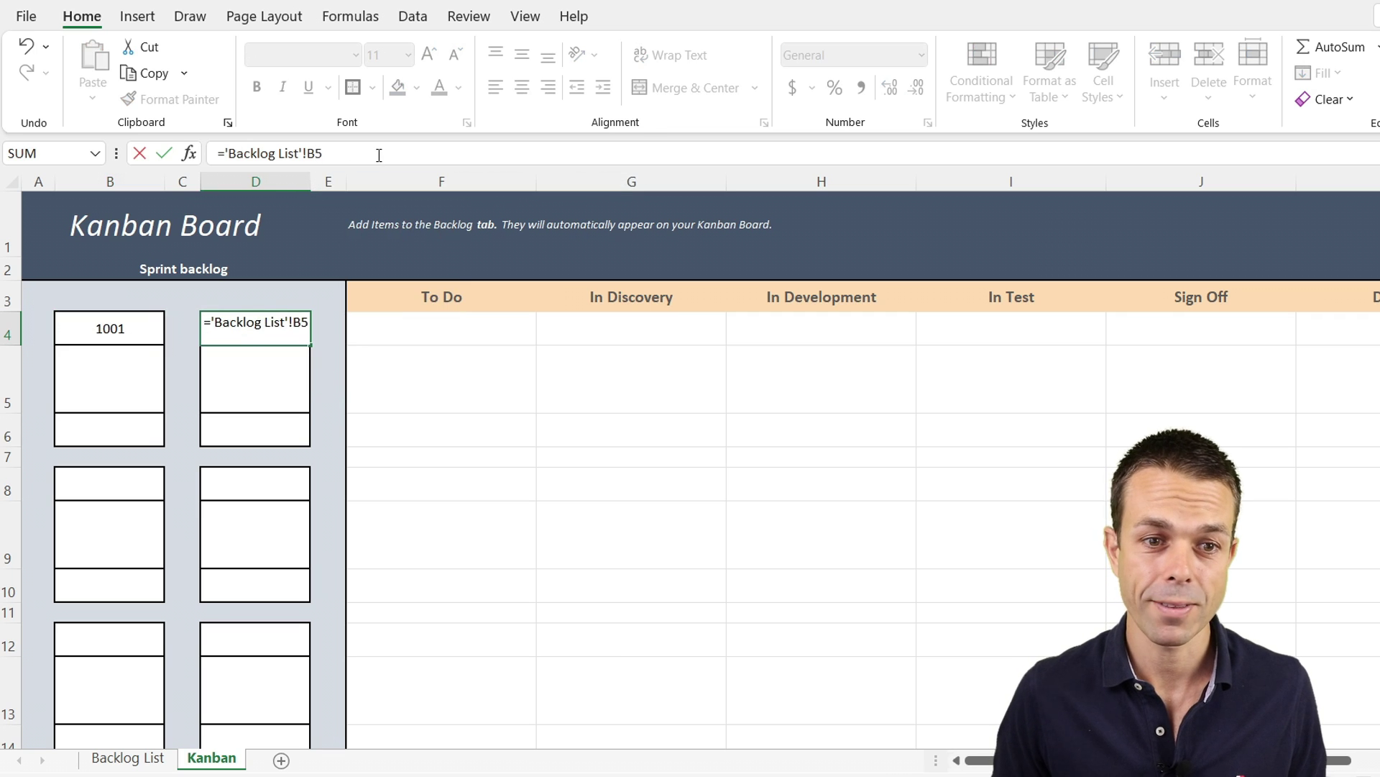
{"action": "key", "text": "Return"}
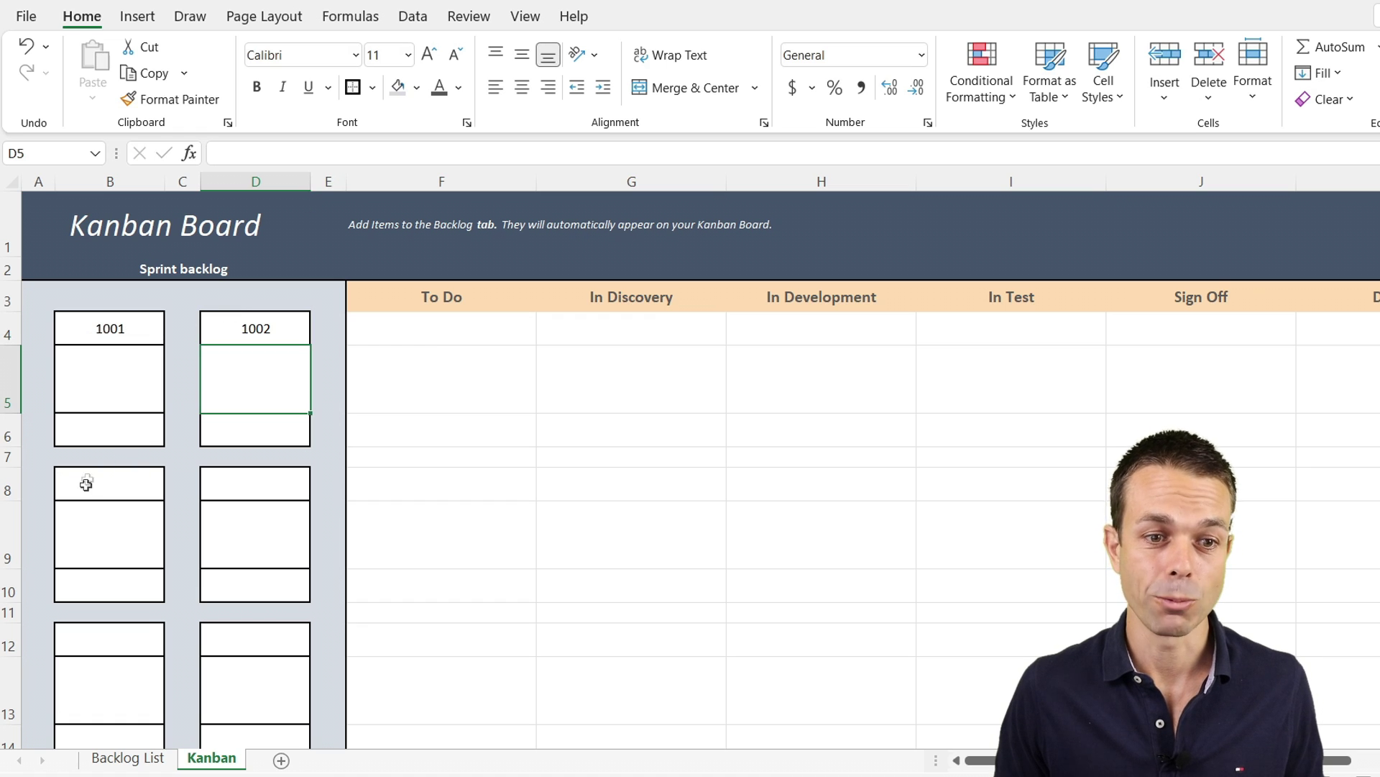
Compare the IDs on the Backlog List sheet with the linked top cells of the Kanban cards, including those for blank backlog rows.
{"action": "left_click", "coordinate": [134, 331]}
{"action": "left_click", "coordinate": [258, 322]}
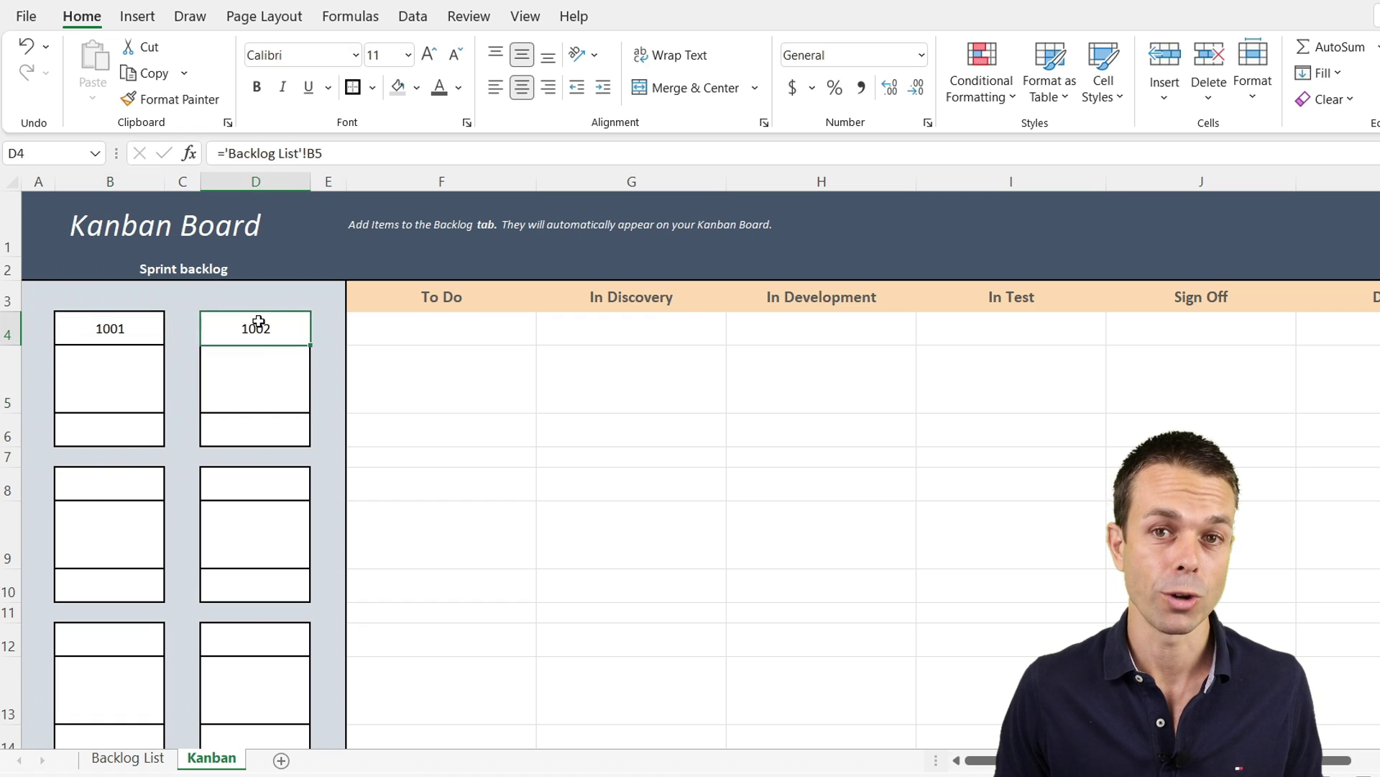
{"action": "left_click", "coordinate": [128, 758]}
{"action": "left_click", "coordinate": [115, 311]}
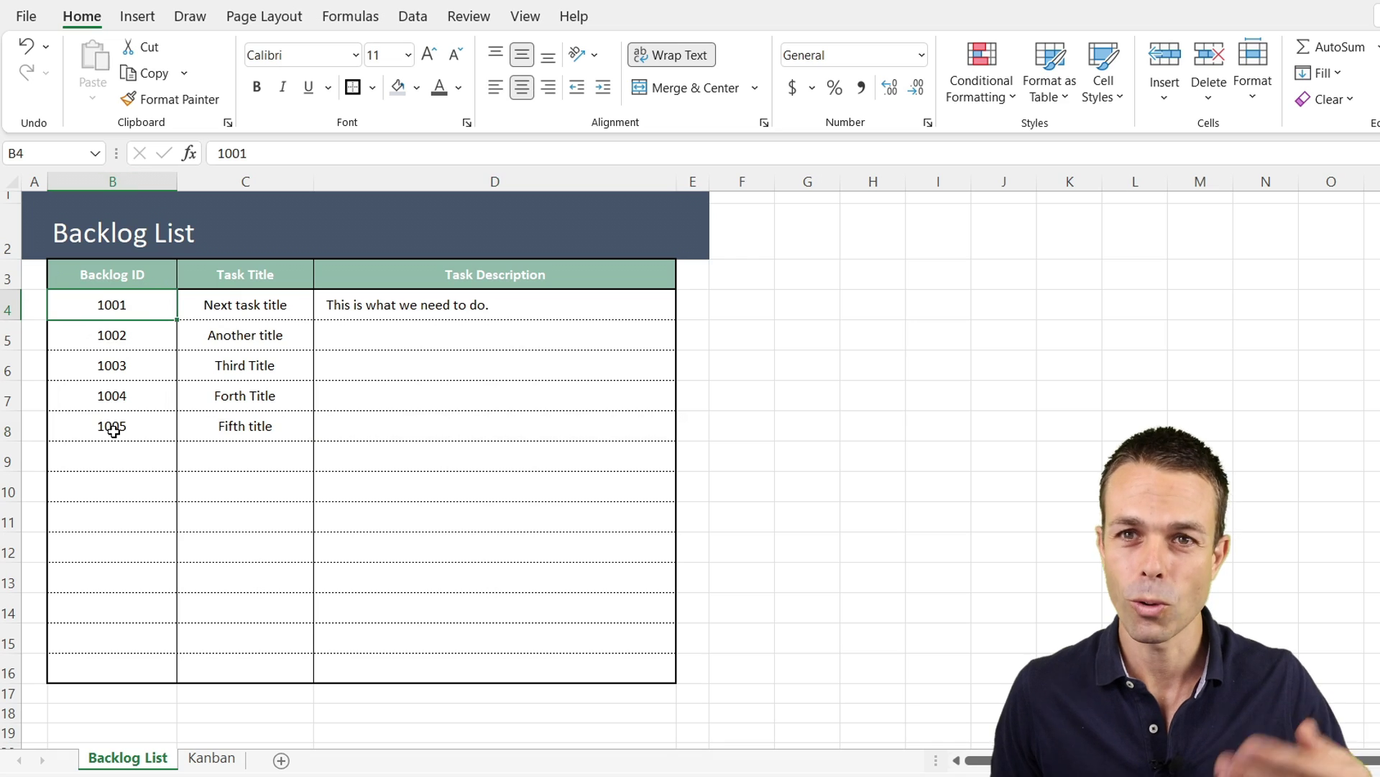
{"action": "scroll", "coordinate": [261, 385], "scroll_direction": "down", "scroll_amount": 6}
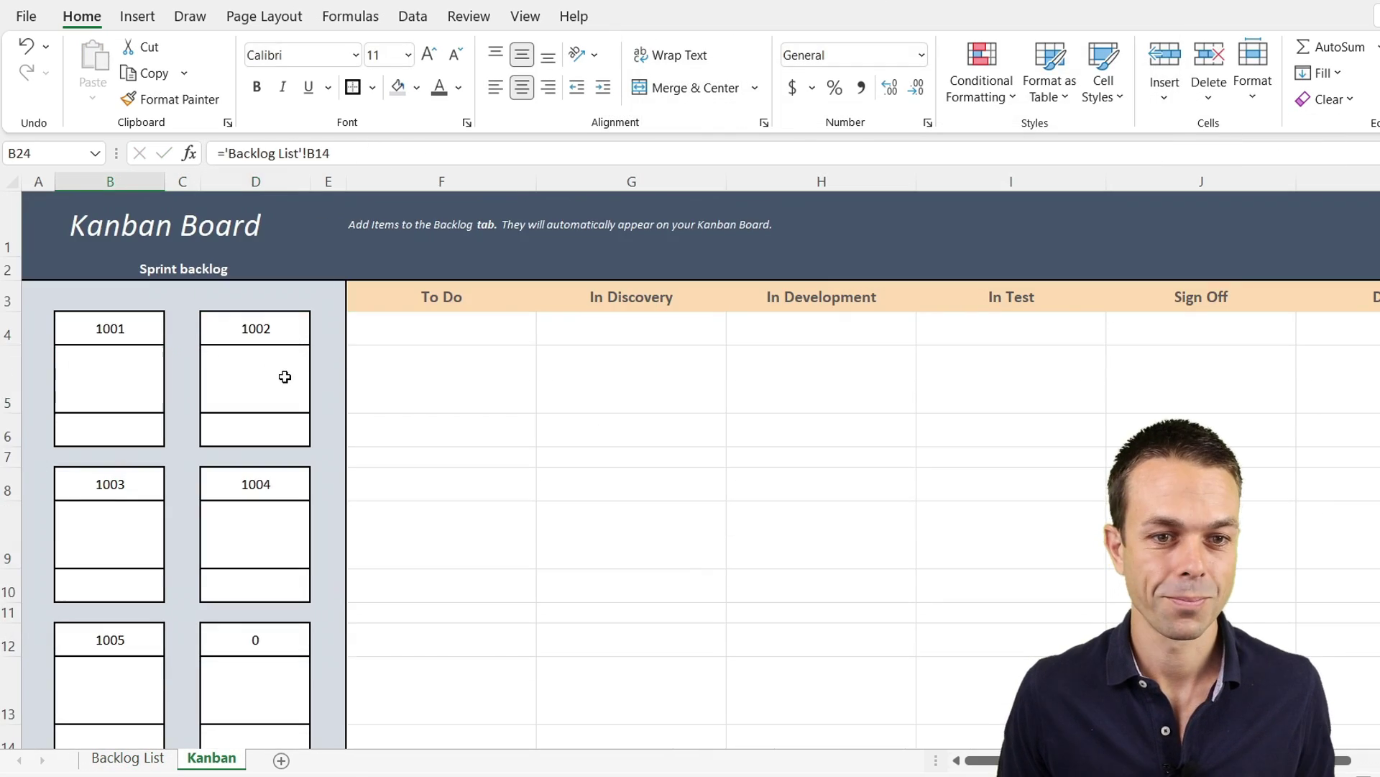
{"action": "left_click", "coordinate": [154, 333]}
{"action": "left_click", "coordinate": [224, 323]}
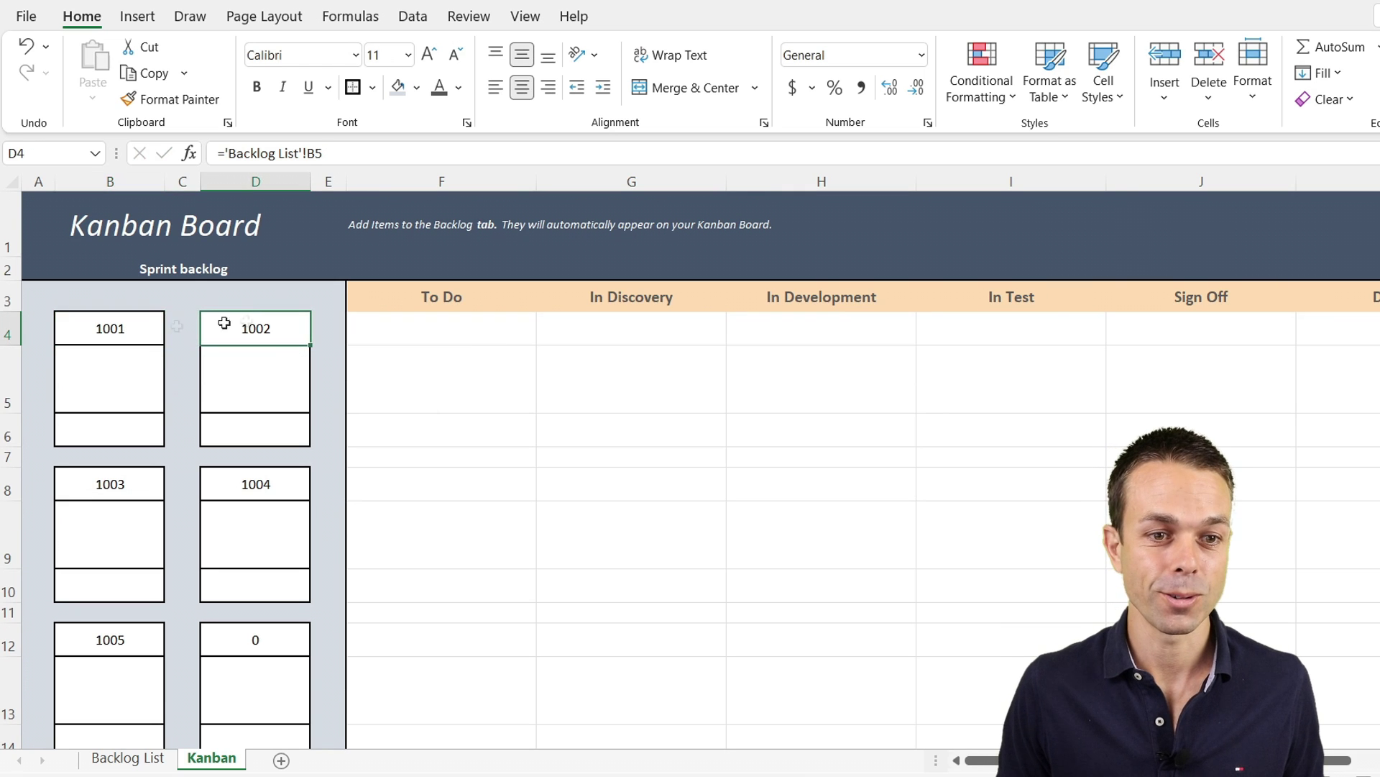
{"action": "scroll", "coordinate": [225, 401], "scroll_direction": "down", "scroll_amount": 1}
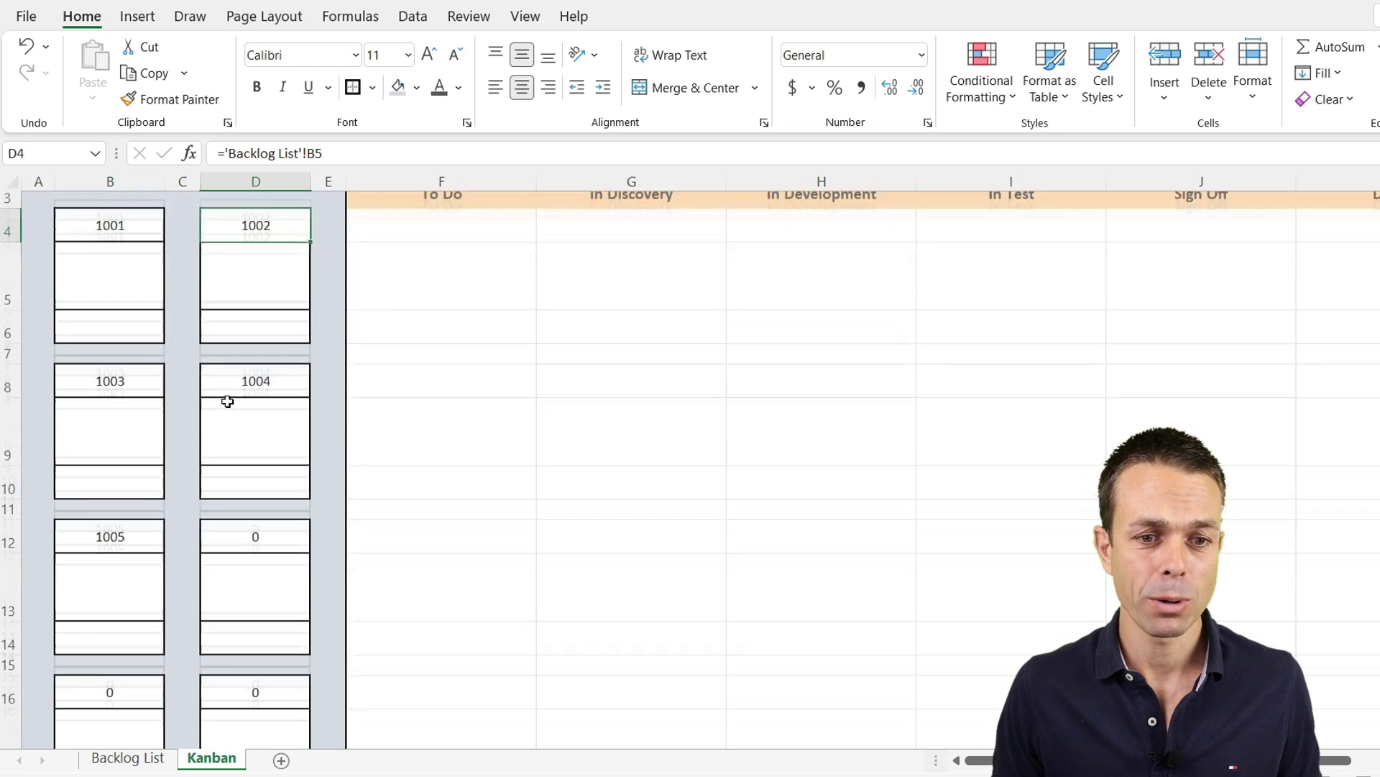
{"action": "left_click", "coordinate": [263, 516]}
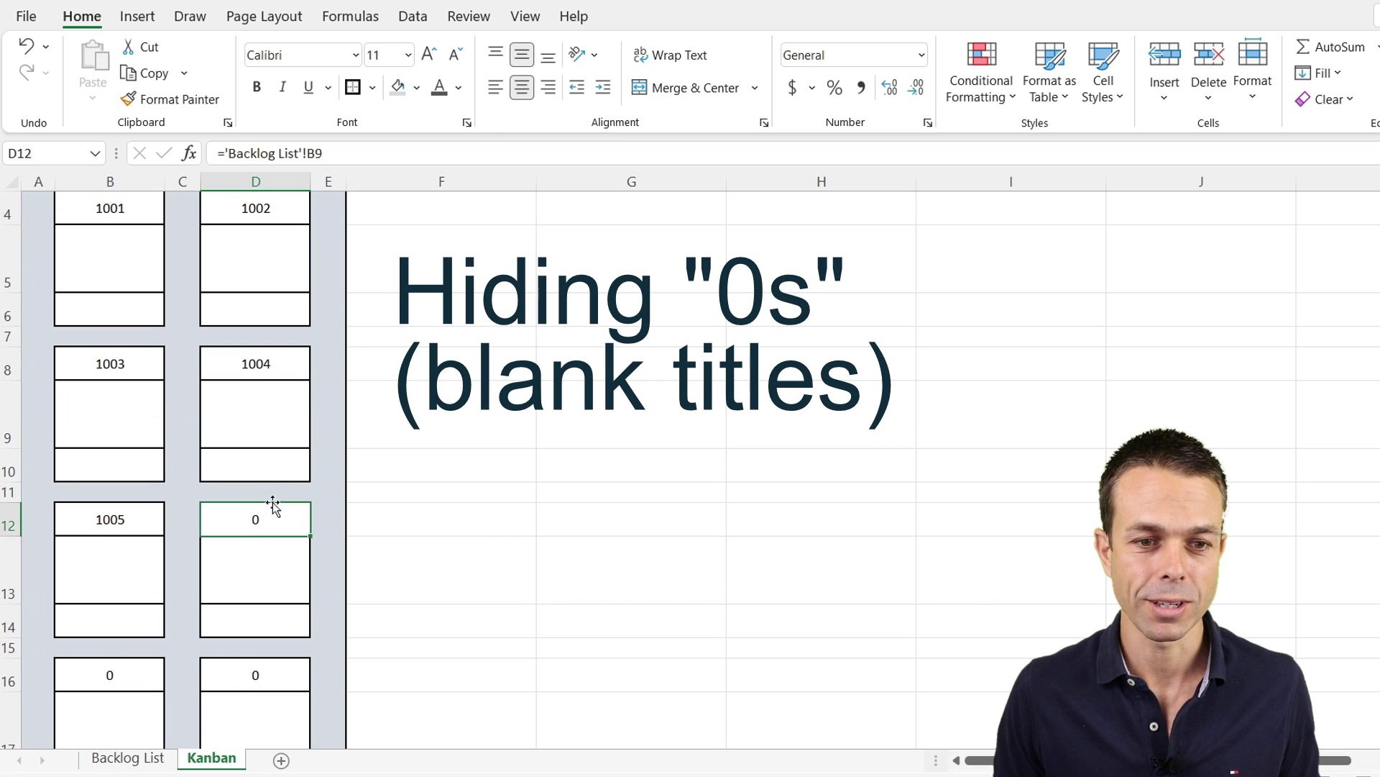
{"action": "scroll", "coordinate": [276, 482], "scroll_direction": "down", "scroll_amount": 1}
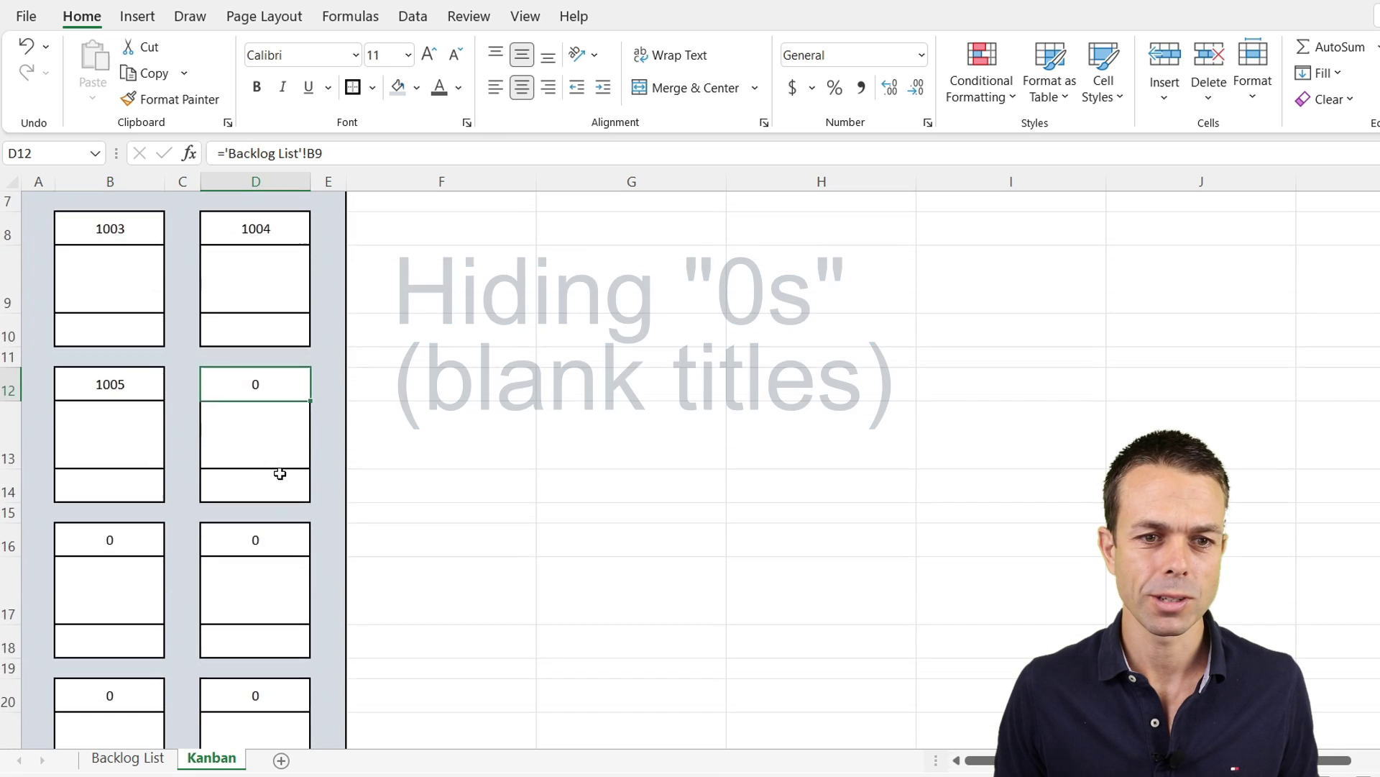
Start a conditional formatting rule for cell values equal to 0 on all twelve card ID cells in columns B and D, rows 4 to 24.
{"action": "scroll", "coordinate": [258, 417], "scroll_direction": "up", "scroll_amount": 3}
{"action": "left_click", "coordinate": [136, 325]}
{"action": "left_click", "coordinate": [259, 324]}
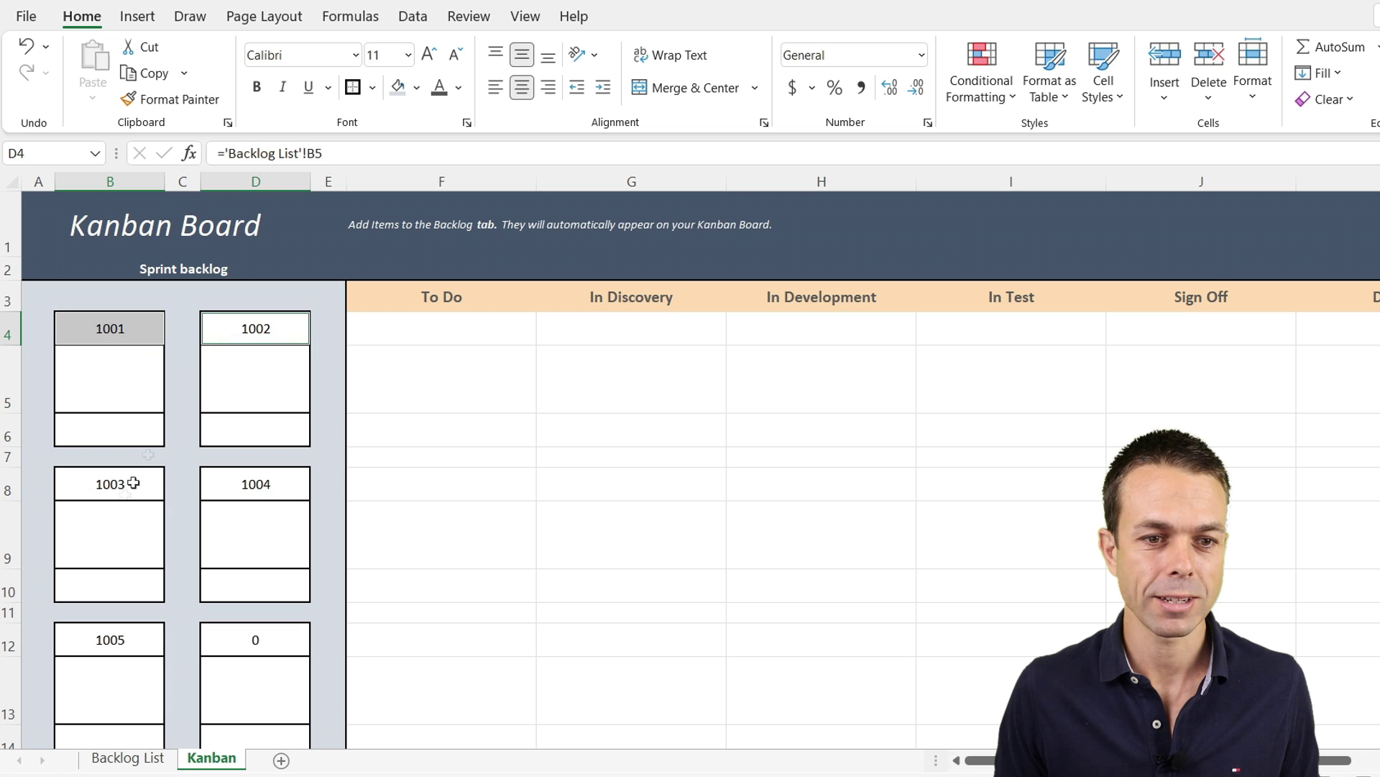
{"action": "left_click", "coordinate": [123, 484]}
{"action": "left_click", "coordinate": [204, 482], "text": "ctrl"}
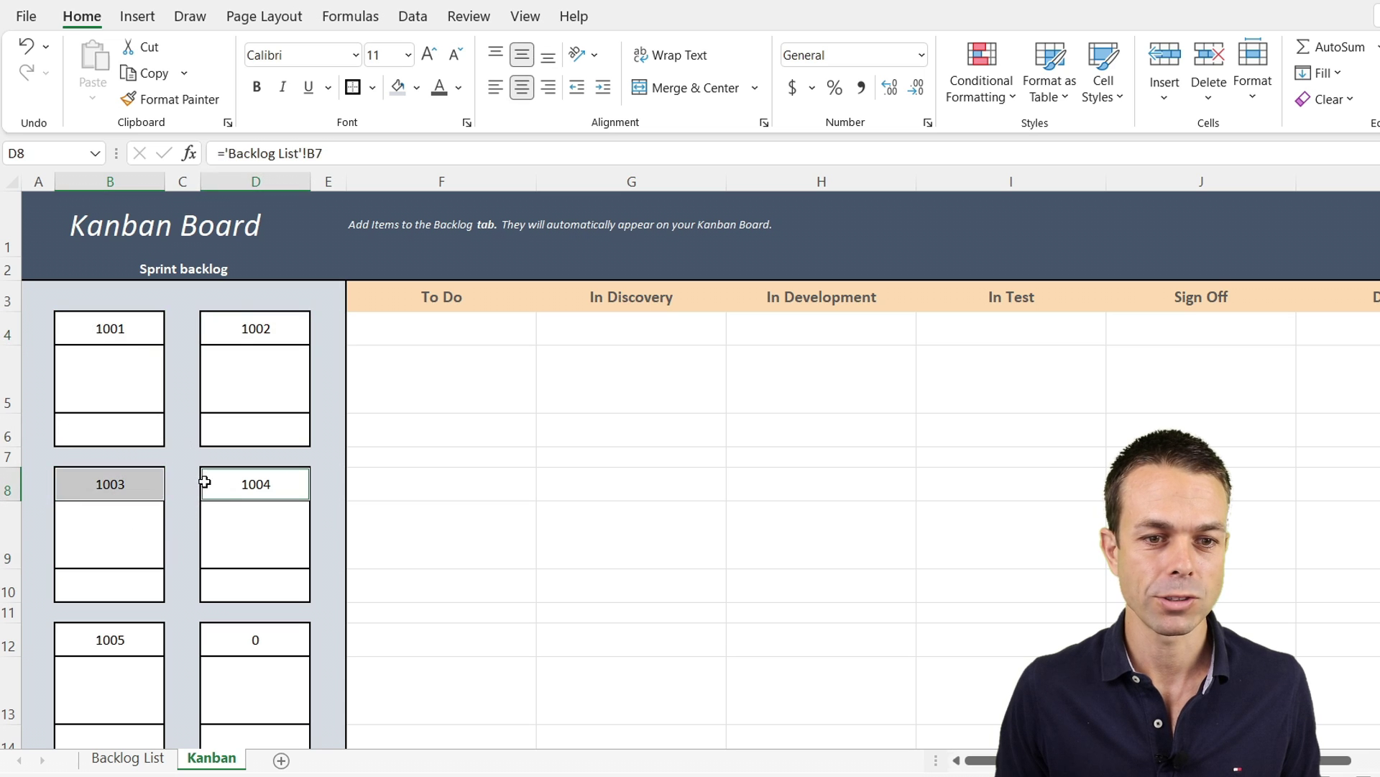
{"action": "left_click", "coordinate": [253, 333], "text": "ctrl"}
{"action": "left_click", "coordinate": [121, 328], "text": "ctrl"}
{"action": "left_click", "coordinate": [119, 632], "text": "ctrl"}
{"action": "left_click", "coordinate": [227, 641], "text": "ctrl"}
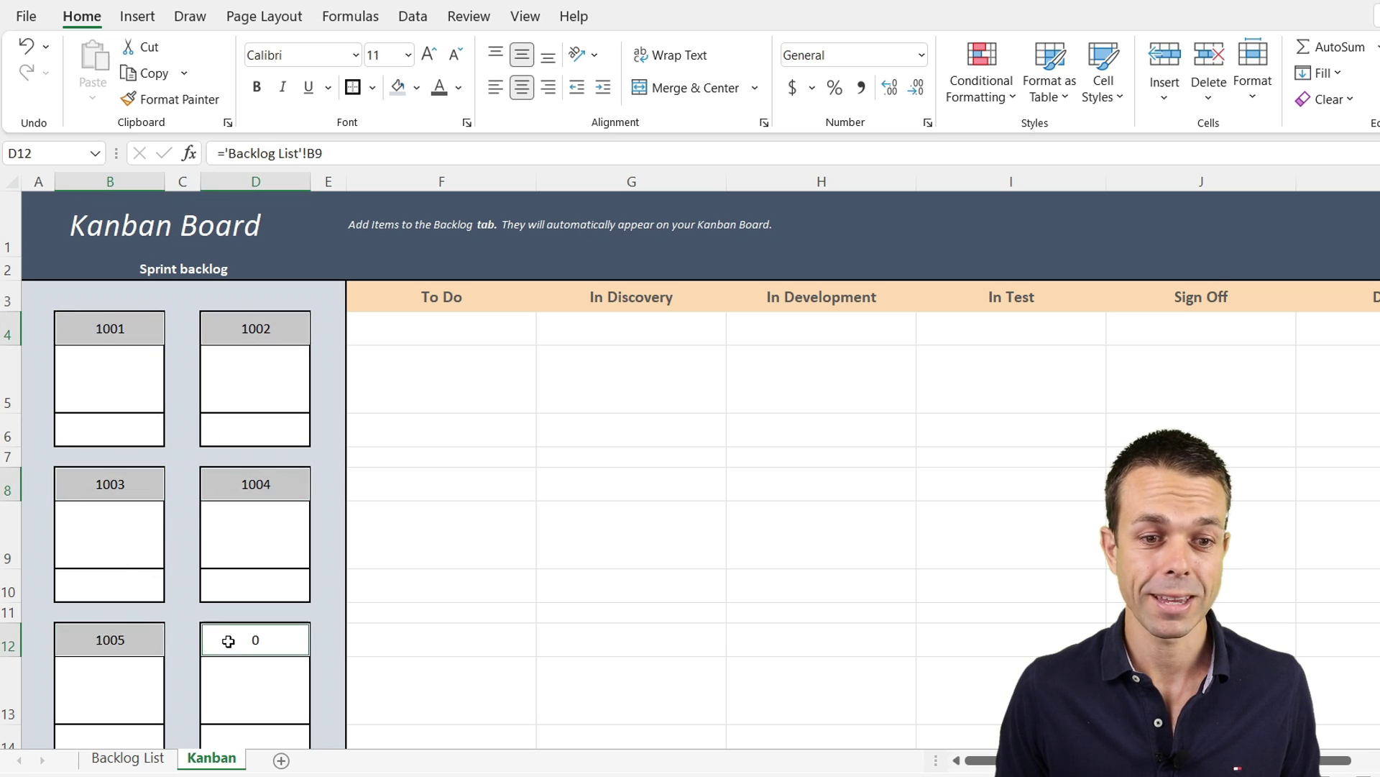
{"action": "scroll", "coordinate": [216, 586], "scroll_direction": "down", "scroll_amount": 3}
{"action": "left_click", "coordinate": [114, 414], "text": "ctrl"}
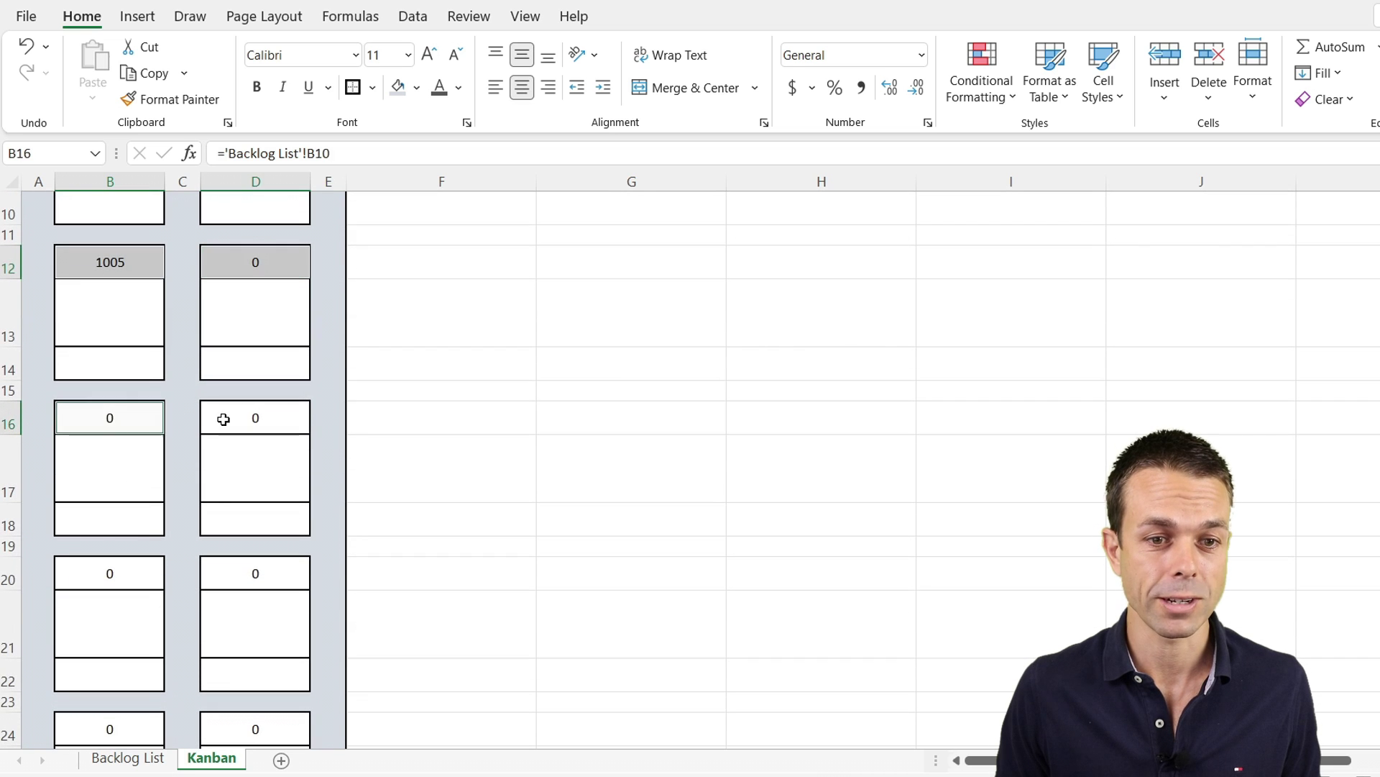
{"action": "left_click", "coordinate": [224, 419], "text": "ctrl"}
{"action": "left_click", "coordinate": [222, 574], "text": "ctrl"}
{"action": "left_click", "coordinate": [111, 573], "text": "ctrl"}
{"action": "scroll", "coordinate": [112, 568], "scroll_direction": "down", "scroll_amount": 2}
{"action": "left_click", "coordinate": [118, 524], "text": "ctrl"}
{"action": "left_click", "coordinate": [238, 524], "text": "ctrl"}
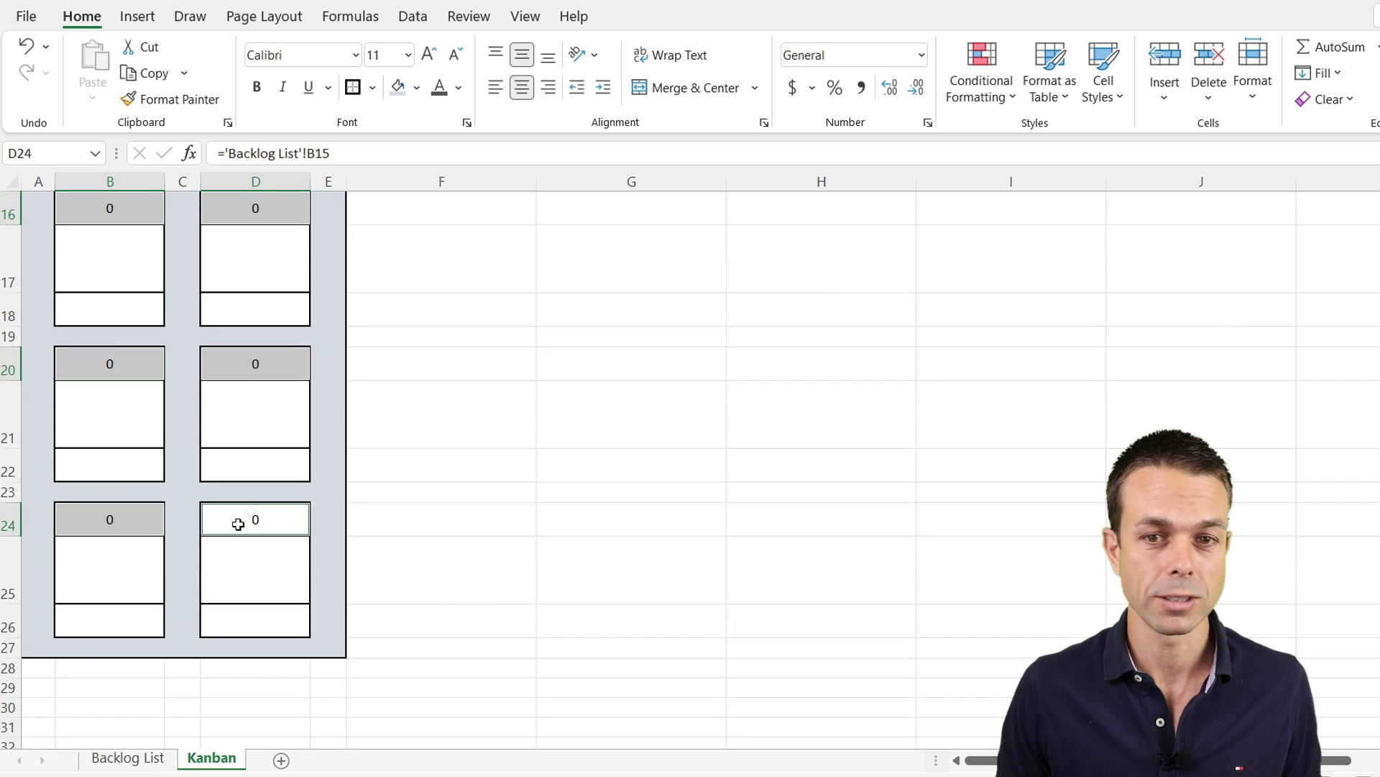
{"action": "left_click", "coordinate": [1007, 91]}
{"action": "mouse_move", "coordinate": [1010, 167]}
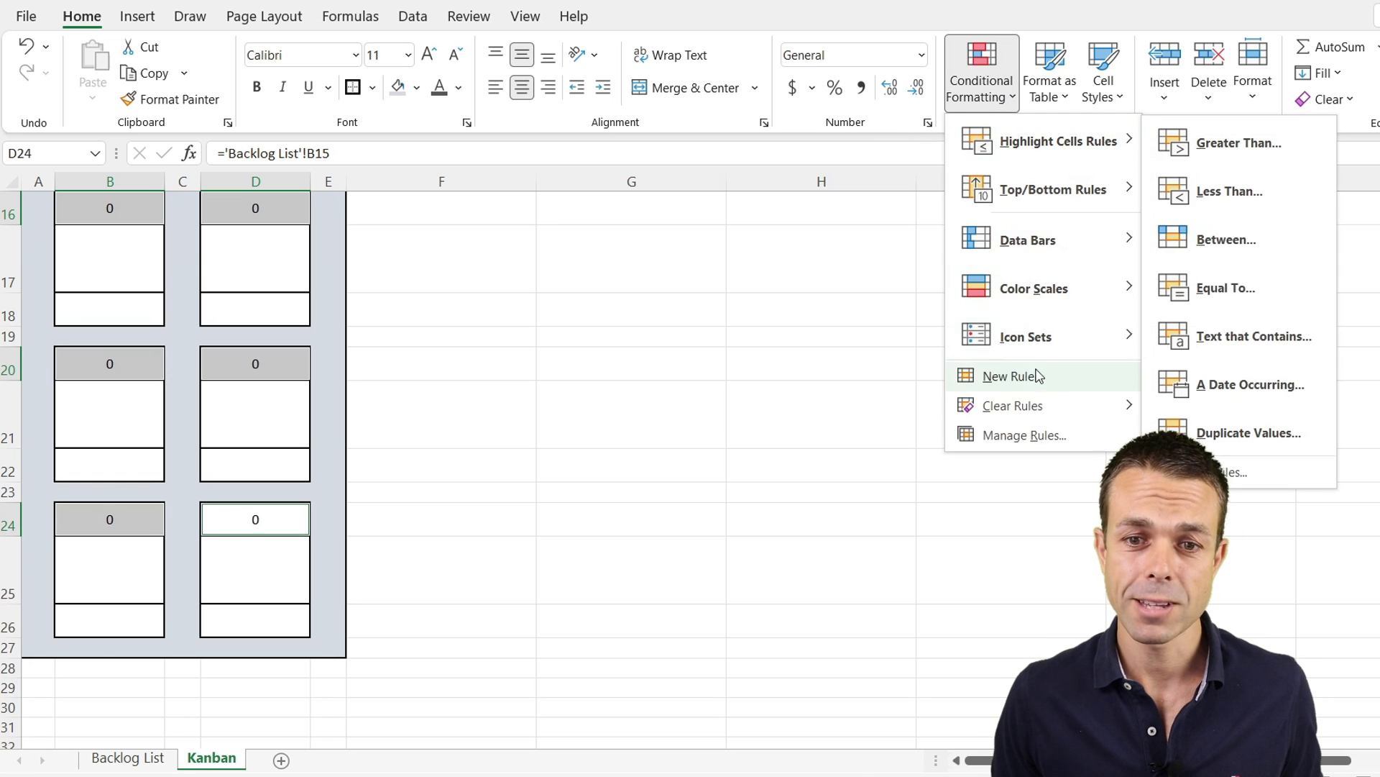
{"action": "left_click", "coordinate": [1014, 376]}
{"action": "left_click", "coordinate": [729, 157]}
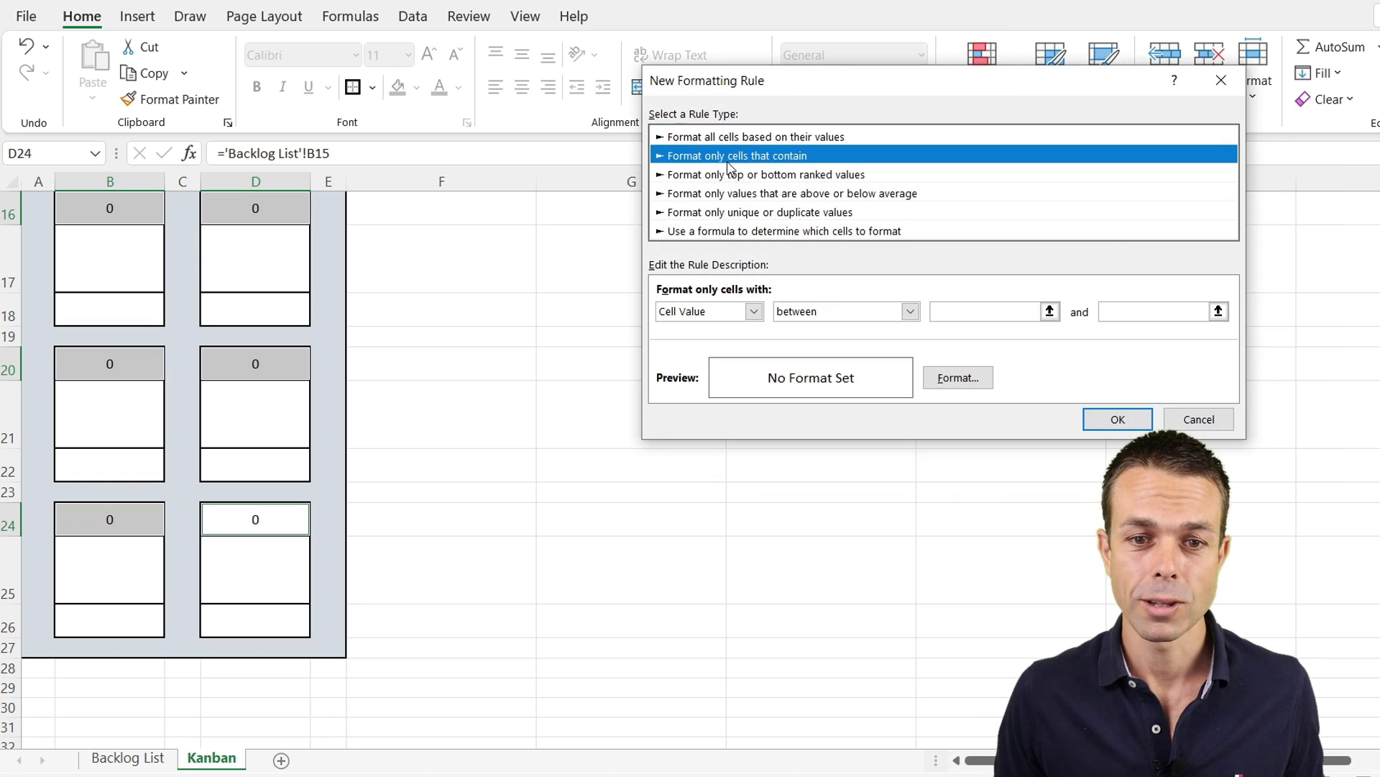
{"action": "left_click", "coordinate": [754, 311]}
{"action": "left_click", "coordinate": [910, 312]}
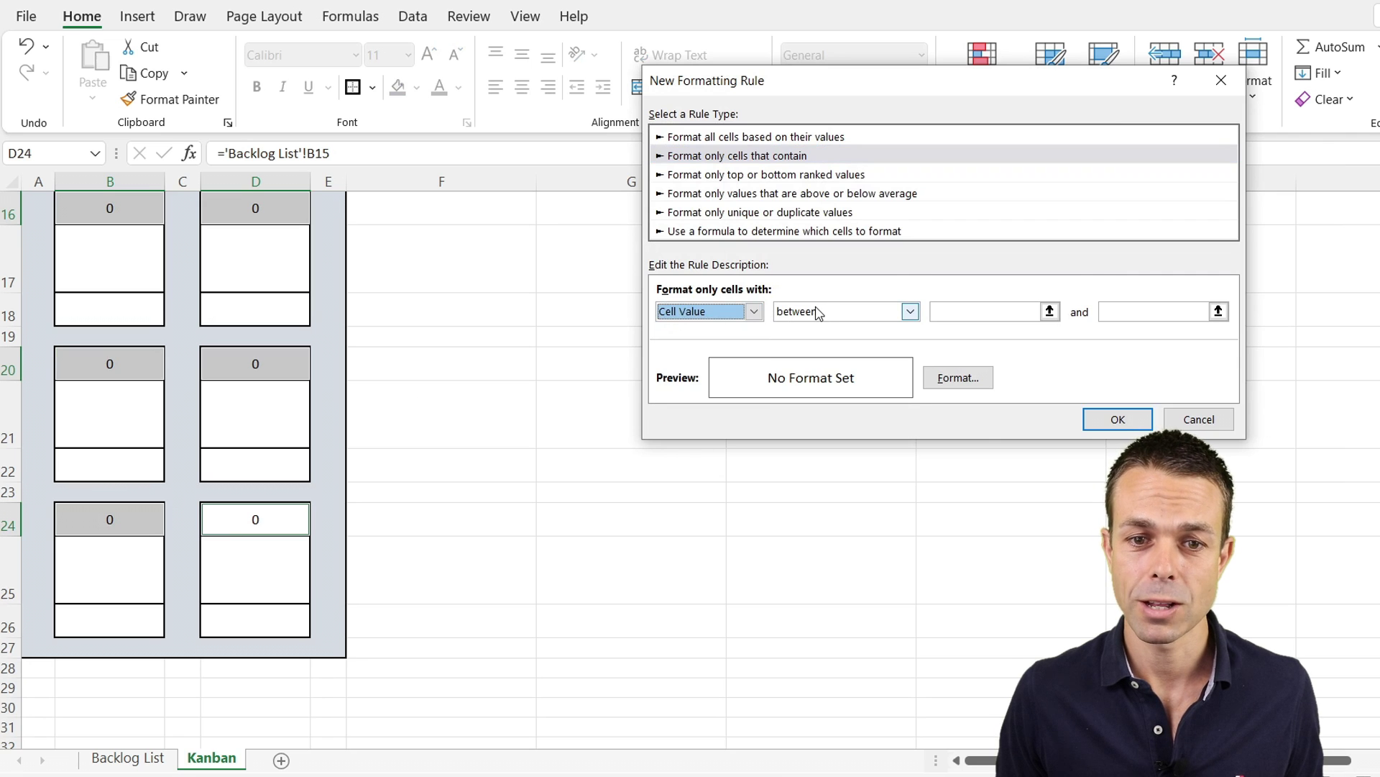
{"action": "left_click", "coordinate": [910, 311]}
{"action": "left_click", "coordinate": [813, 358]}
{"action": "left_click", "coordinate": [969, 316]}
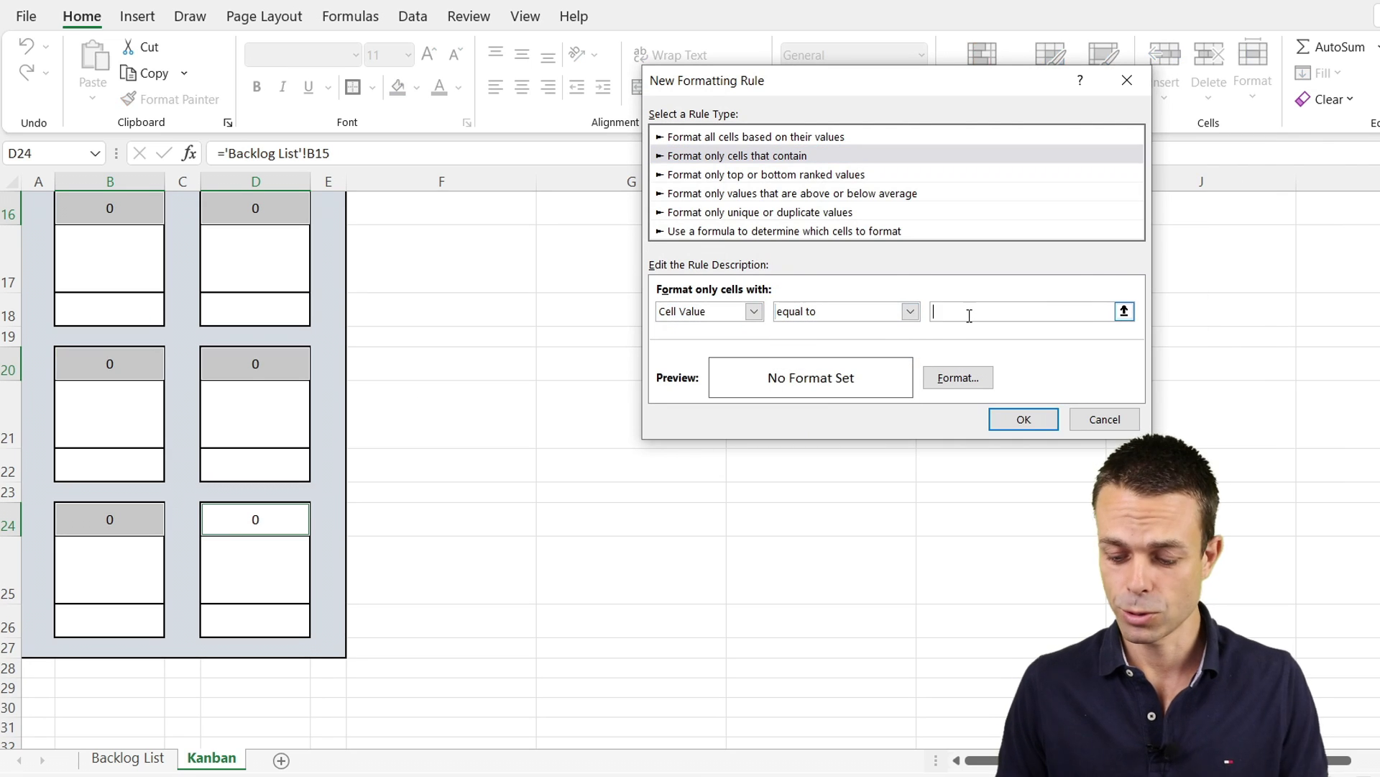
Give the conditional formatting rule a white font color and apply it to the card ID cells.
{"action": "left_click", "coordinate": [956, 378]}
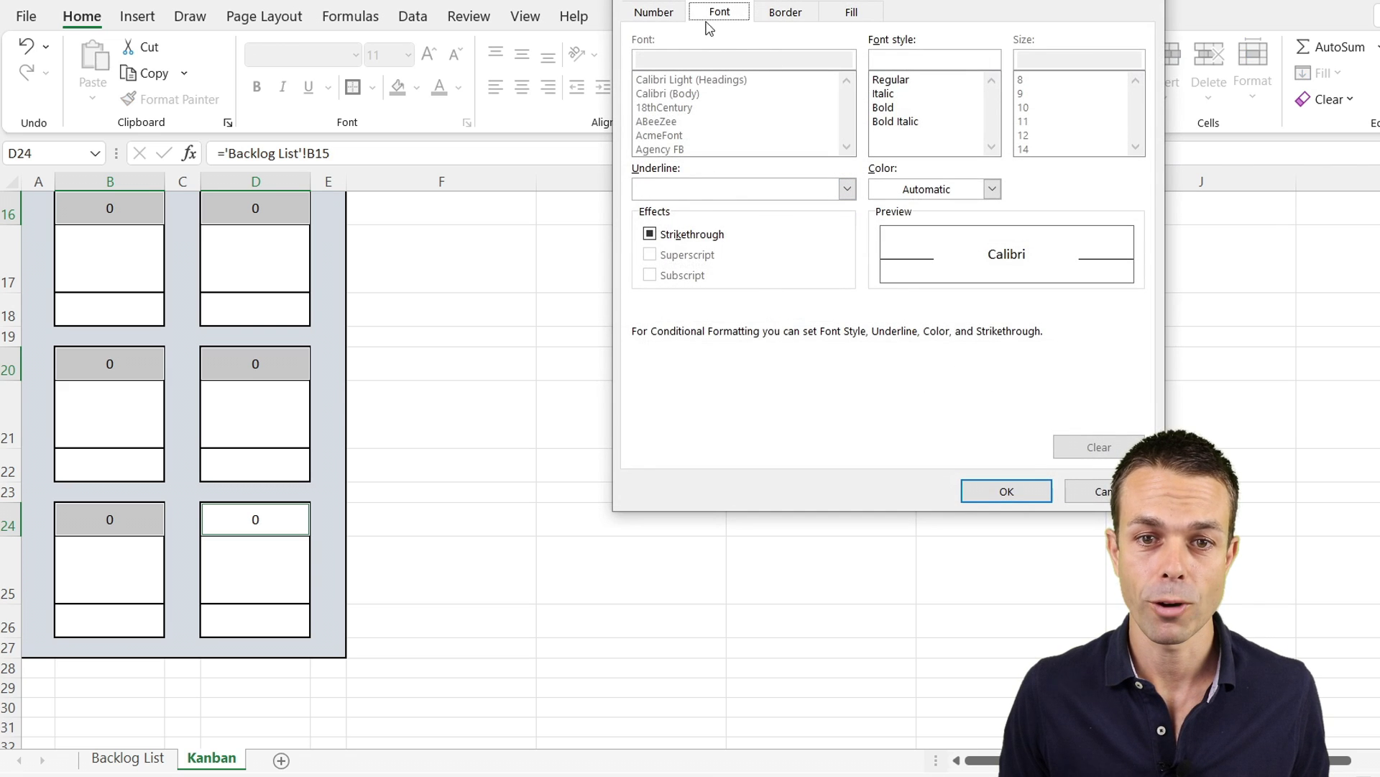
{"action": "left_click", "coordinate": [935, 190]}
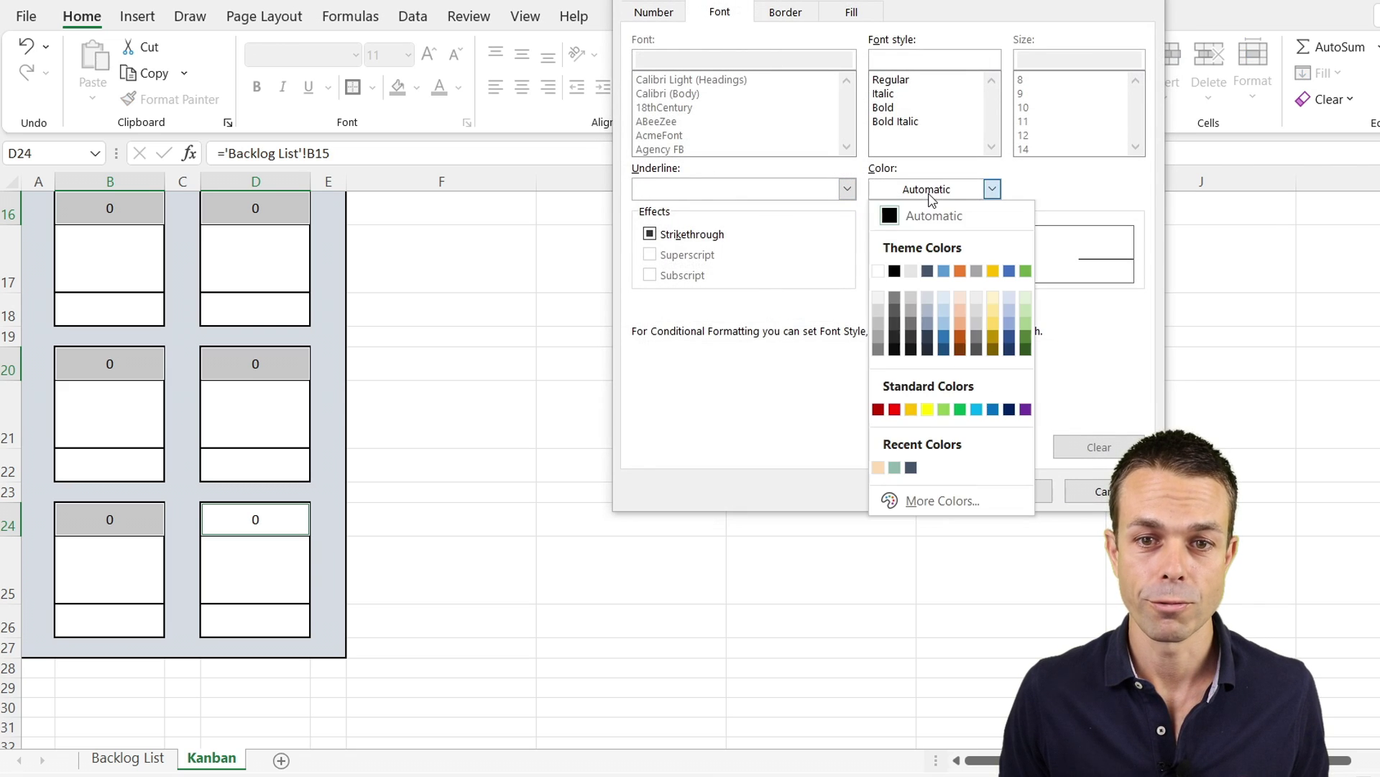
{"action": "left_click", "coordinate": [878, 272]}
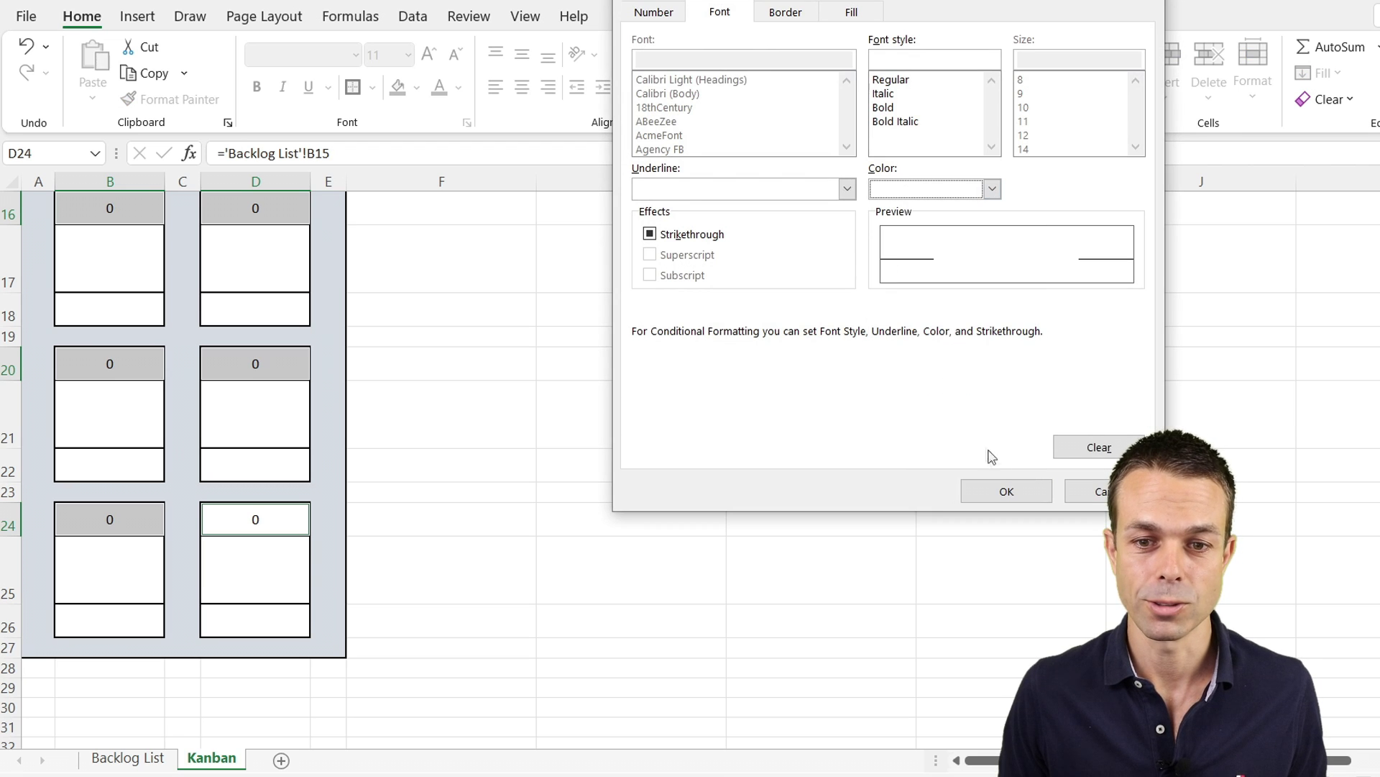
{"action": "left_click", "coordinate": [1007, 492]}
{"action": "left_click", "coordinate": [1024, 417]}
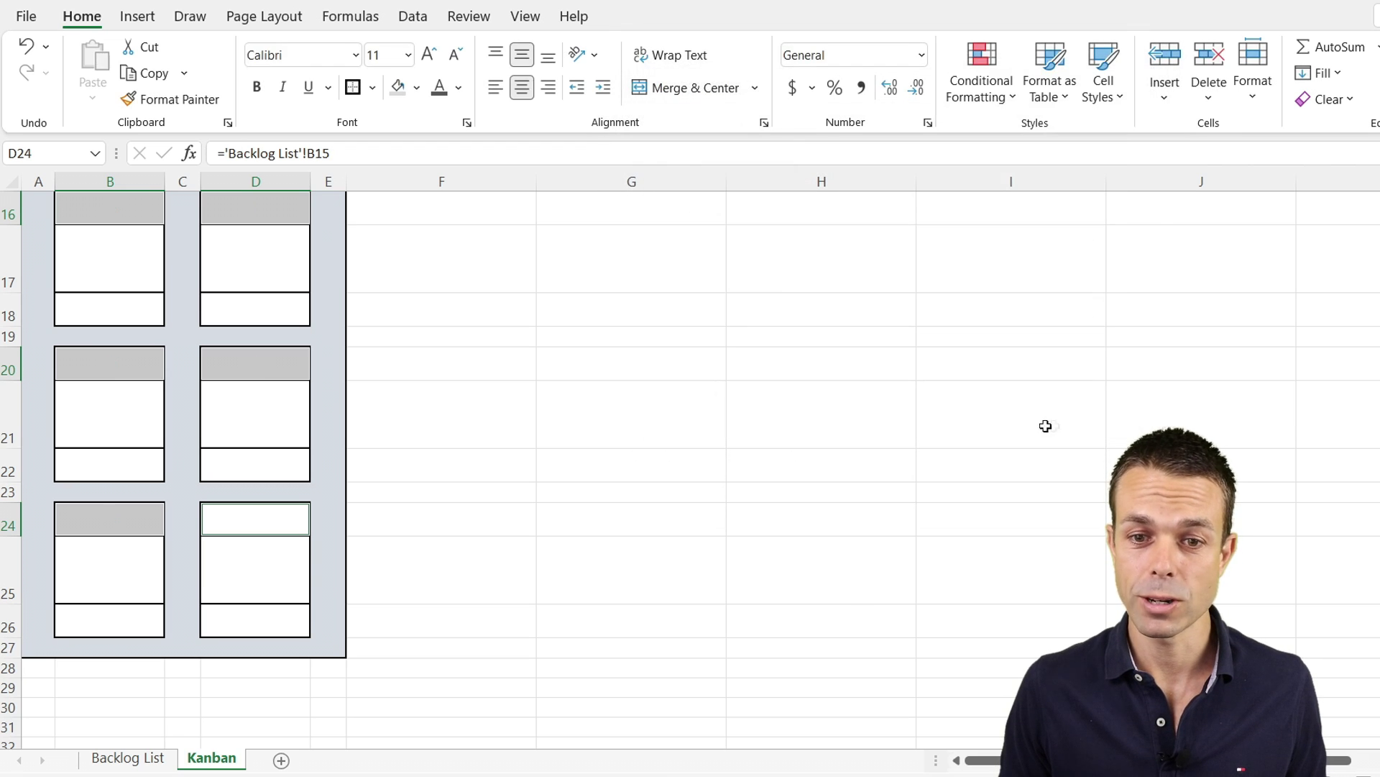
{"action": "scroll", "coordinate": [249, 367], "scroll_direction": "up", "scroll_amount": 3}
{"action": "left_click", "coordinate": [254, 297]}
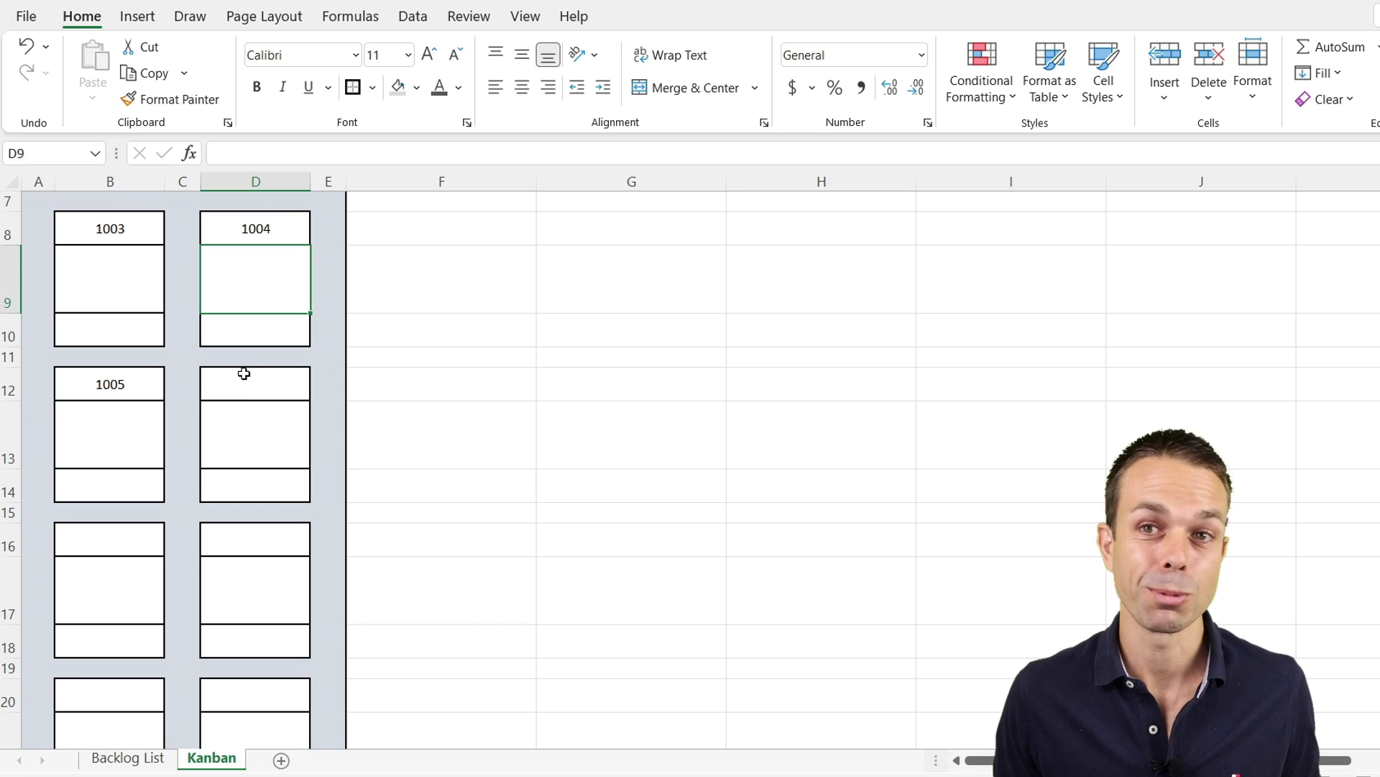
Copy the ID link from B4 into the first card's middle cell B5 and change its formula to ='Backlog List'!C4.
{"action": "scroll", "coordinate": [239, 373], "scroll_direction": "up", "scroll_amount": 2}
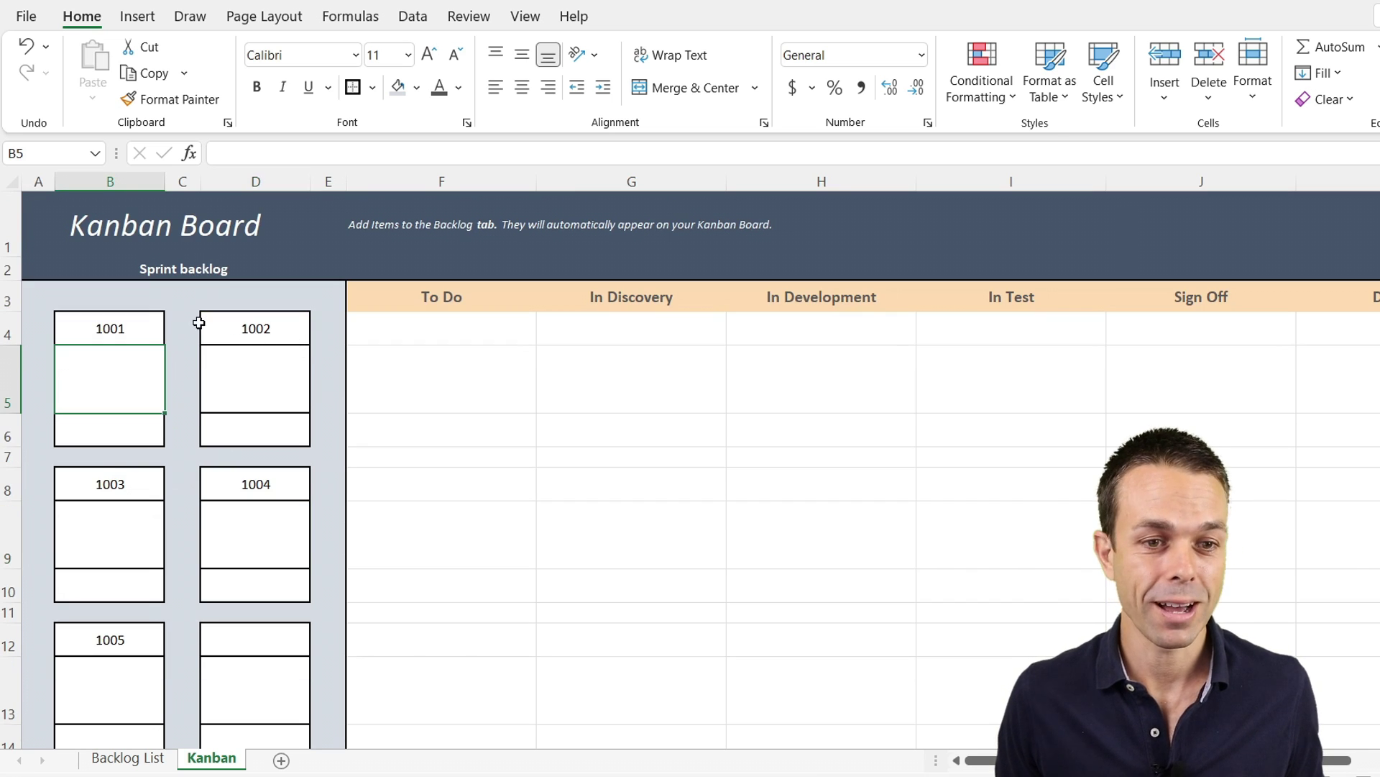
{"action": "left_click", "coordinate": [106, 330]}
{"action": "key", "text": "ctrl+c"}
{"action": "left_click", "coordinate": [109, 392]}
{"action": "key", "text": "ctrl+v"}
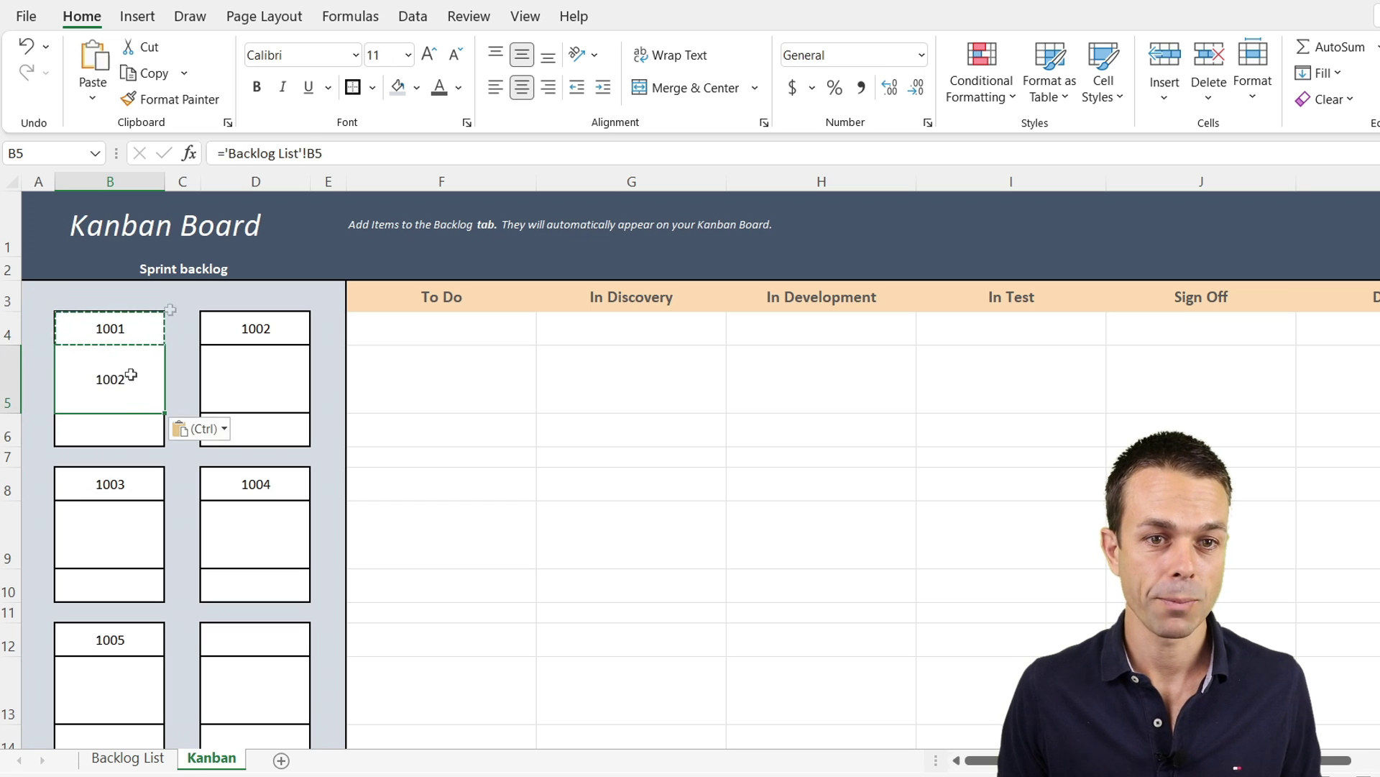
{"action": "double_click", "coordinate": [131, 375]}
{"action": "key", "text": "Escape"}
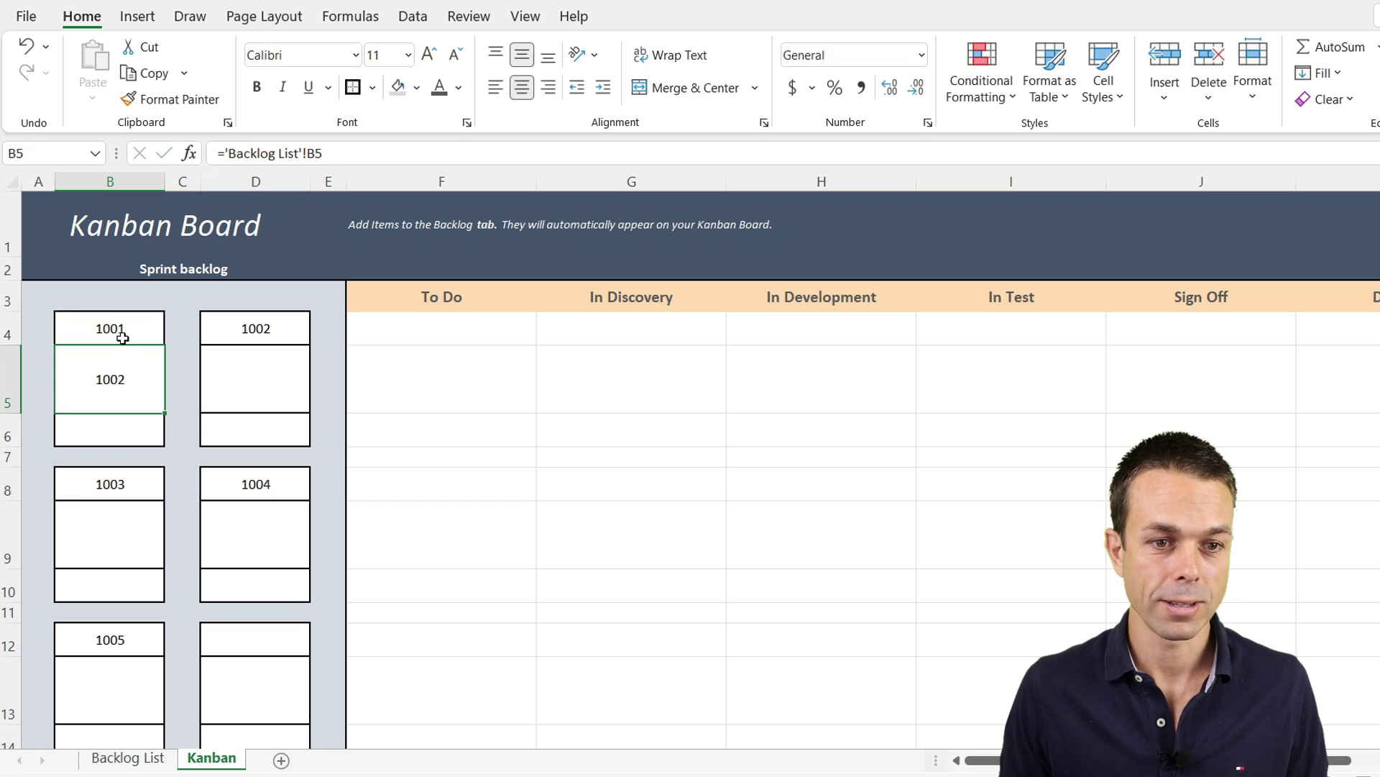
{"action": "left_click", "coordinate": [123, 335]}
{"action": "left_click", "coordinate": [127, 367]}
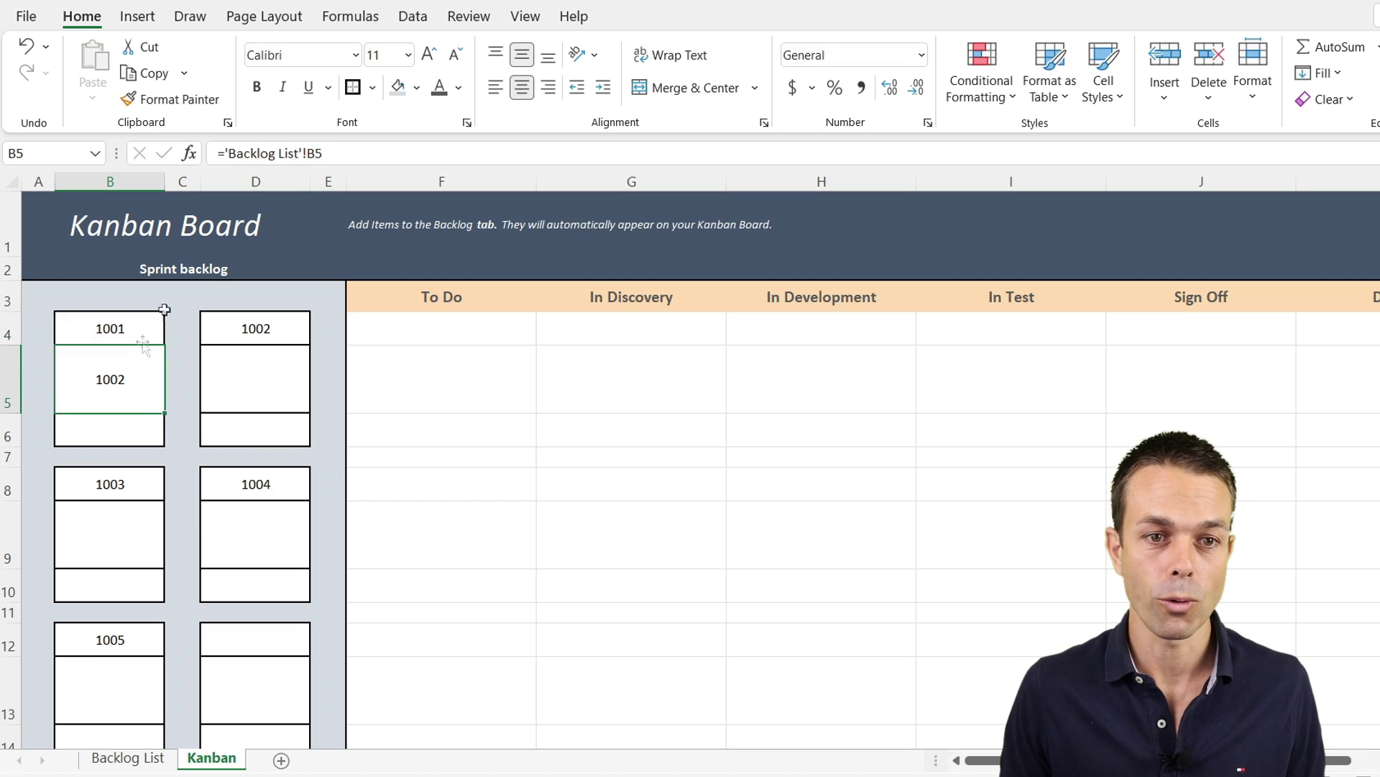
{"action": "left_click", "coordinate": [349, 153]}
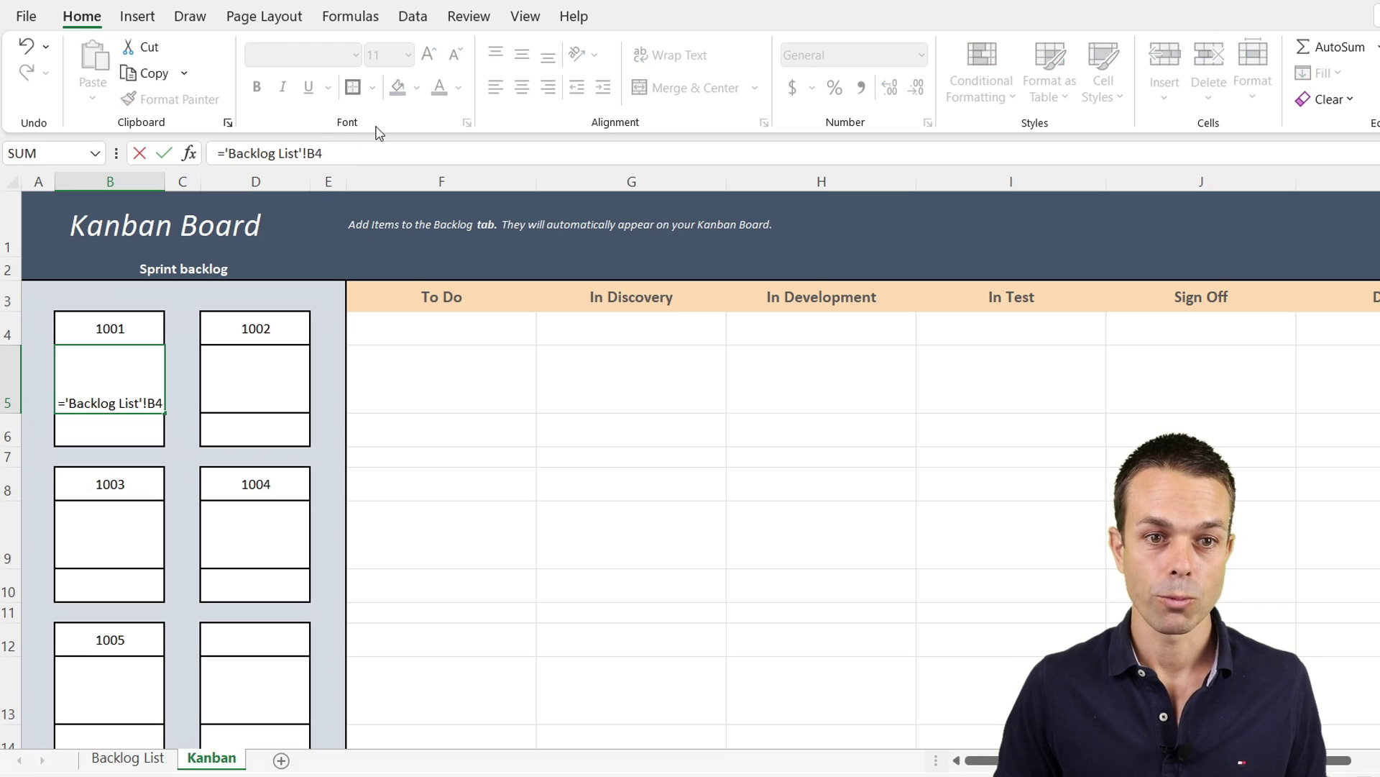
{"action": "type", "text": "C"}
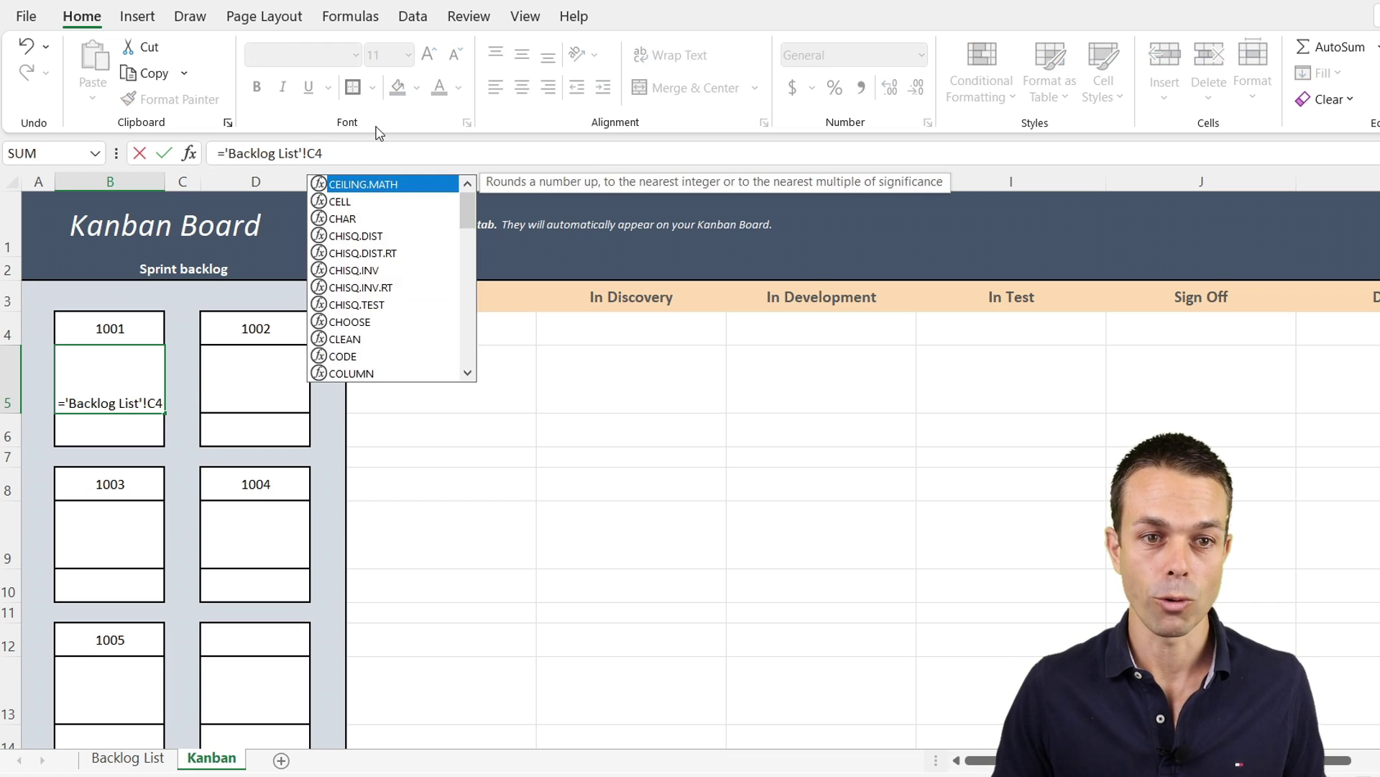
{"action": "key", "text": "Return"}
Examine the Task Title column on the Backlog List sheet as the source for the cards' middle cells.
{"action": "left_click", "coordinate": [128, 758]}
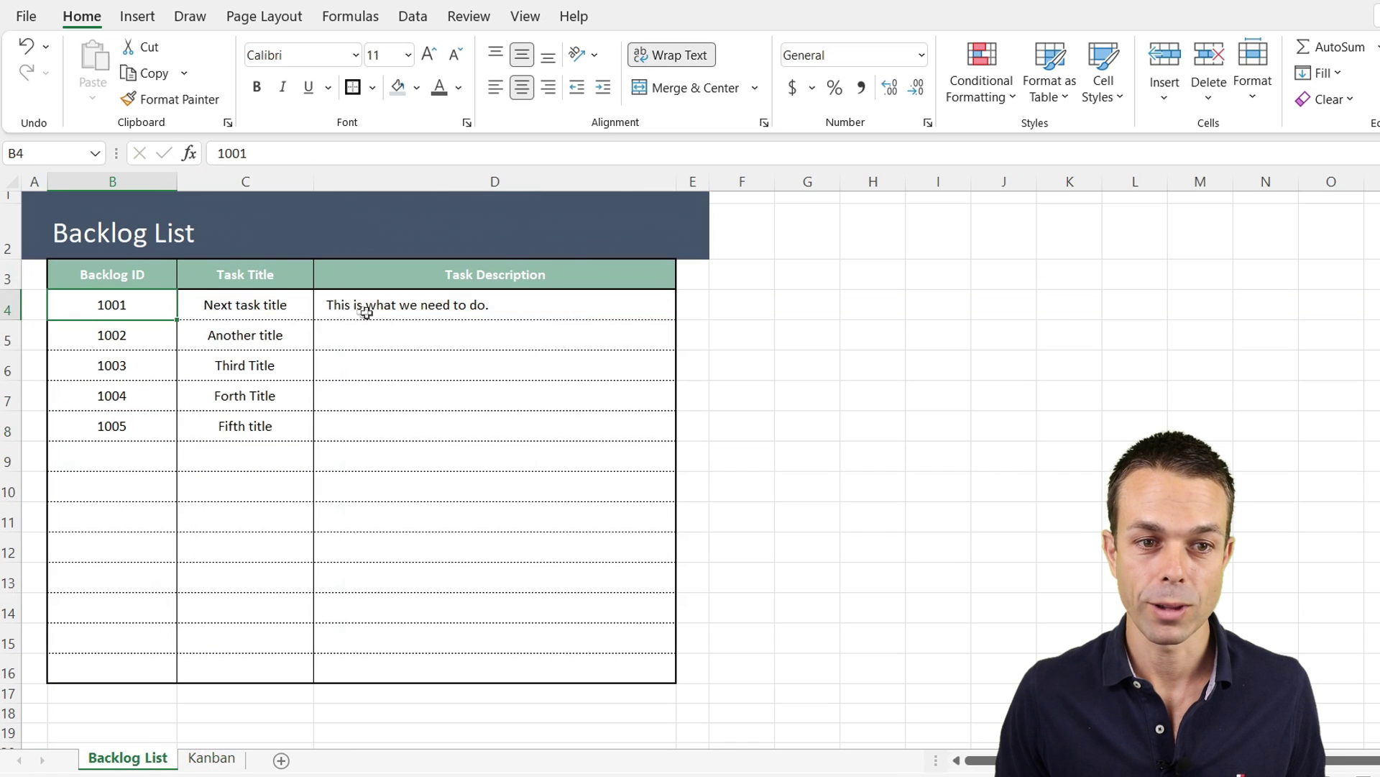
{"action": "left_click_drag", "start_coordinate": [245, 279], "coordinate": [248, 453]}
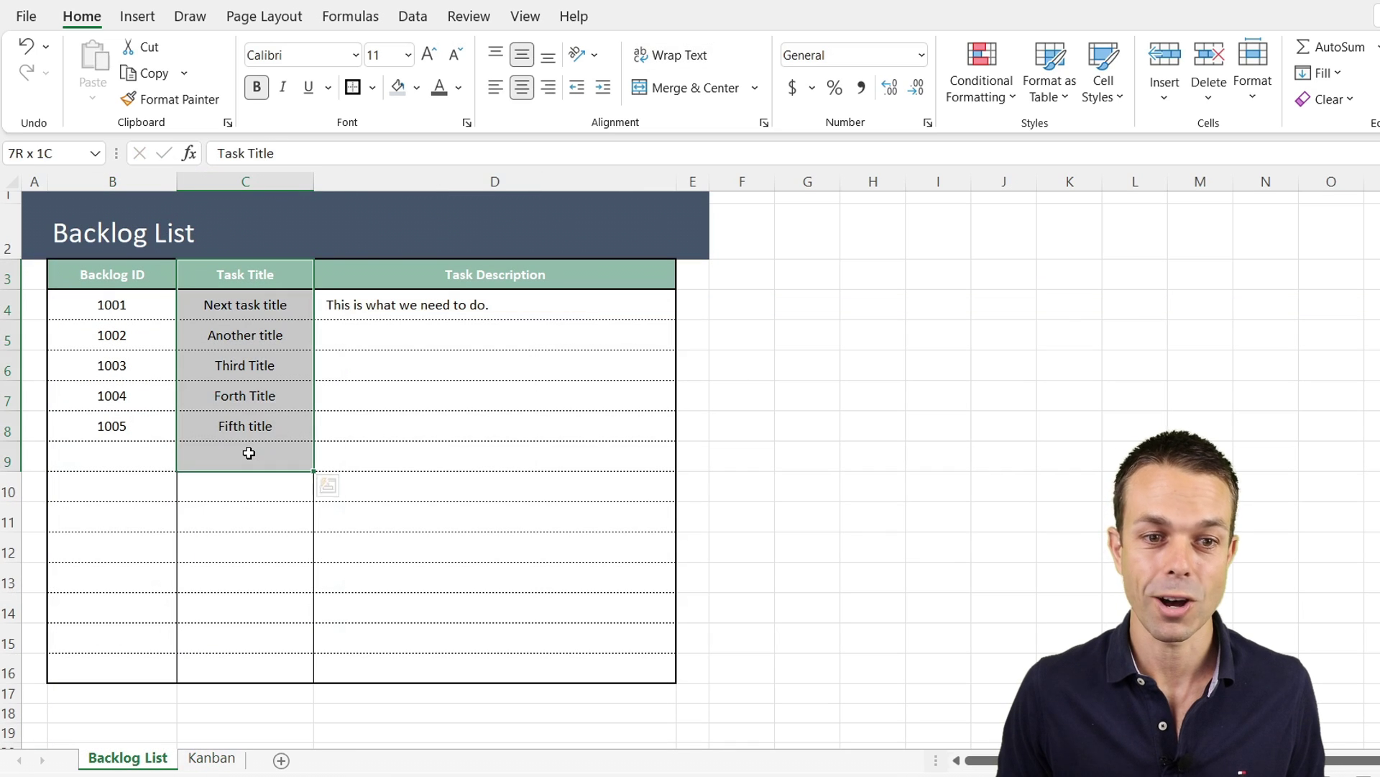
{"action": "left_click", "coordinate": [263, 312]}
{"action": "left_click", "coordinate": [263, 339]}
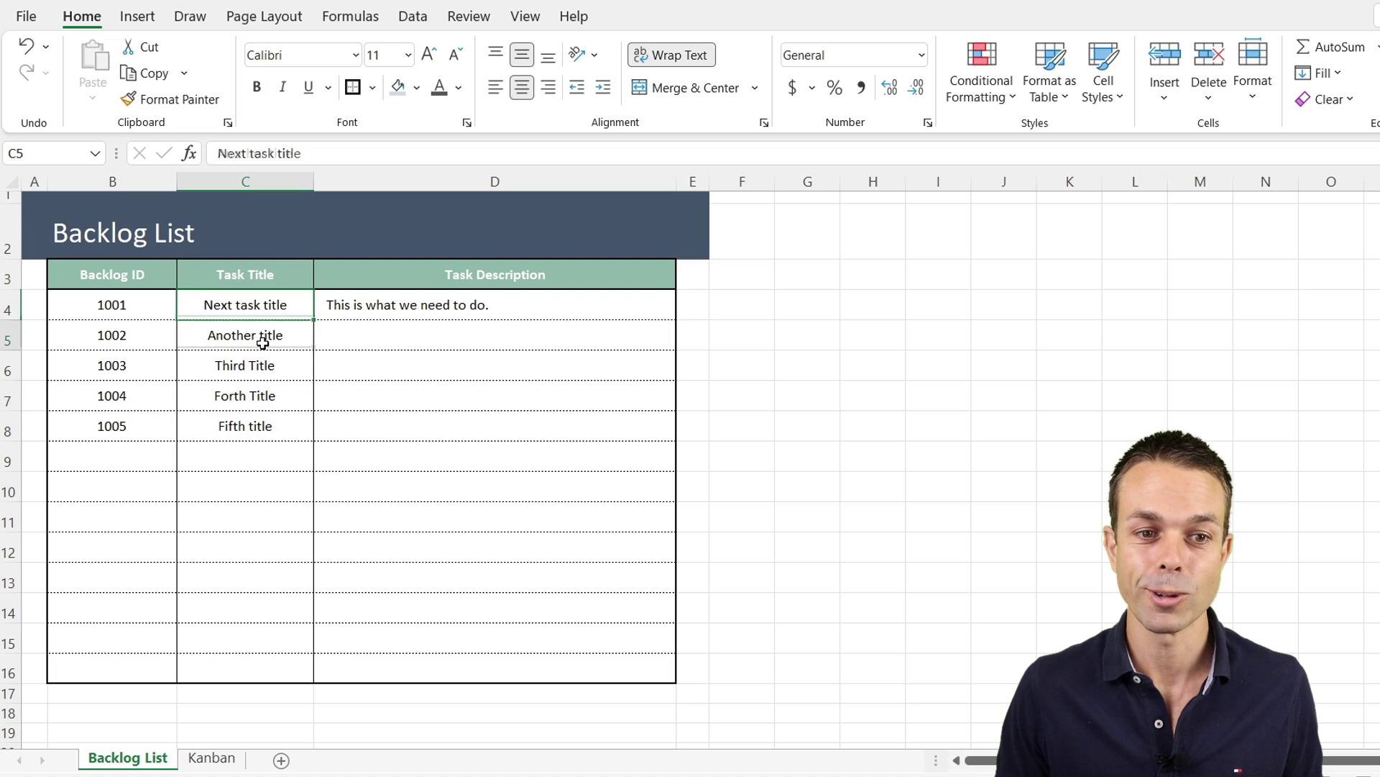
Copy the title link from B5 on the Kanban sheet into the second card's middle cell D5.
{"action": "left_click", "coordinate": [263, 371]}
{"action": "left_click", "coordinate": [261, 395]}
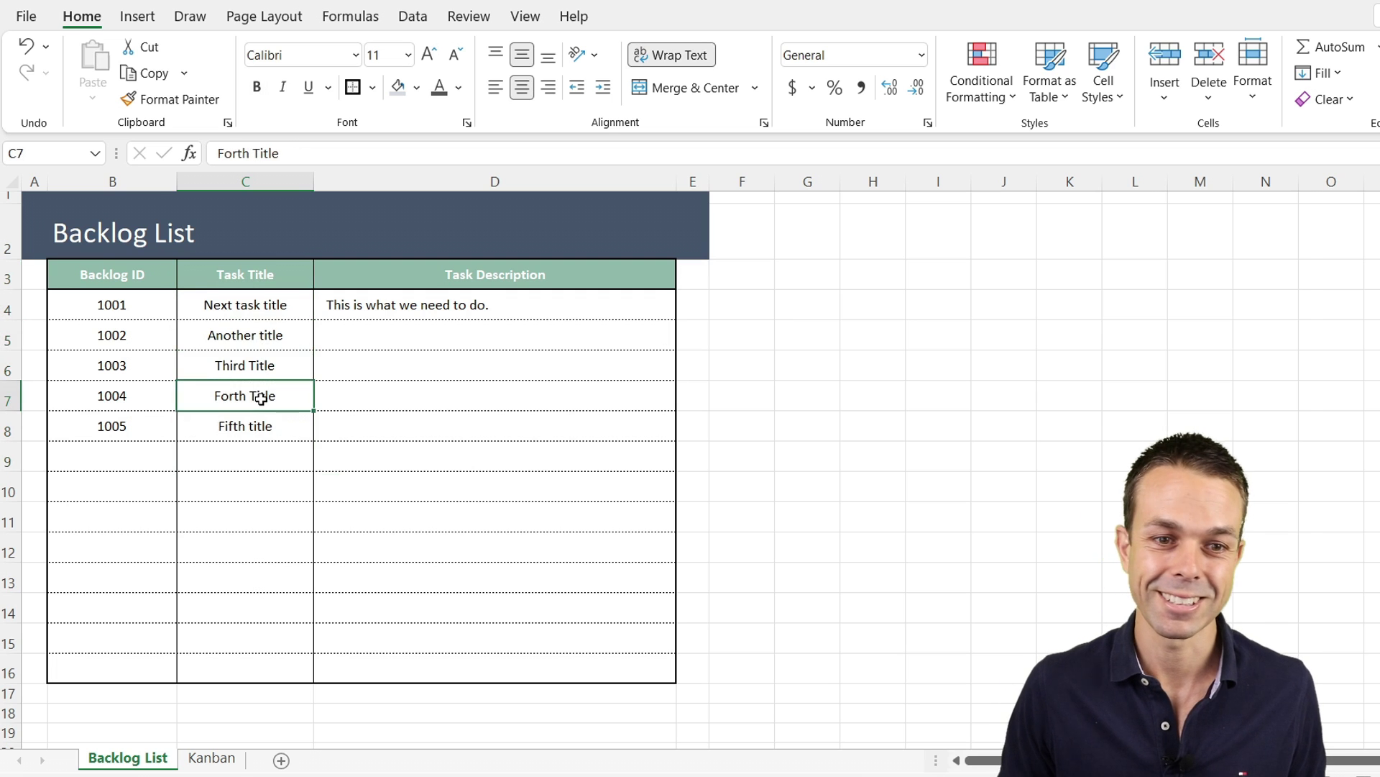
{"action": "key", "text": "ctrl+Page_Down"}
{"action": "key", "text": "ctrl+c"}
{"action": "left_click", "coordinate": [273, 373]}
{"action": "key", "text": "ctrl+v"}
{"action": "left_click", "coordinate": [137, 534]}
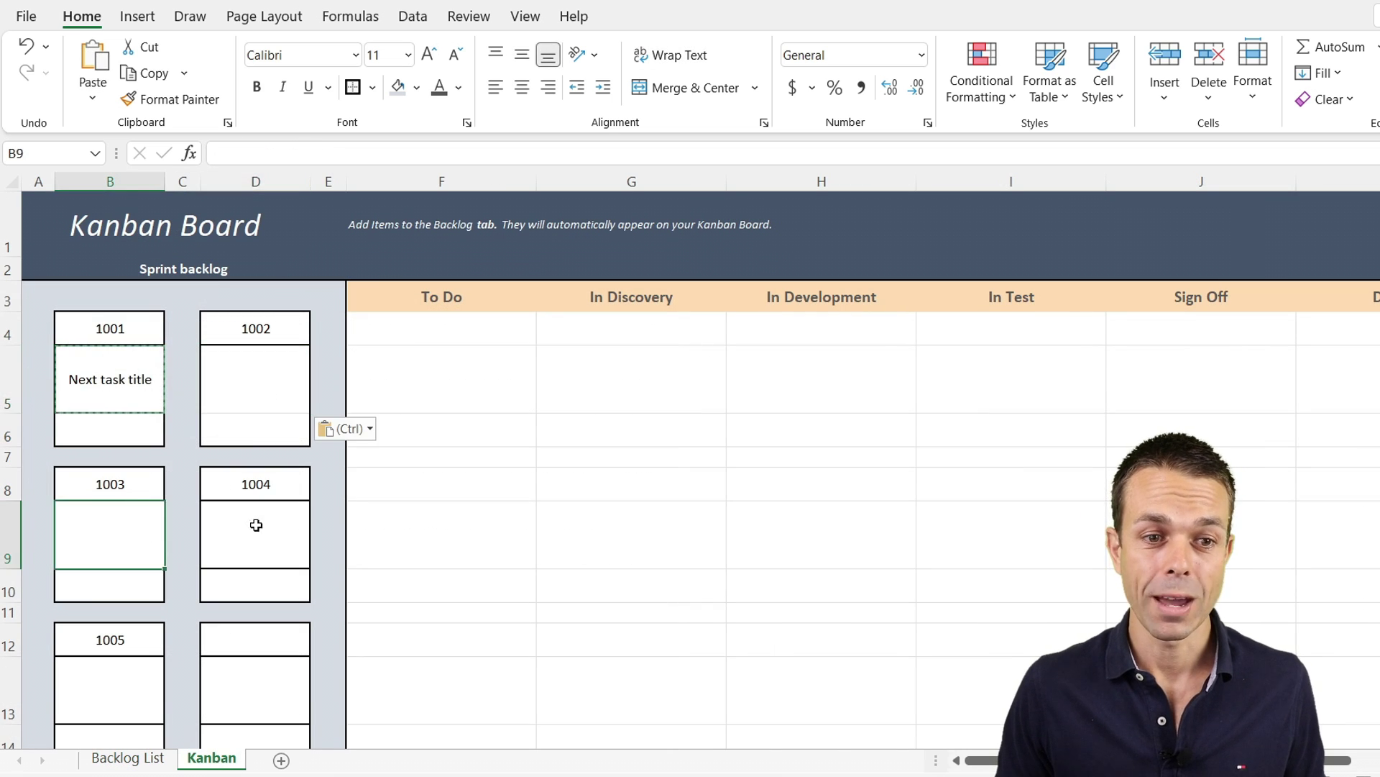
{"action": "key", "text": "Escape"}
Change the formula in the second card's middle cell D5 to ='Backlog List'!C5.
{"action": "left_click", "coordinate": [256, 429]}
{"action": "left_click", "coordinate": [108, 383]}
{"action": "left_click", "coordinate": [235, 370]}
{"action": "left_click", "coordinate": [325, 154]}
{"action": "key", "text": "BackSpace"}
{"action": "key", "text": "BackSpace"}
{"action": "type", "text": "C5"}
{"action": "key", "text": "Return"}
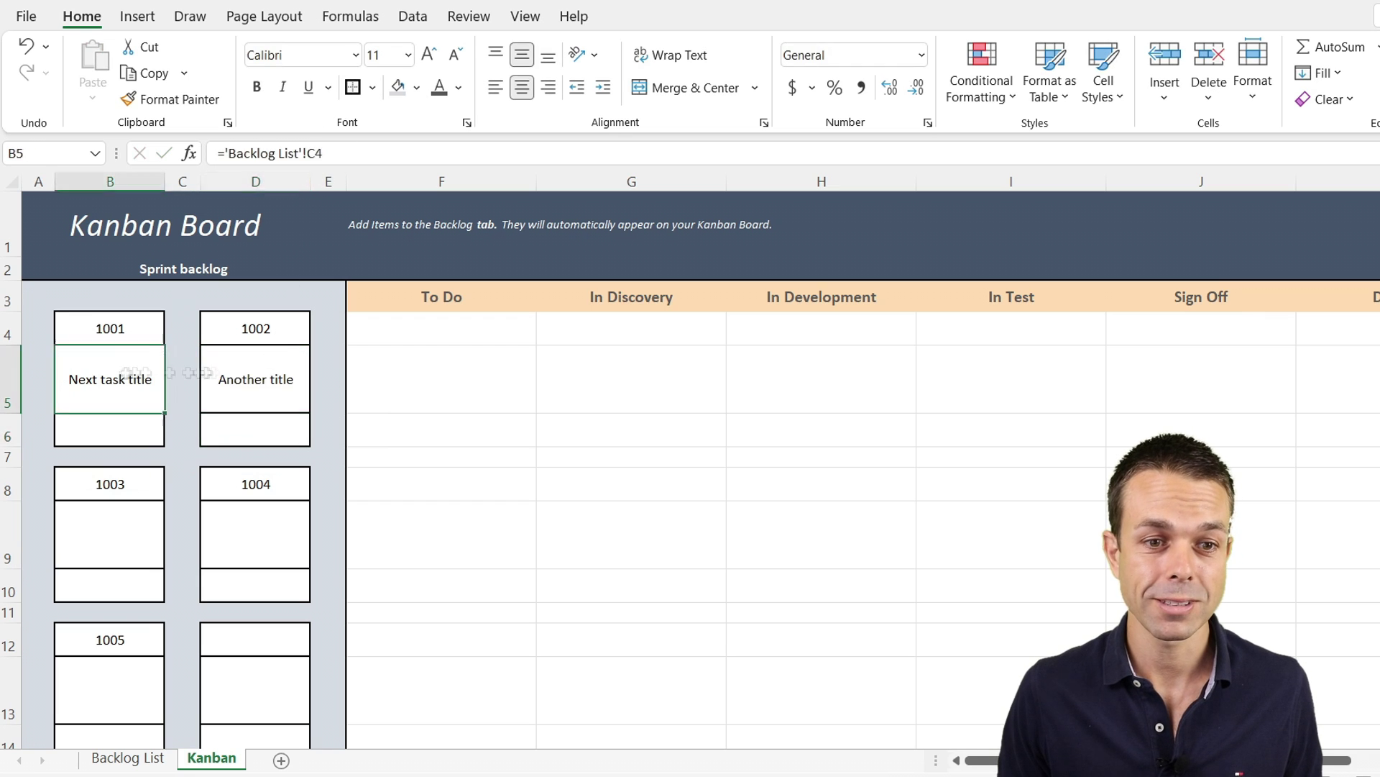
Fill the remaining cards' middle cells from row 9 down with title links copied from B5:D5, and check the first two cards' links.
{"action": "left_click_drag", "start_coordinate": [129, 376], "coordinate": [248, 378]}
{"action": "key", "text": "ctrl+c"}
{"action": "left_click", "coordinate": [136, 531]}
{"action": "key", "text": "ctrl+v"}
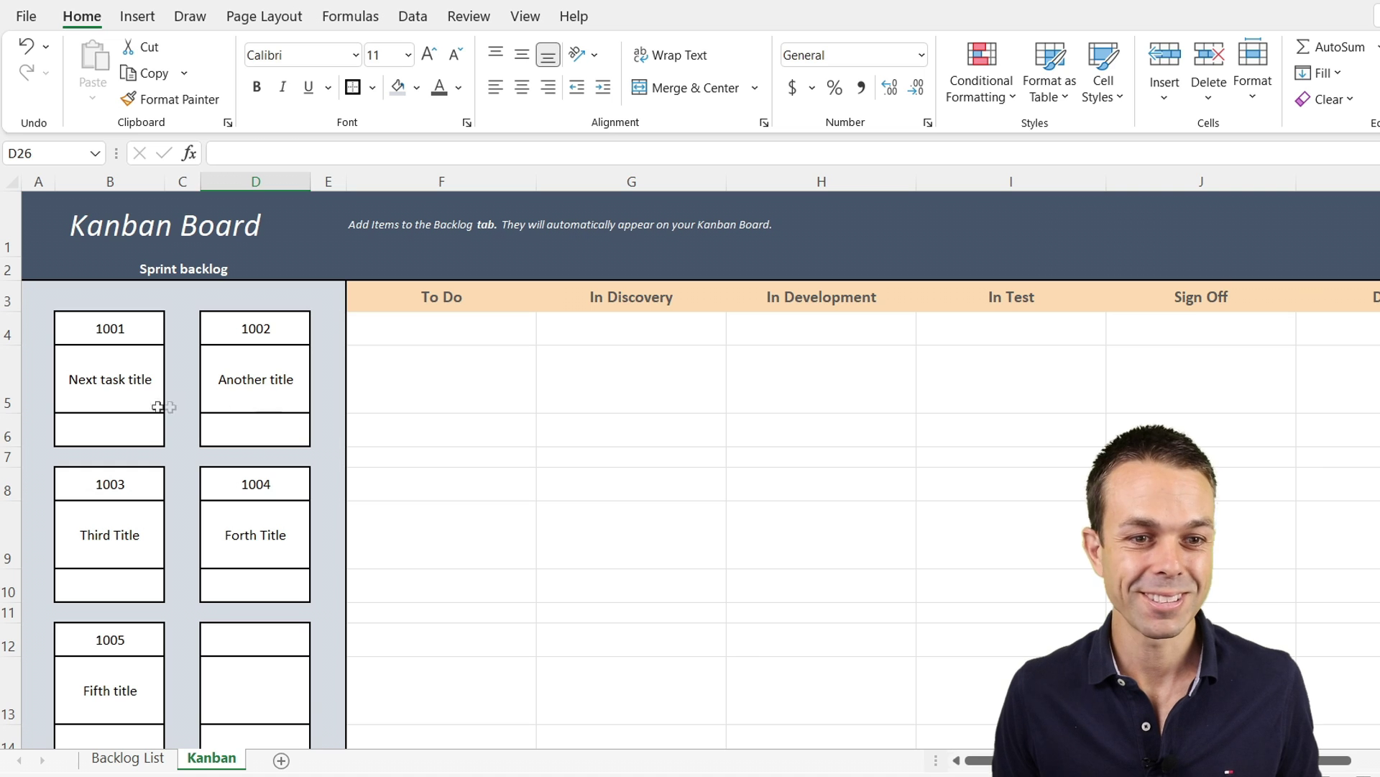
{"action": "left_click", "coordinate": [140, 372]}
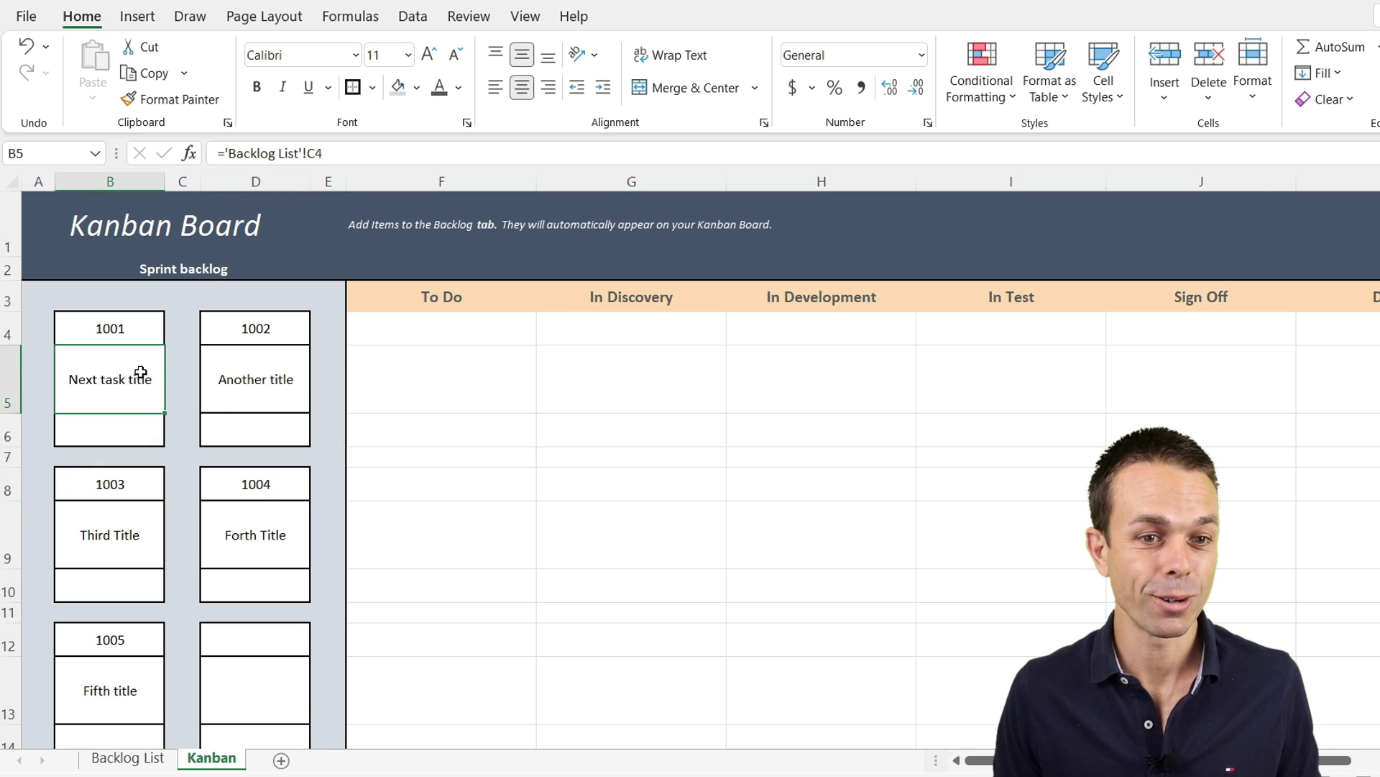
{"action": "left_click", "coordinate": [134, 334]}
{"action": "left_click", "coordinate": [114, 379]}
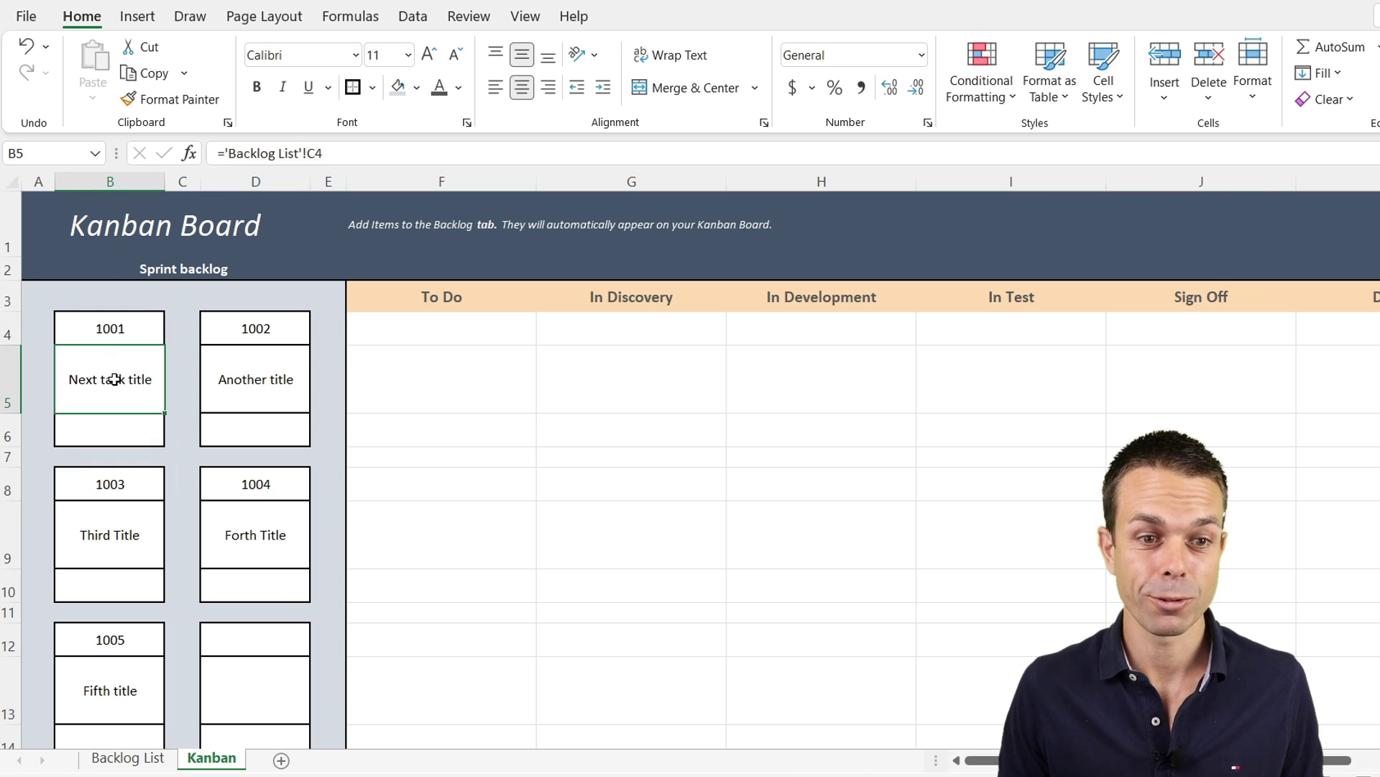
{"action": "left_click", "coordinate": [242, 390]}
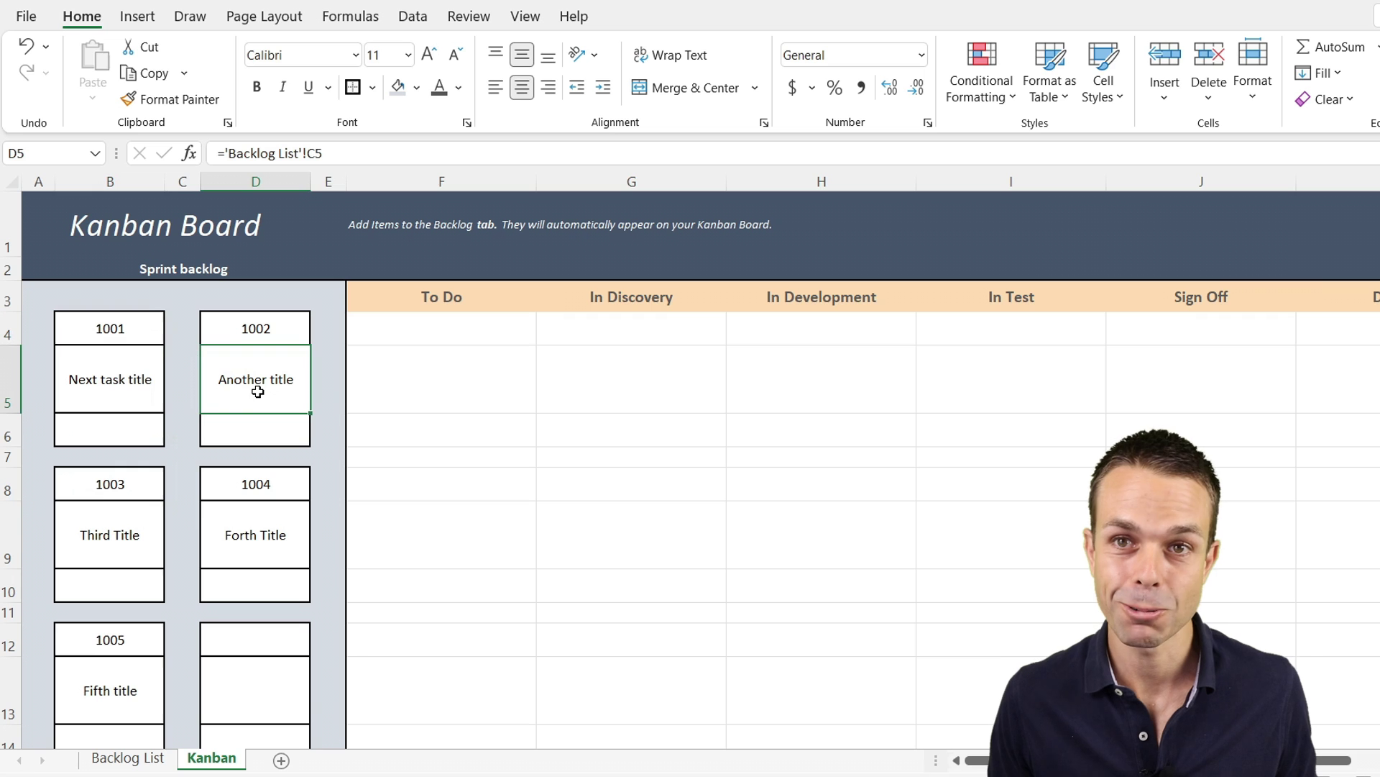
Enter "Assignee:" in the first card's bottom cell B6, aligned vertically to the middle at font size 8.
{"action": "double_click", "coordinate": [118, 428]}
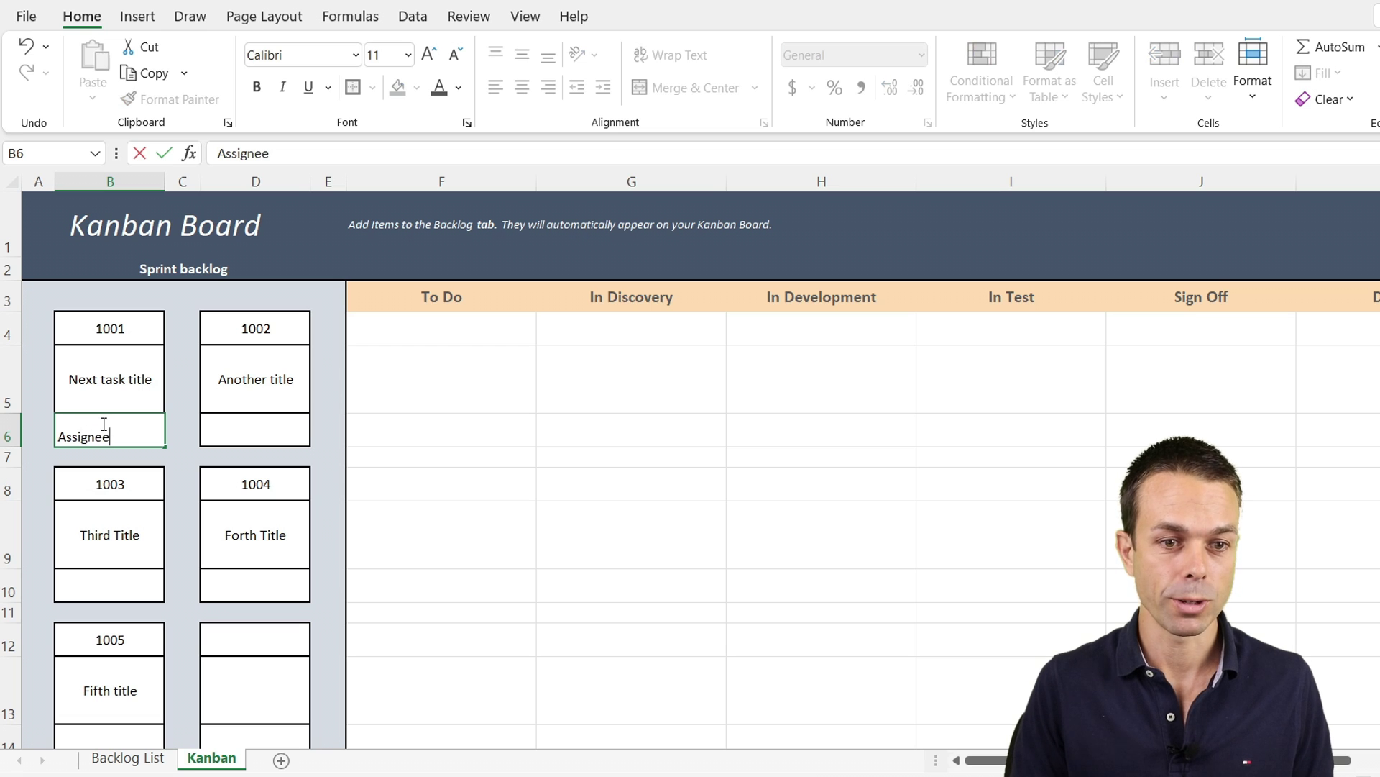
{"action": "key", "text": "Return"}
{"action": "left_click", "coordinate": [102, 429]}
{"action": "left_click", "coordinate": [521, 54]}
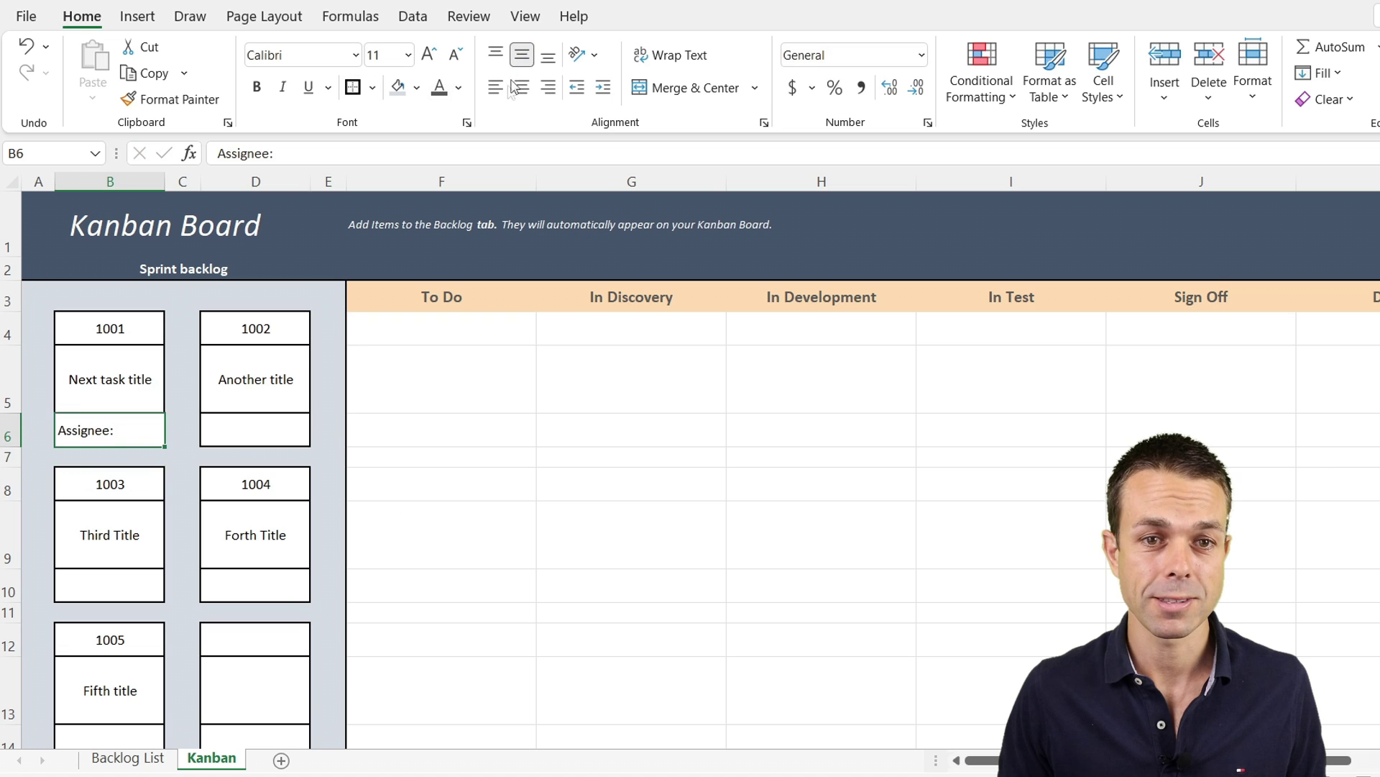
{"action": "left_click", "coordinate": [451, 55]}
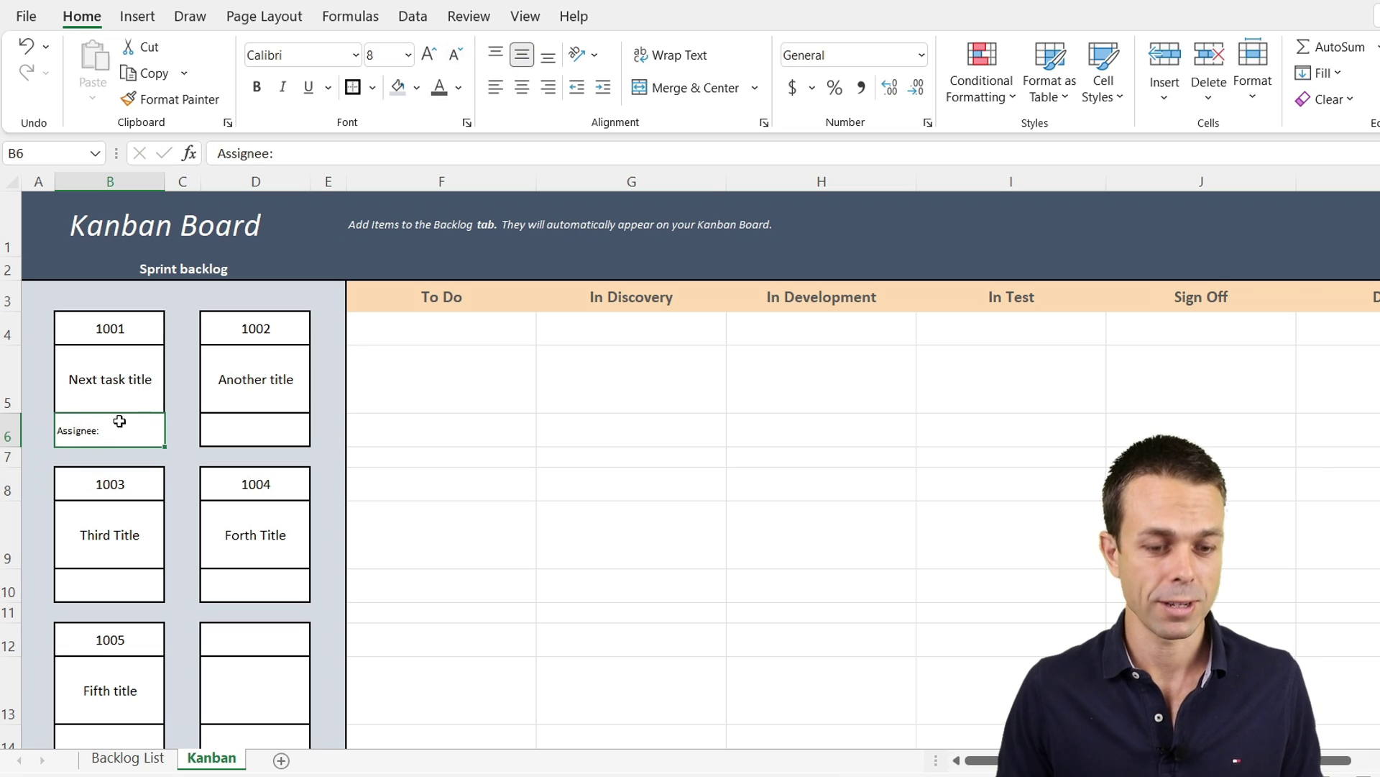
Copy the Assignee: label from B6 into the bottom cells D6, B10 and D10 of the next three cards.
{"action": "key", "text": "ctrl+c"}
{"action": "left_click", "coordinate": [249, 429]}
{"action": "key", "text": "ctrl+v"}
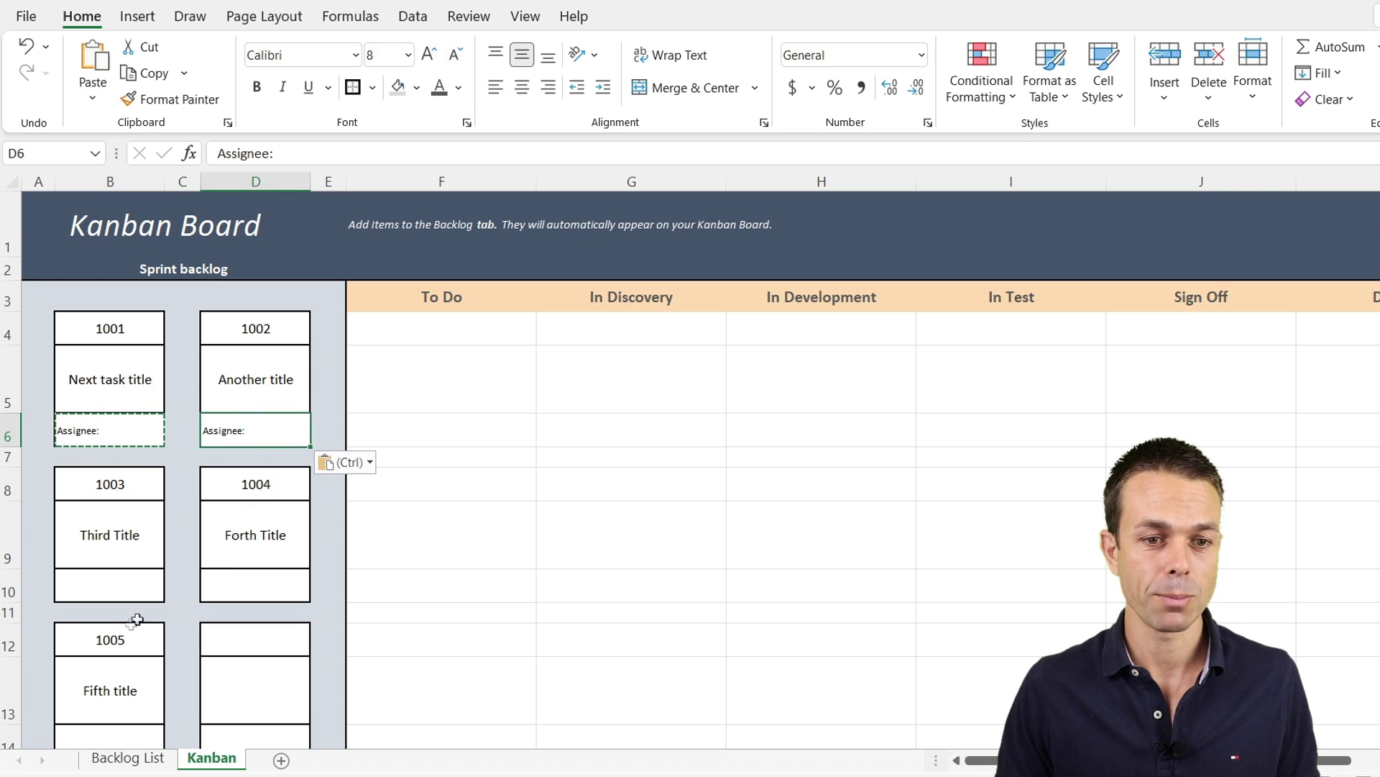
{"action": "left_click", "coordinate": [142, 579]}
{"action": "key", "text": "ctrl+v"}
{"action": "left_click", "coordinate": [225, 579]}
{"action": "key", "text": "ctrl+v"}
Paste the Assignee: label into the bottom cells of the remaining backlog cards, from row 14 down.
{"action": "scroll", "coordinate": [135, 539], "scroll_direction": "down", "scroll_amount": 2}
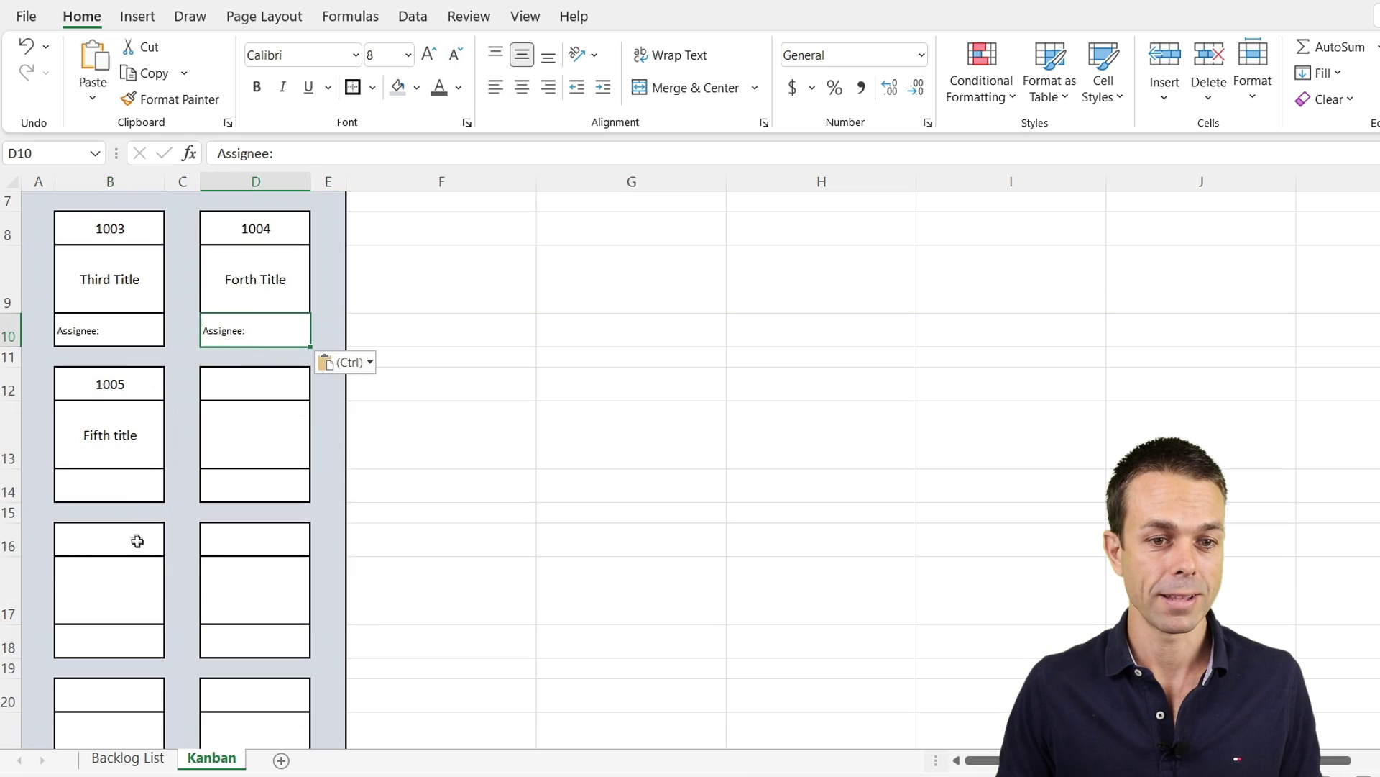
{"action": "left_click", "coordinate": [126, 491]}
{"action": "key", "text": "ctrl+v"}
{"action": "left_click", "coordinate": [267, 485]}
{"action": "key", "text": "ctrl+v"}
{"action": "left_click", "coordinate": [119, 638]}
{"action": "key", "text": "ctrl+v"}
{"action": "left_click", "coordinate": [243, 638]}
{"action": "key", "text": "ctrl+v"}
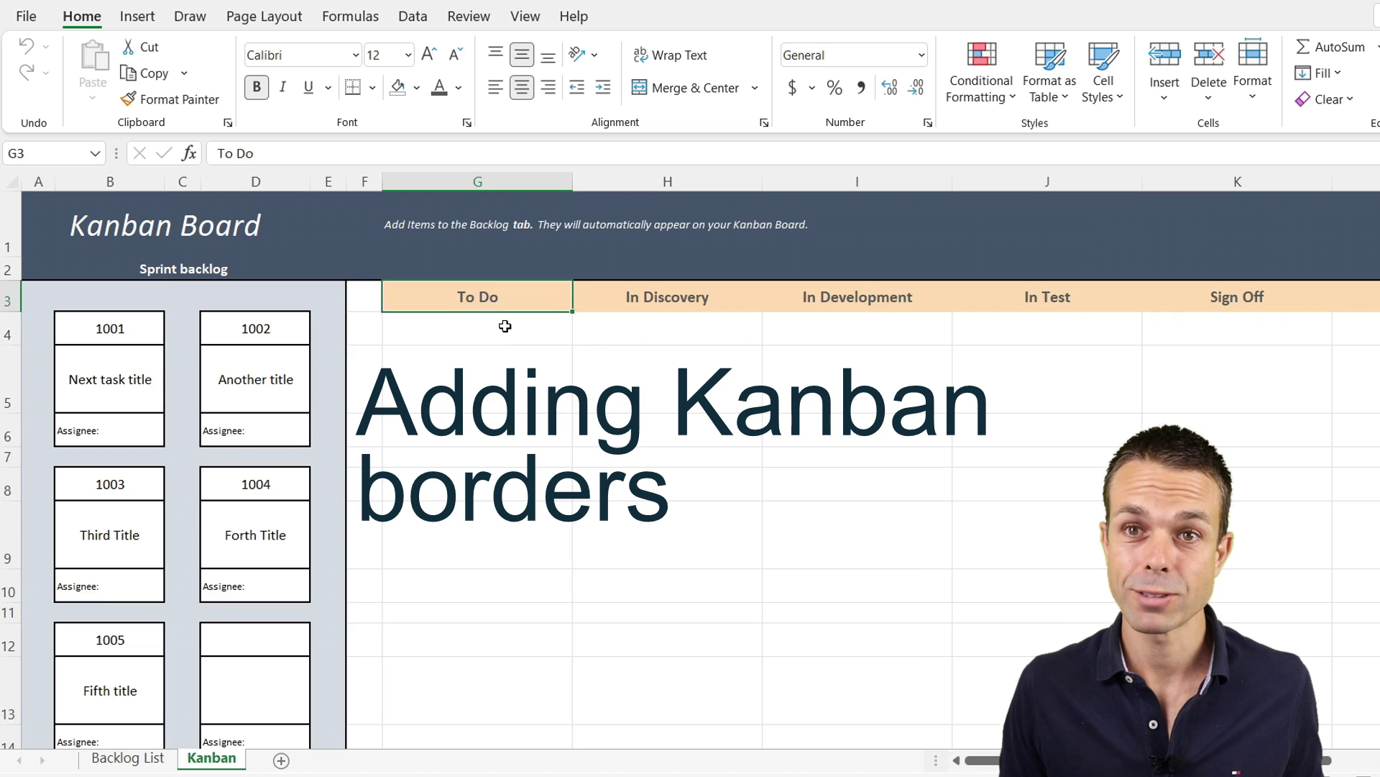
Apply Thick Outside Borders to the whole board area, from the To Do header G3 to the Done column at row 24.
{"action": "scroll", "coordinate": [506, 326], "scroll_direction": "down", "scroll_amount": 3}
{"action": "scroll", "coordinate": [513, 438], "scroll_direction": "down", "scroll_amount": 1}
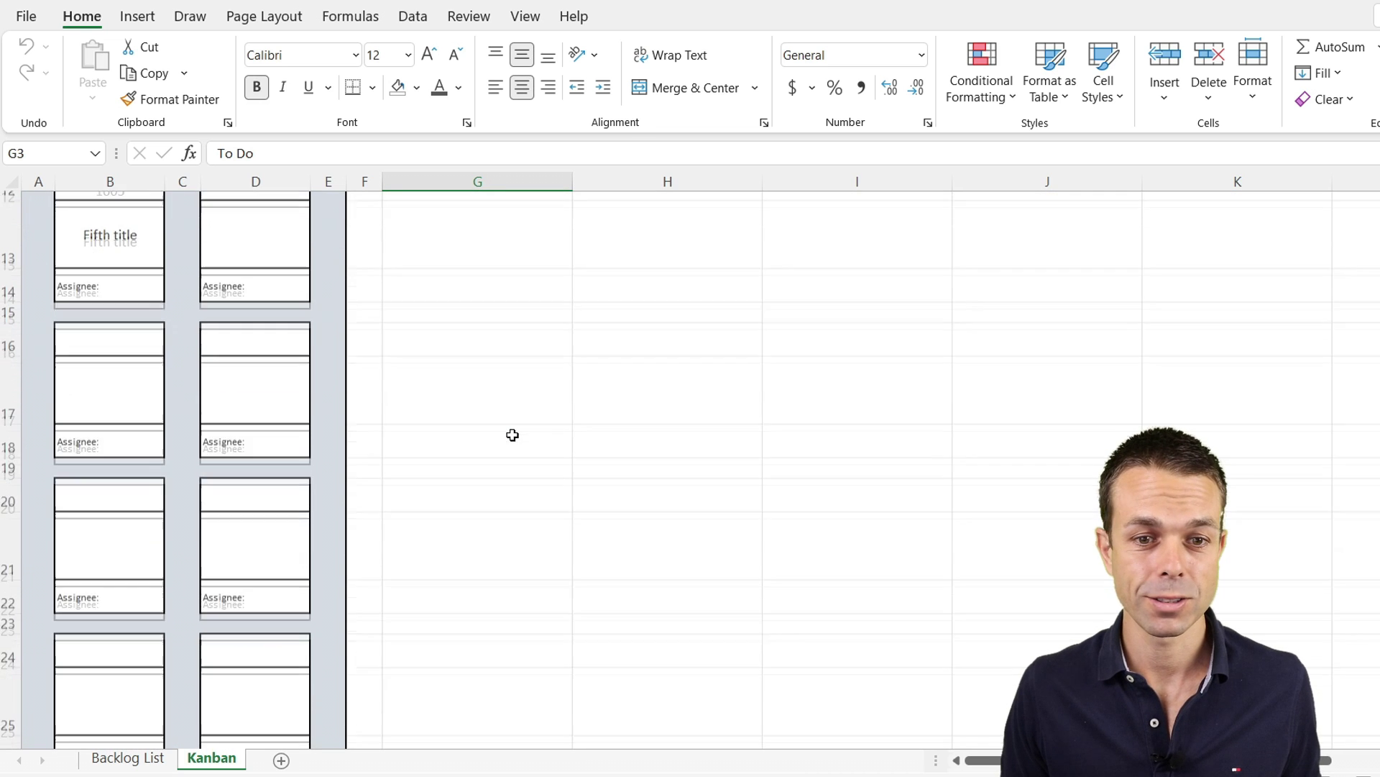
{"action": "scroll", "coordinate": [518, 452], "scroll_direction": "up", "scroll_amount": 5}
{"action": "left_click", "coordinate": [1356, 691], "text": "shift"}
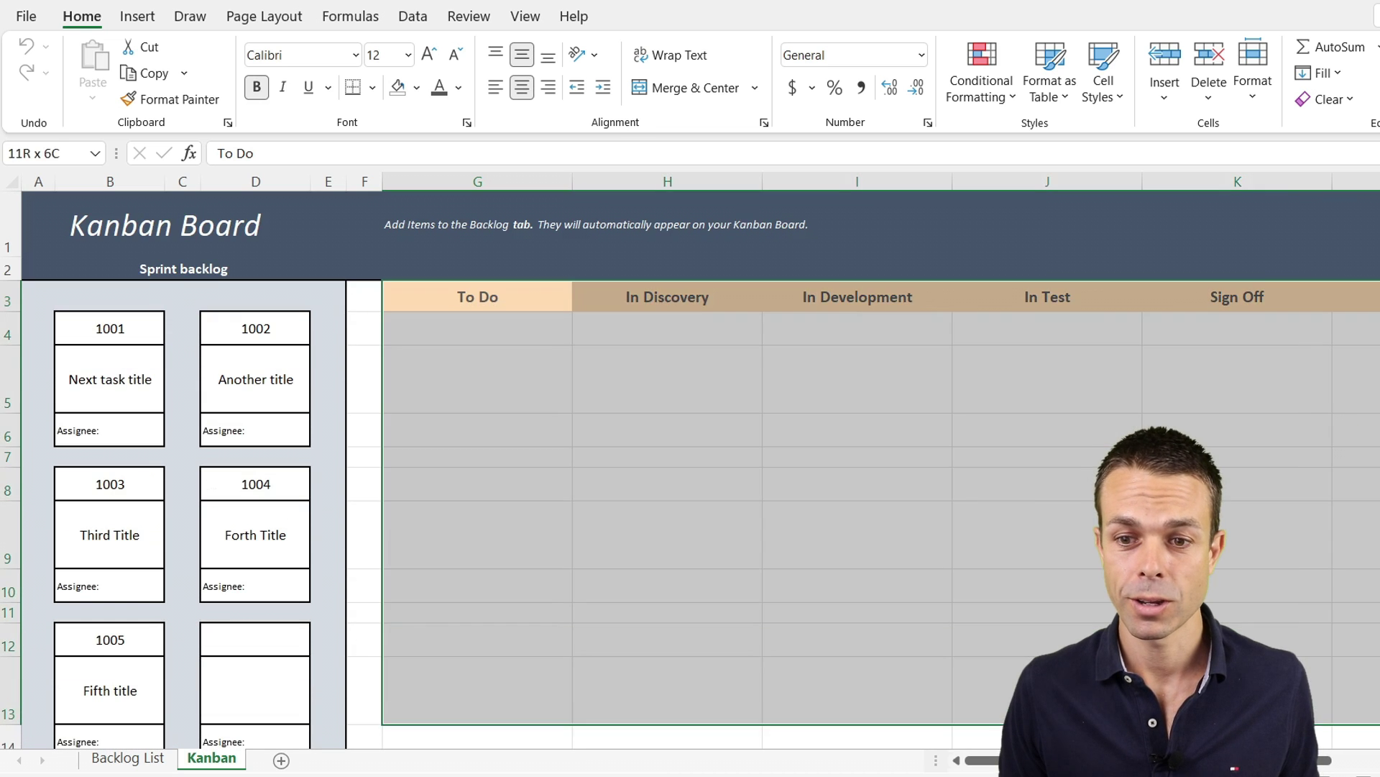
{"action": "scroll", "coordinate": [1355, 690], "scroll_direction": "down", "scroll_amount": 3}
{"action": "left_click", "coordinate": [1355, 727], "text": "shift"}
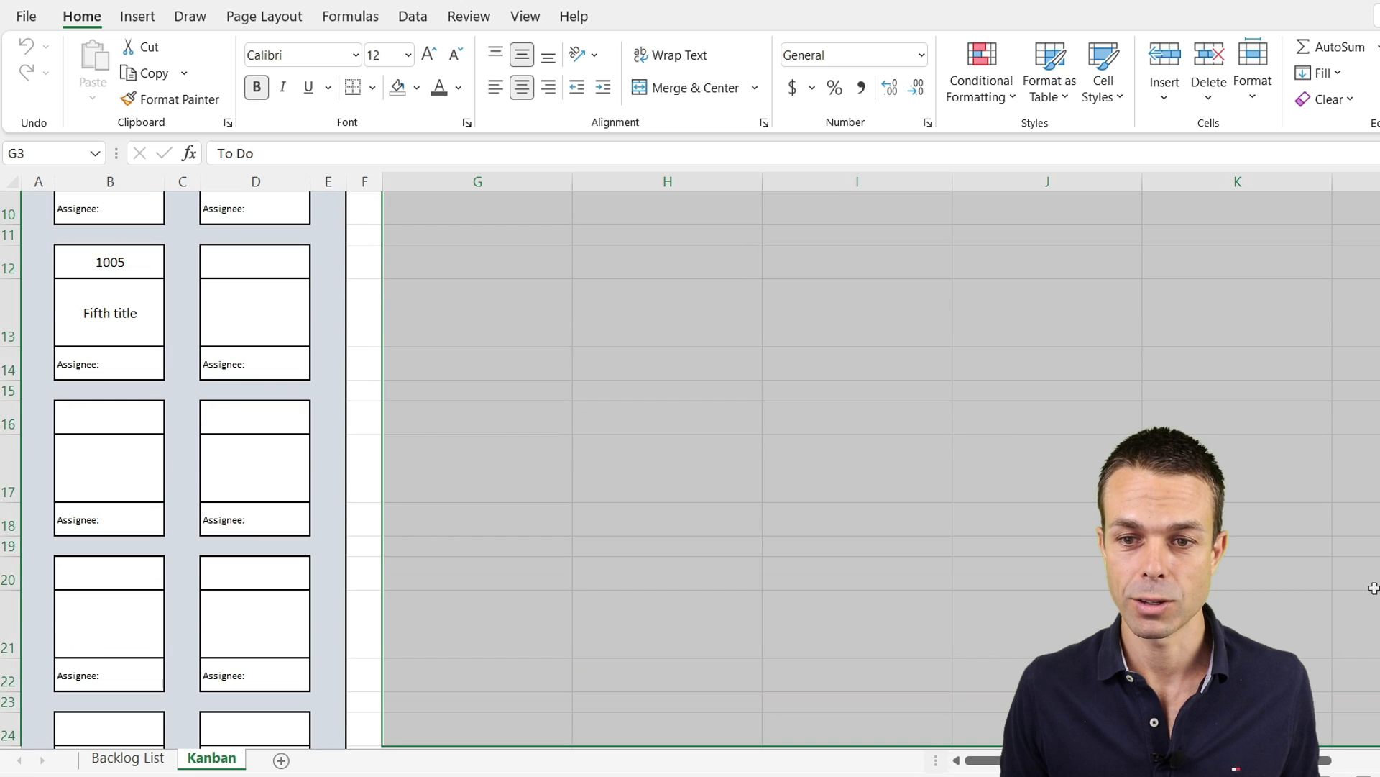
{"action": "scroll", "coordinate": [1369, 579], "scroll_direction": "up", "scroll_amount": 3}
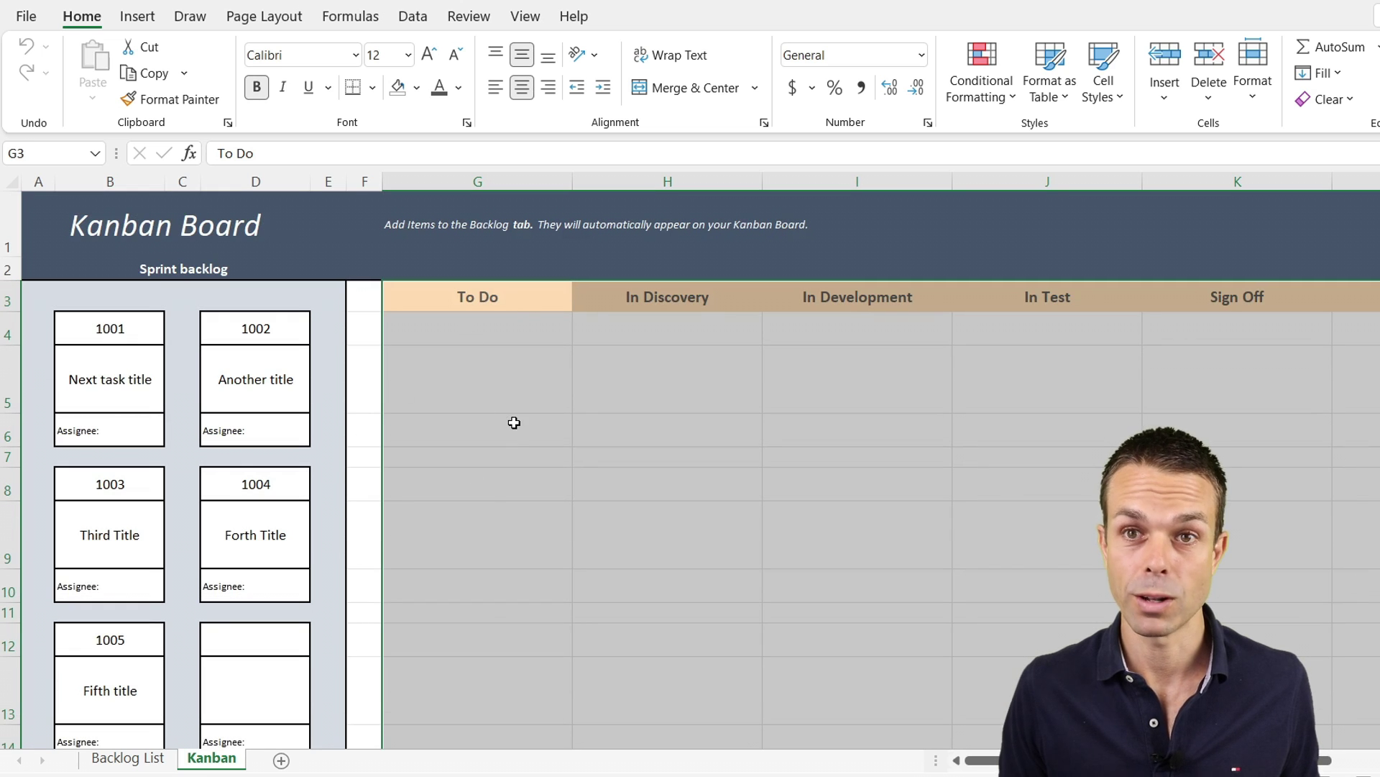
{"action": "scroll", "coordinate": [709, 438], "scroll_direction": "down", "scroll_amount": 1}
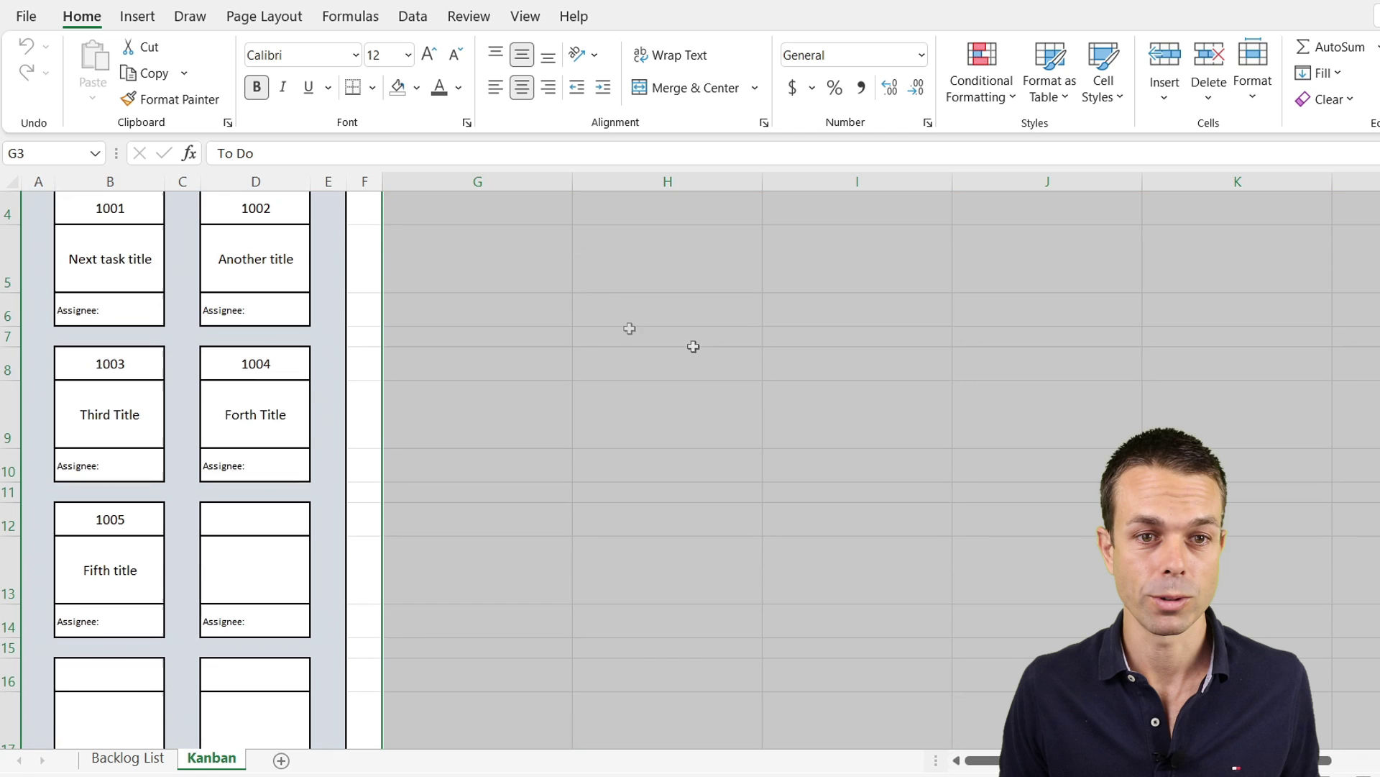
{"action": "left_click", "coordinate": [372, 87]}
{"action": "left_click", "coordinate": [413, 355]}
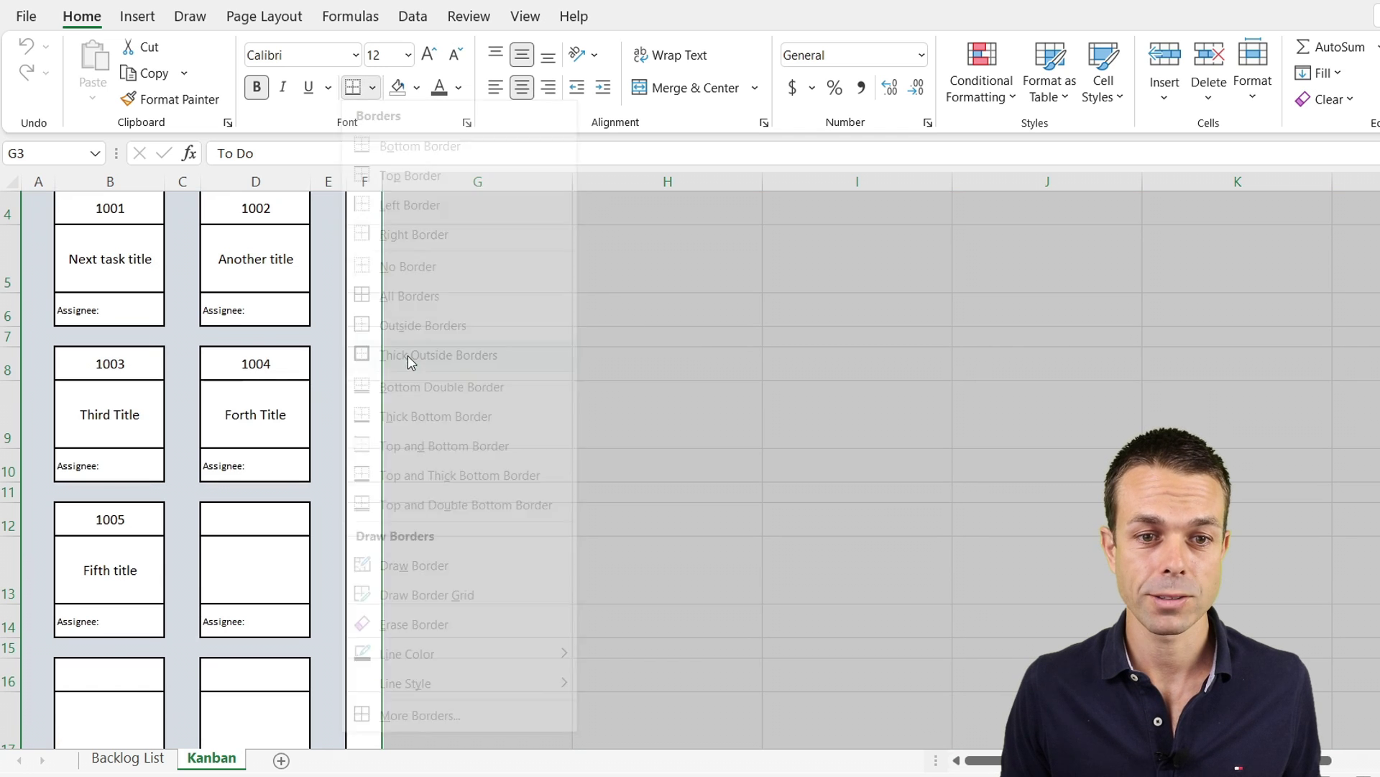
Put a thick outside border around the header row from To Do to Done, G3:L3.
{"action": "scroll", "coordinate": [432, 345], "scroll_direction": "up", "scroll_amount": 1}
{"action": "left_click", "coordinate": [523, 299]}
{"action": "left_click_drag", "start_coordinate": [522, 299], "coordinate": [1315, 298]}
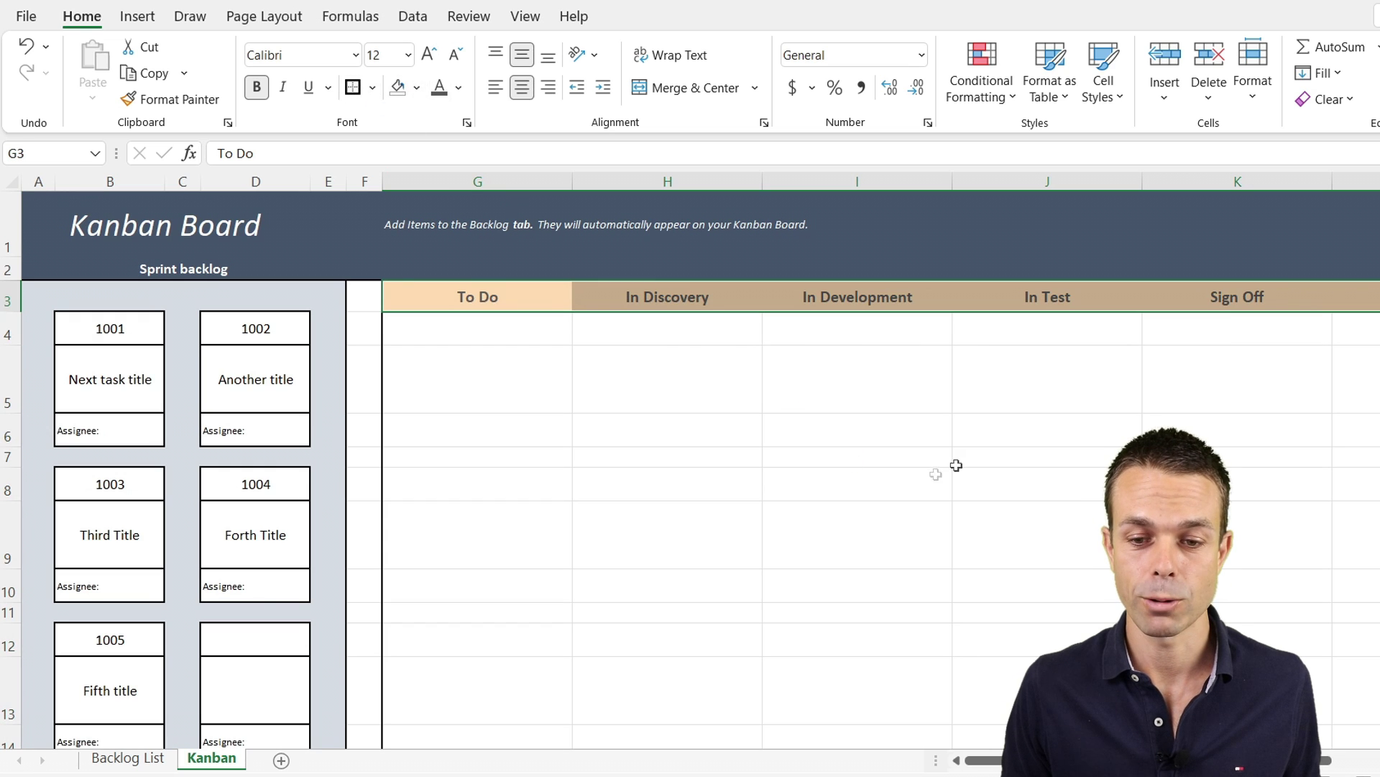
{"action": "scroll", "coordinate": [1301, 334], "scroll_direction": "right", "scroll_amount": 3}
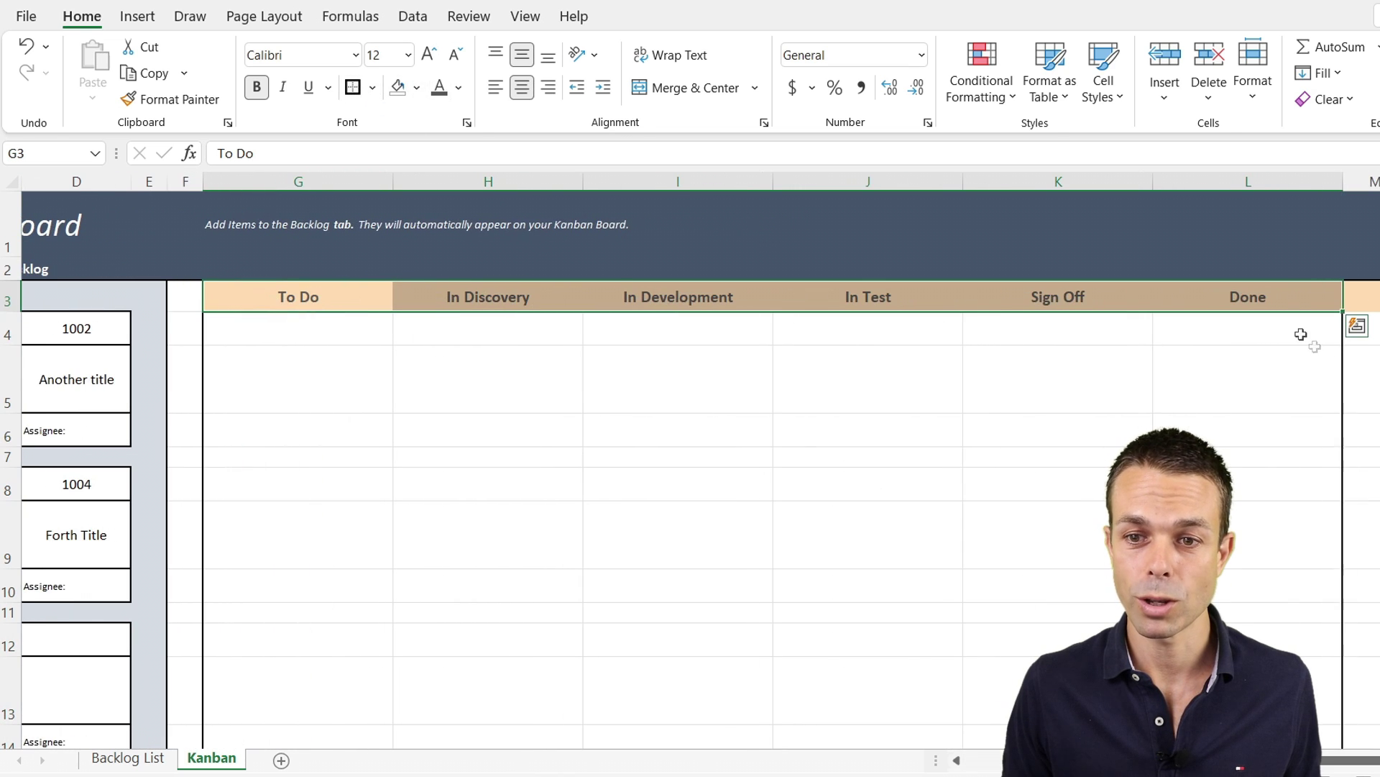
{"action": "left_click", "coordinate": [1367, 331]}
{"action": "left_click", "coordinate": [1357, 296]}
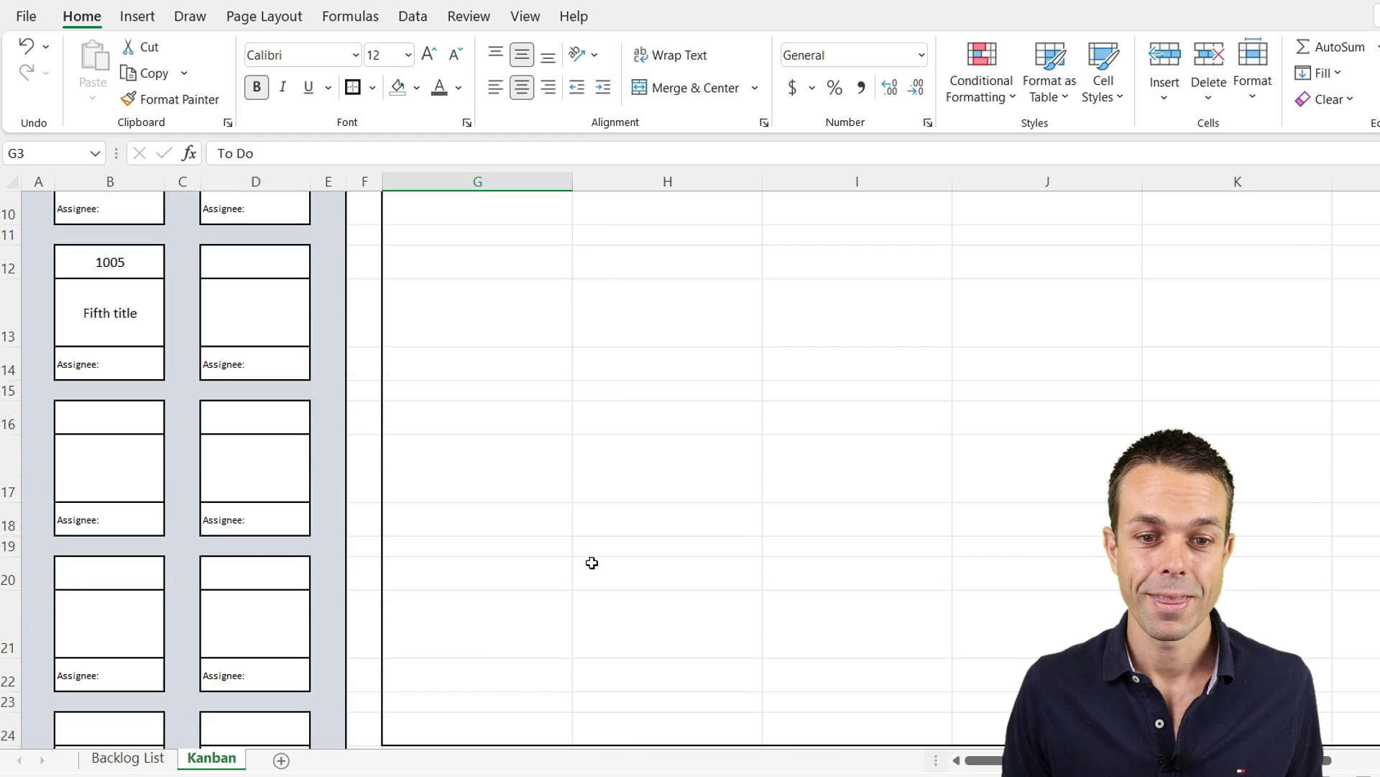
Put thick outside borders around the To Do column and the In Discovery column, from row 3 to row 24.
{"action": "left_click", "coordinate": [510, 720], "text": "shift"}
{"action": "left_click", "coordinate": [352, 87]}
{"action": "scroll", "coordinate": [712, 288], "scroll_direction": "up", "scroll_amount": 3}
{"action": "left_click", "coordinate": [707, 303]}
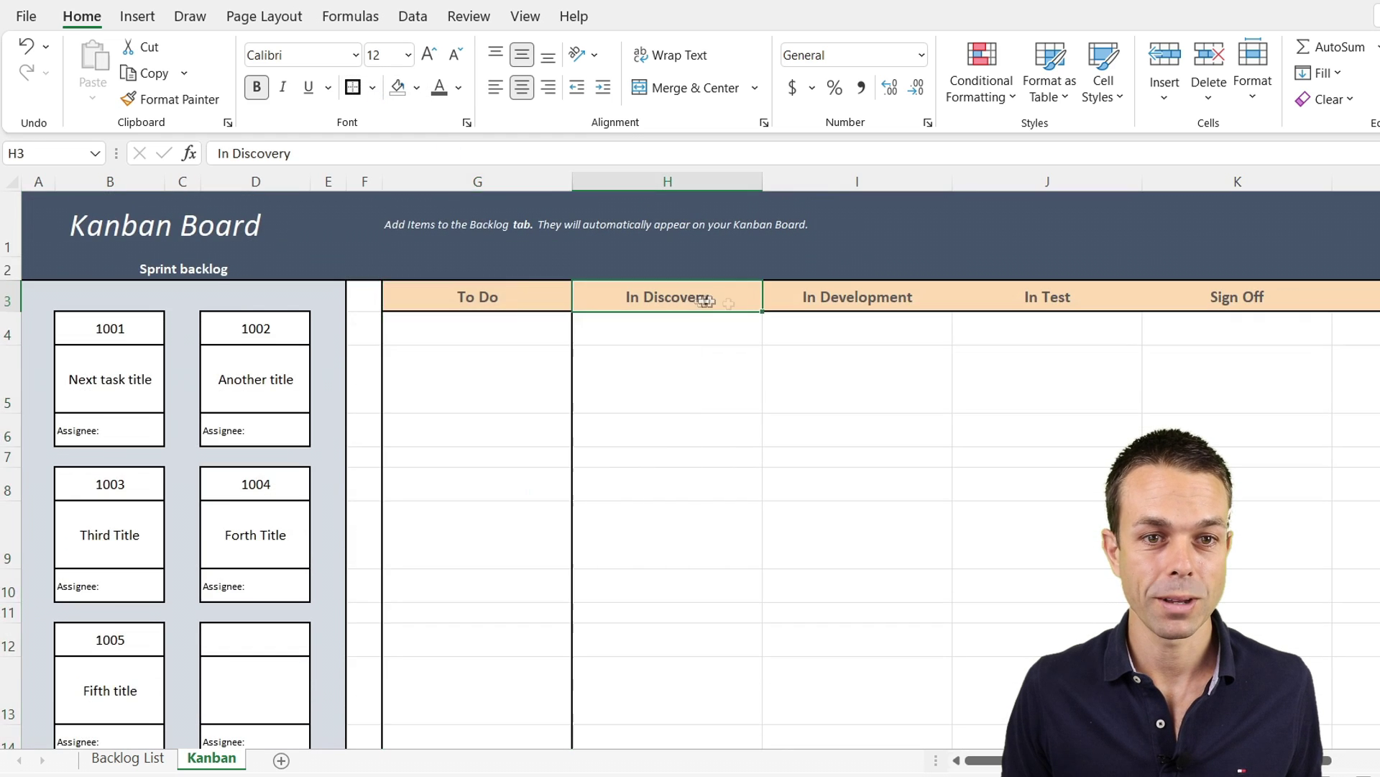
{"action": "scroll", "coordinate": [701, 360], "scroll_direction": "down", "scroll_amount": 3}
{"action": "left_click", "coordinate": [670, 737], "text": "shift"}
{"action": "left_click", "coordinate": [353, 87]}
{"action": "scroll", "coordinate": [855, 302], "scroll_direction": "up", "scroll_amount": 3}
Add thick inside vertical borders between the columns from In Development to Done, using the detailed border settings.
{"action": "left_click", "coordinate": [856, 297]}
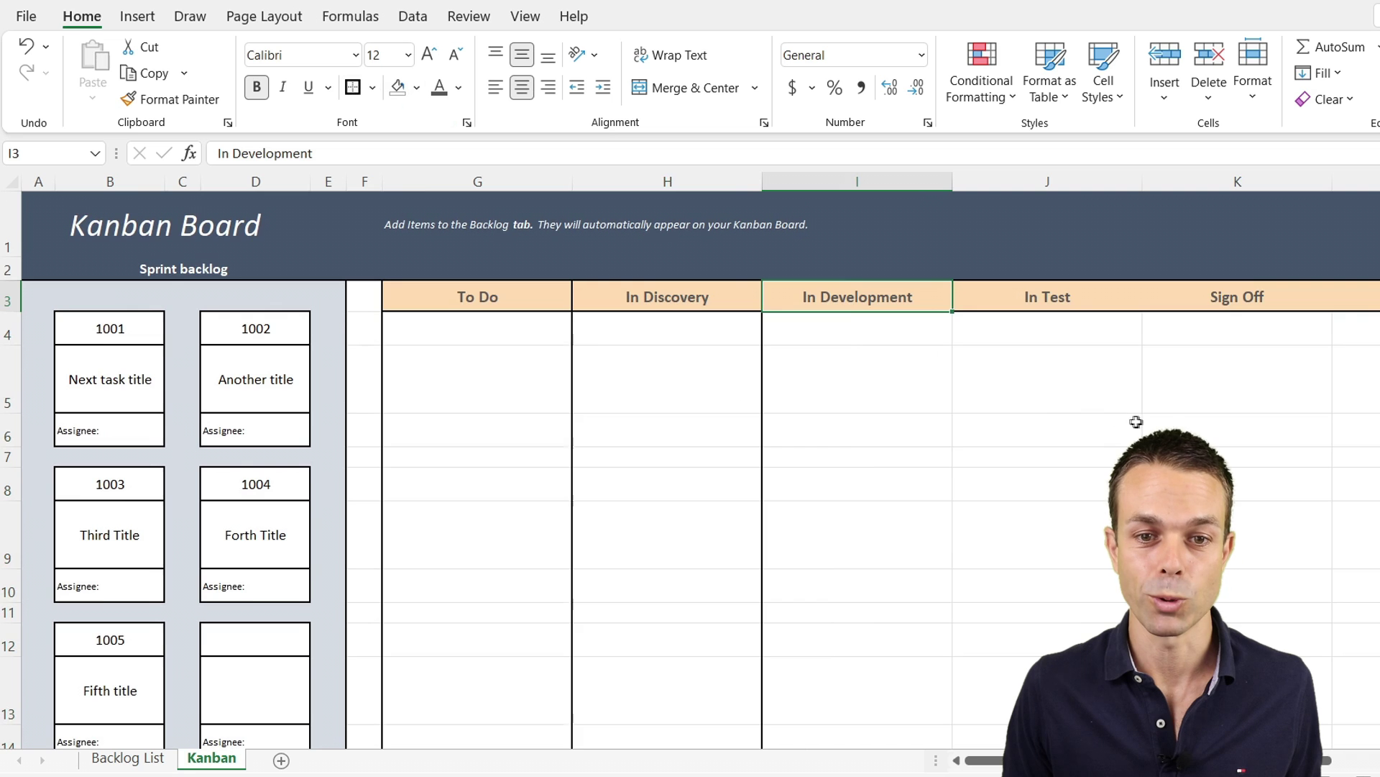
{"action": "scroll", "coordinate": [1217, 392], "scroll_direction": "down", "scroll_amount": 4}
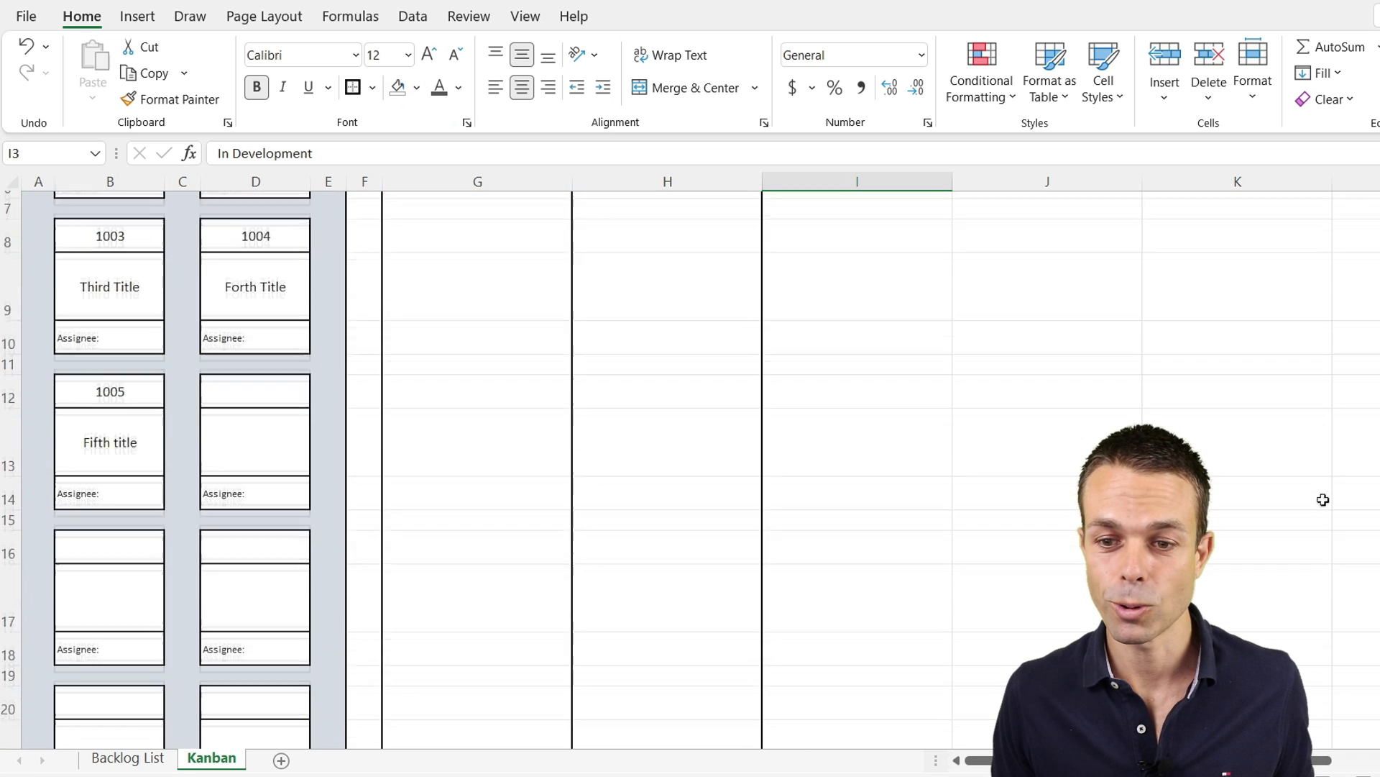
{"action": "left_click", "coordinate": [1269, 639], "text": "shift"}
{"action": "scroll", "coordinate": [1275, 514], "scroll_direction": "up", "scroll_amount": 4}
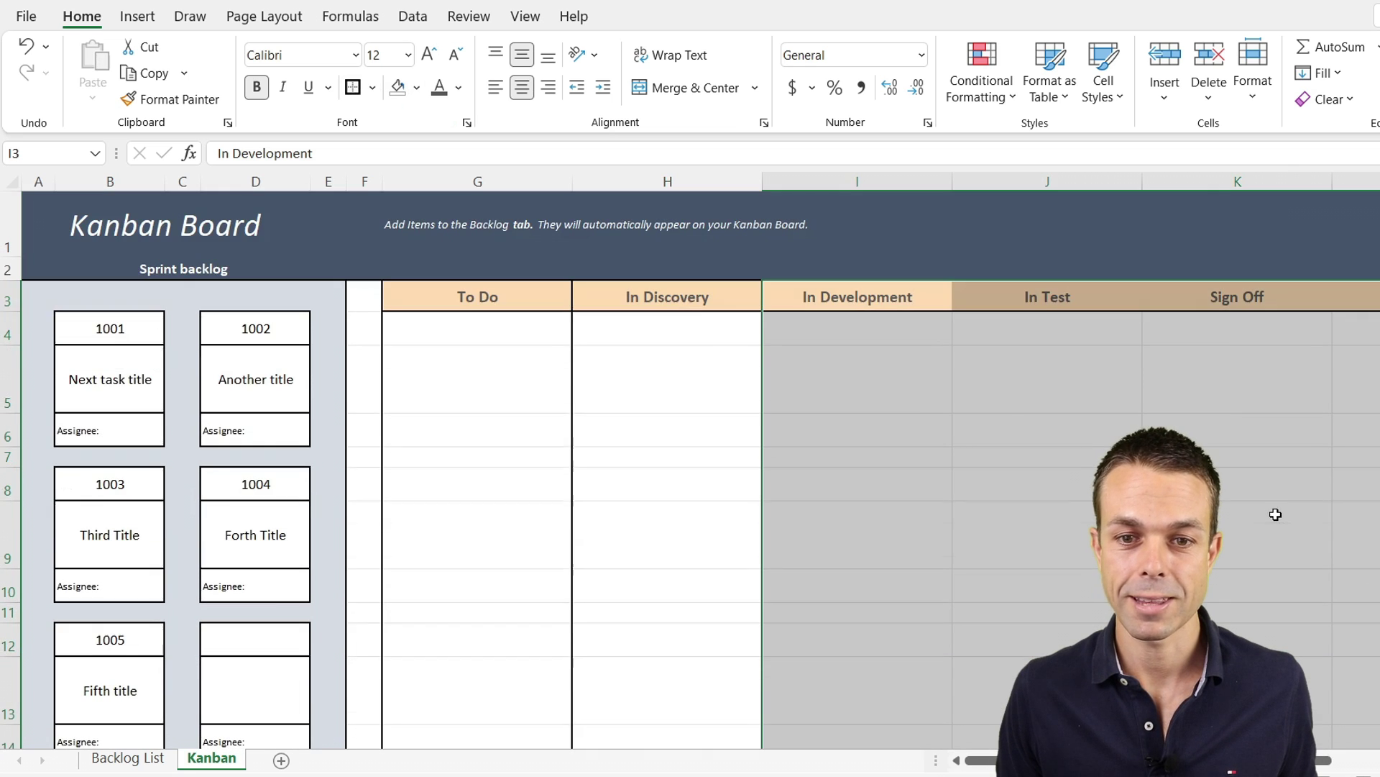
{"action": "left_click", "coordinate": [373, 87]}
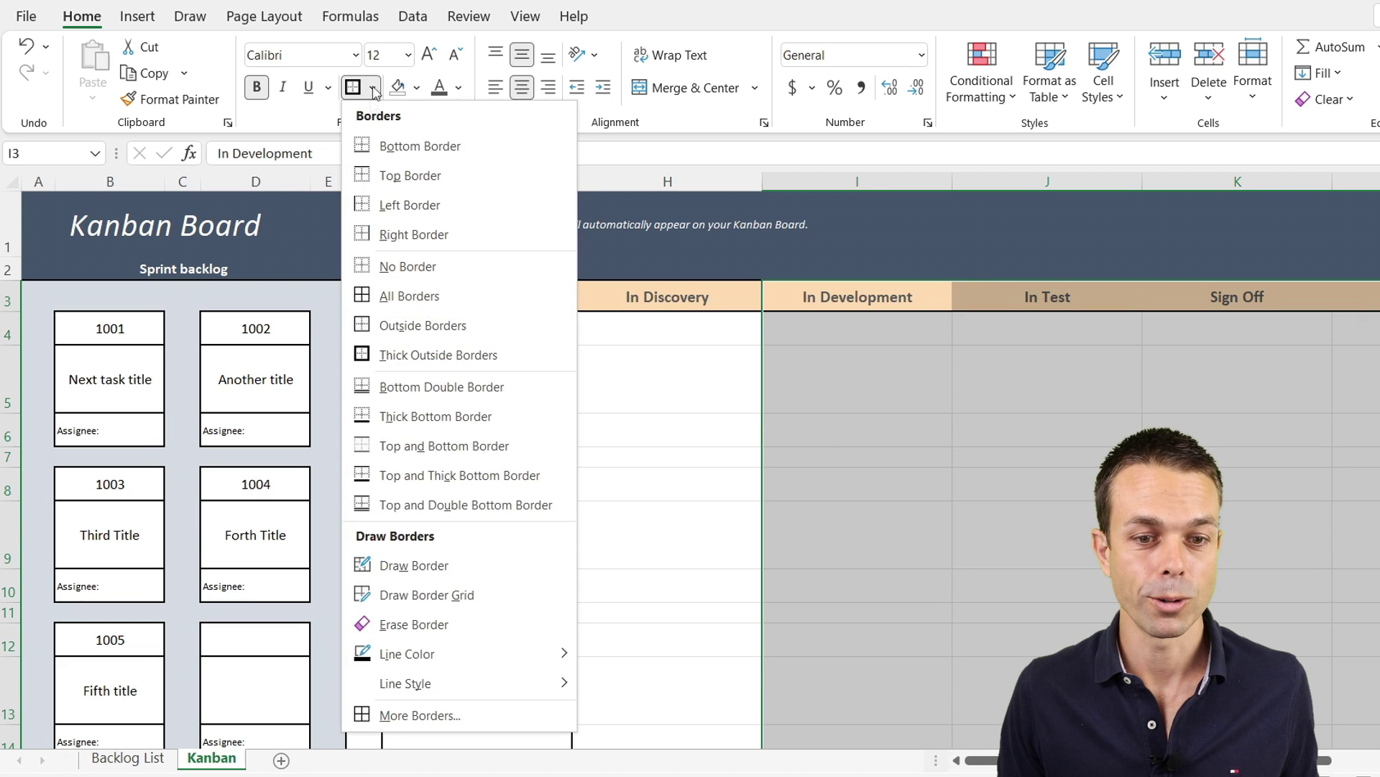
{"action": "left_click", "coordinate": [403, 712]}
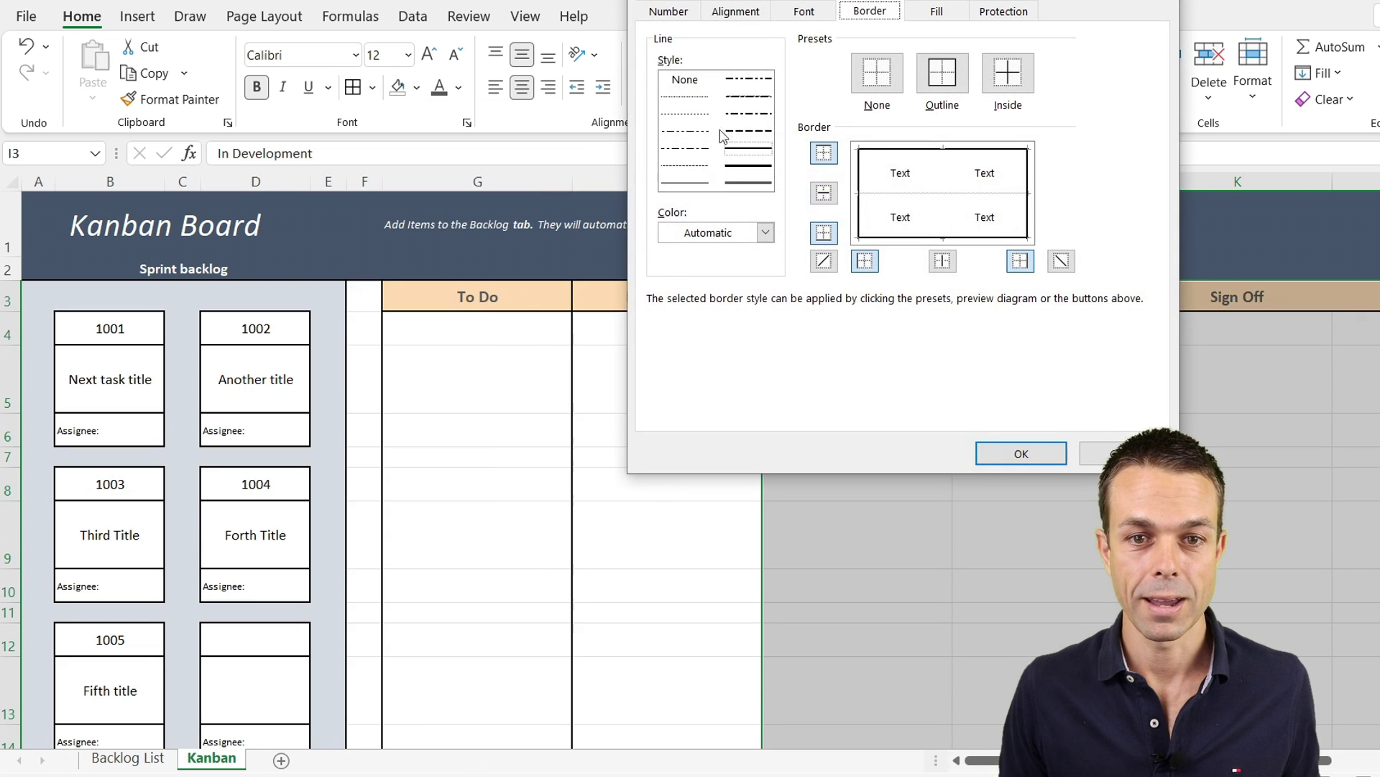
{"action": "left_click", "coordinate": [752, 153]}
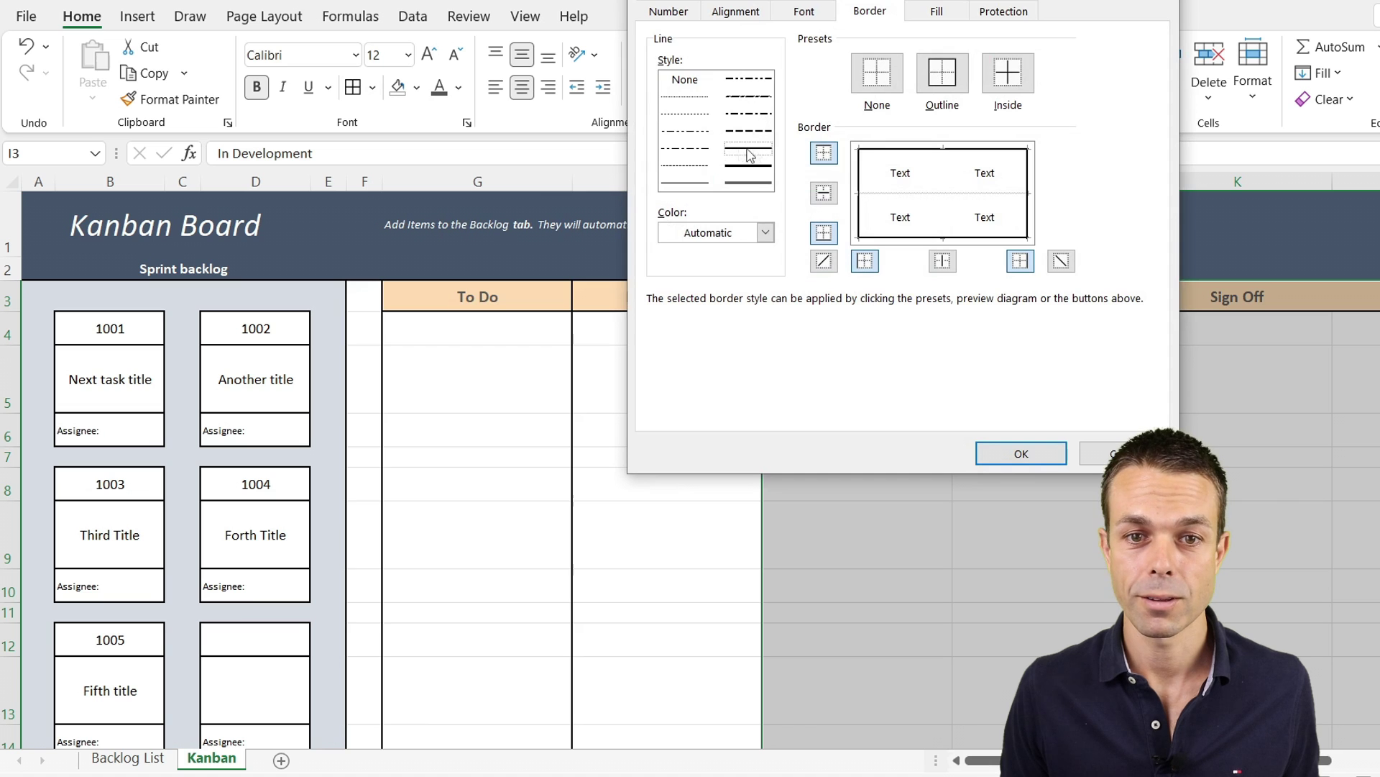
{"action": "left_click", "coordinate": [944, 178]}
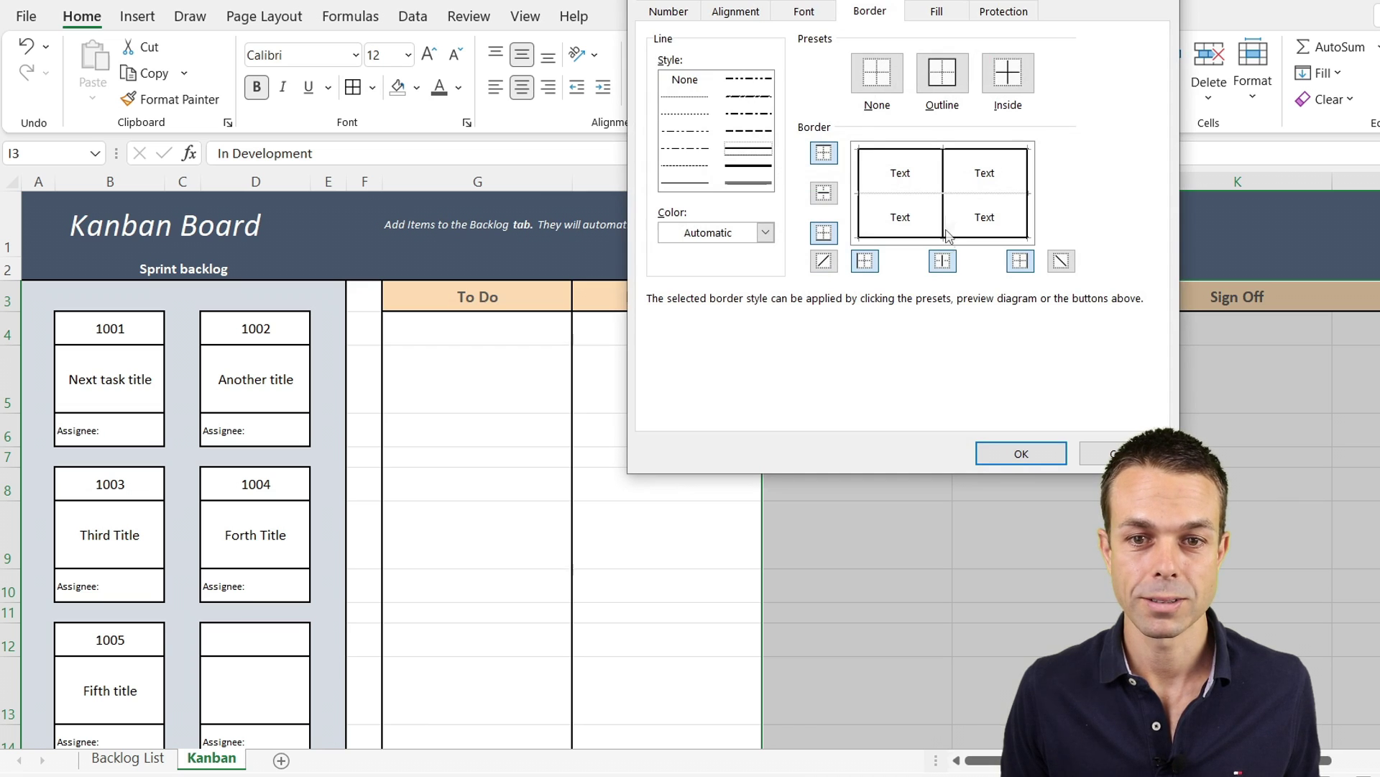
{"action": "left_click", "coordinate": [1021, 454]}
{"action": "left_click", "coordinate": [1031, 458]}
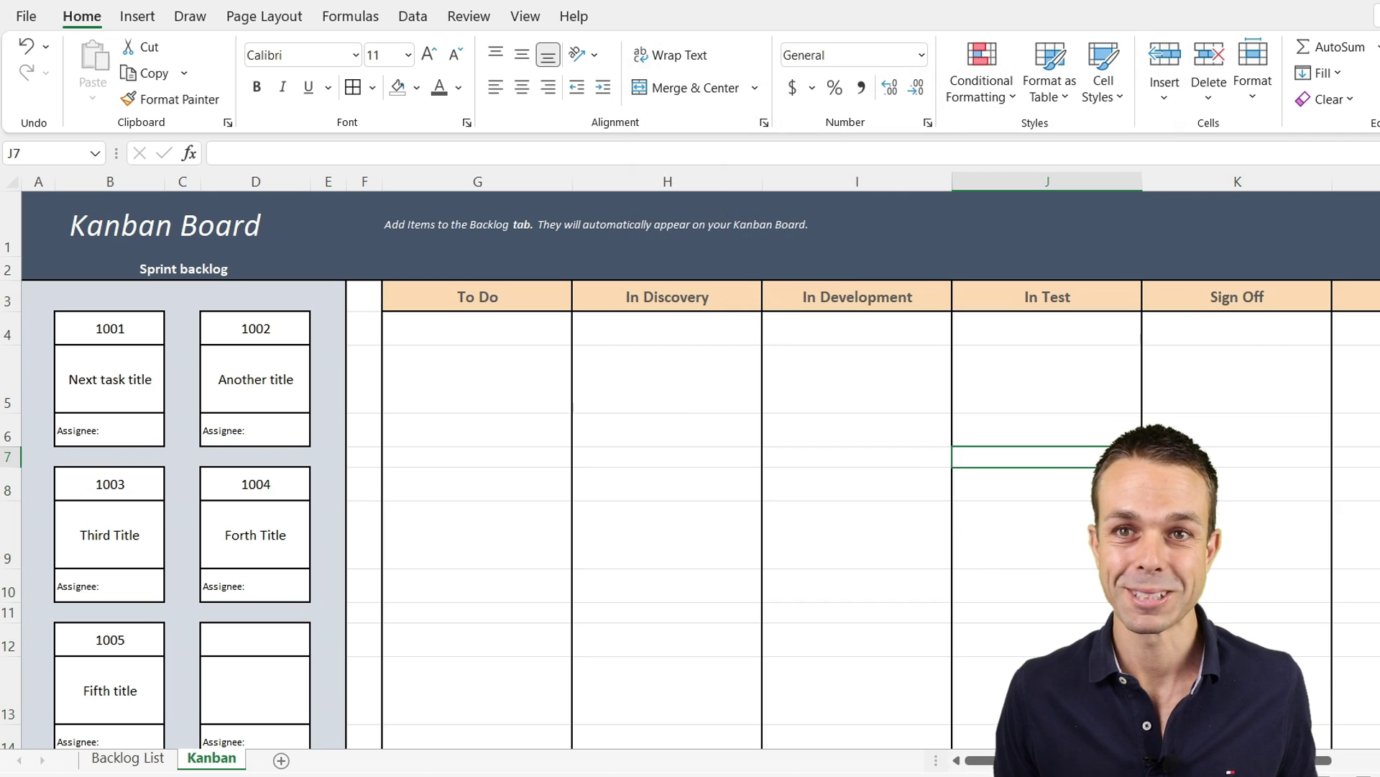
Turn off the gridlines on the Kanban sheet.
{"action": "left_click", "coordinate": [523, 17]}
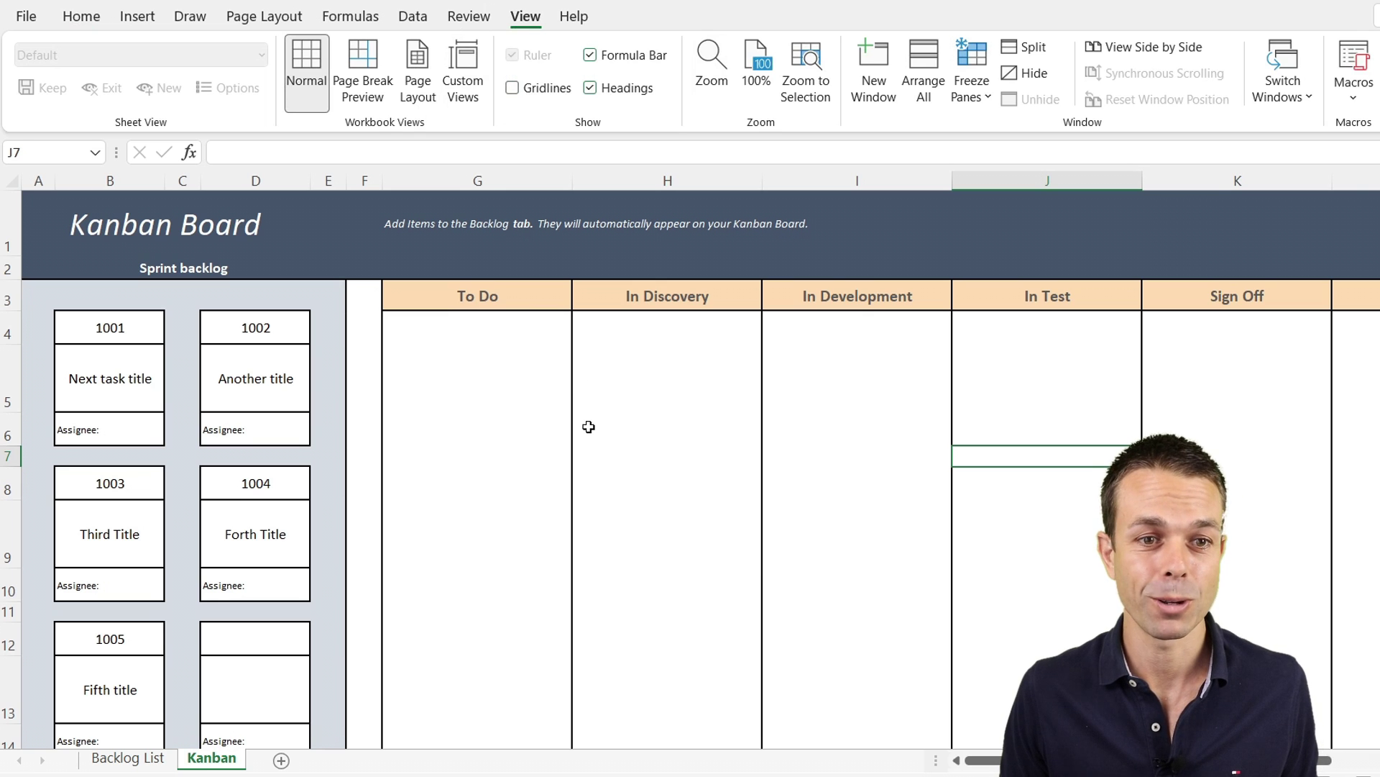
{"action": "left_click", "coordinate": [549, 430]}
Copy the 1001 card, B4:B6, and paste it as a linked picture near the top of the To Do column.
{"action": "left_click", "coordinate": [85, 329]}
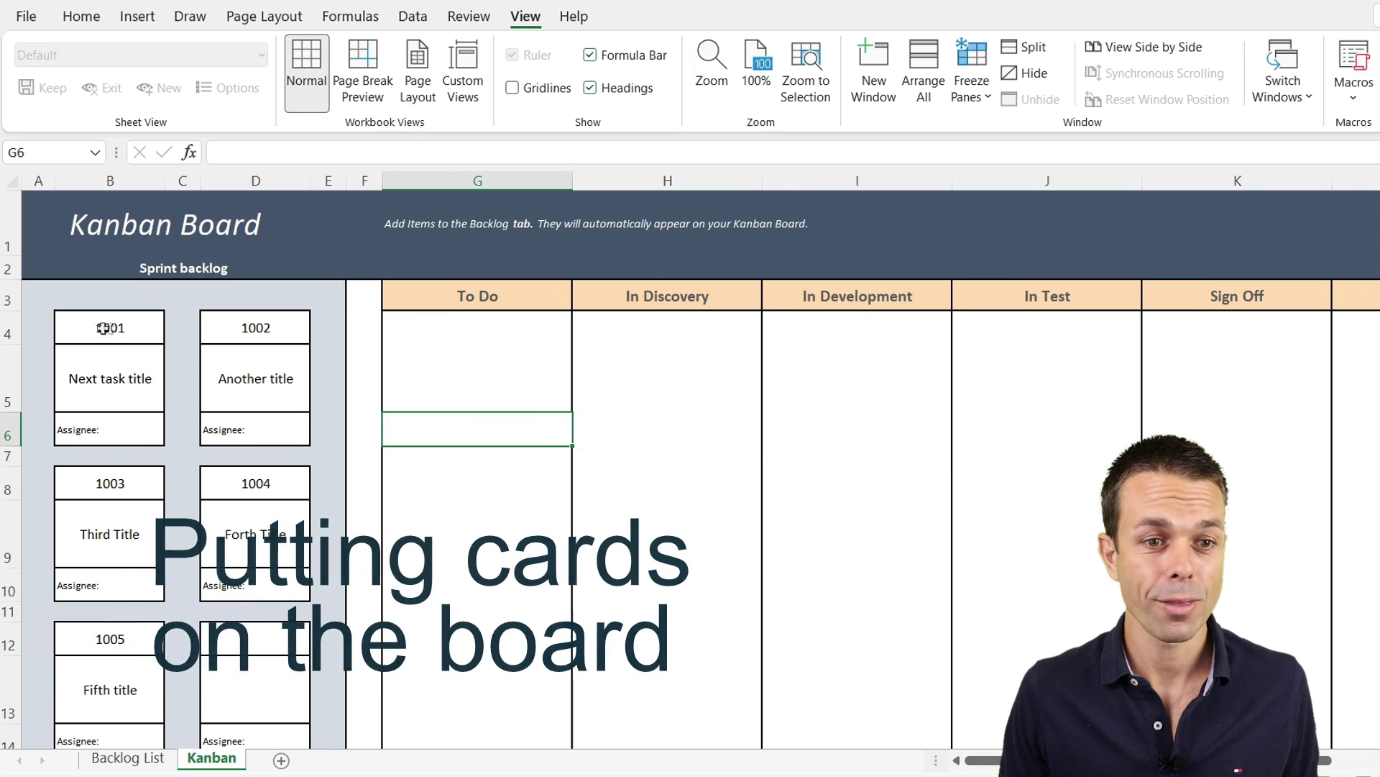
{"action": "left_click_drag", "start_coordinate": [137, 424], "coordinate": [142, 430]}
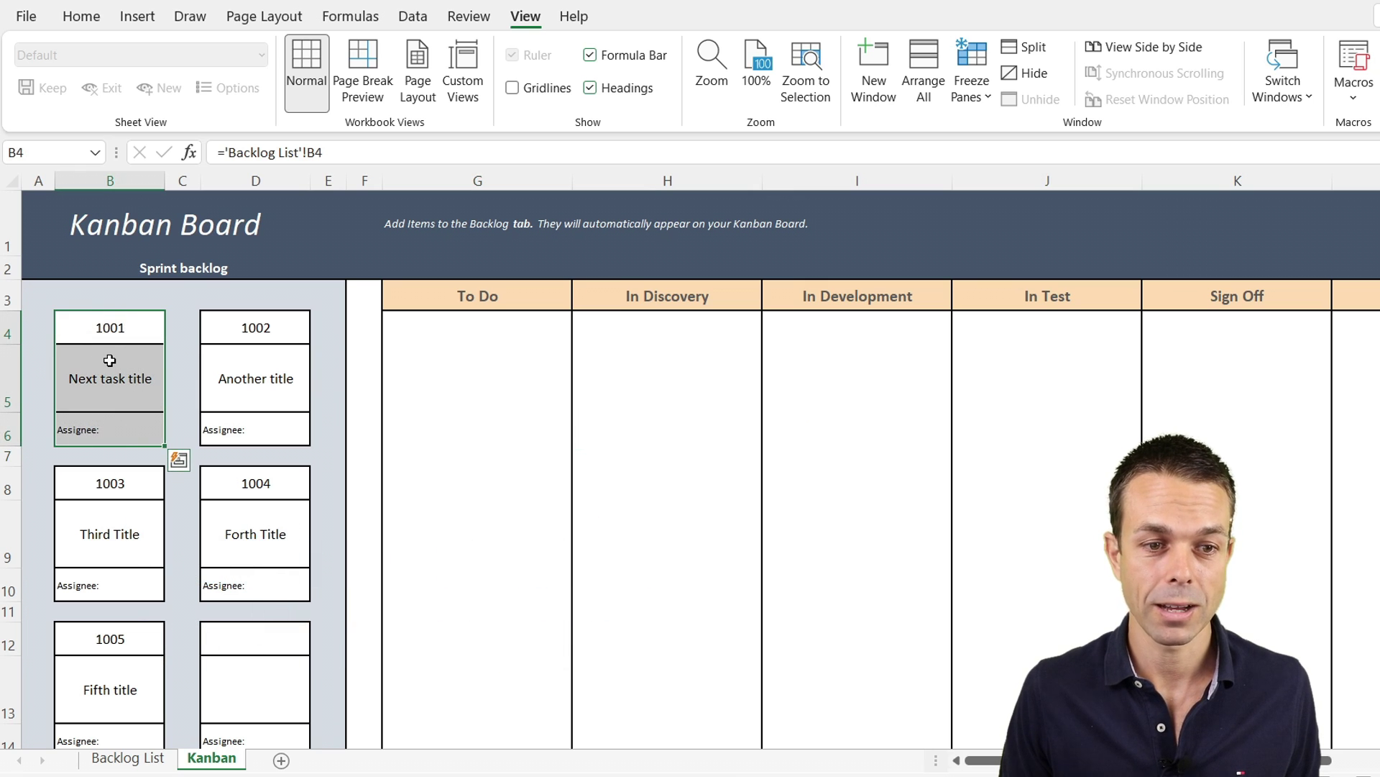
{"action": "key", "text": "ctrl+x"}
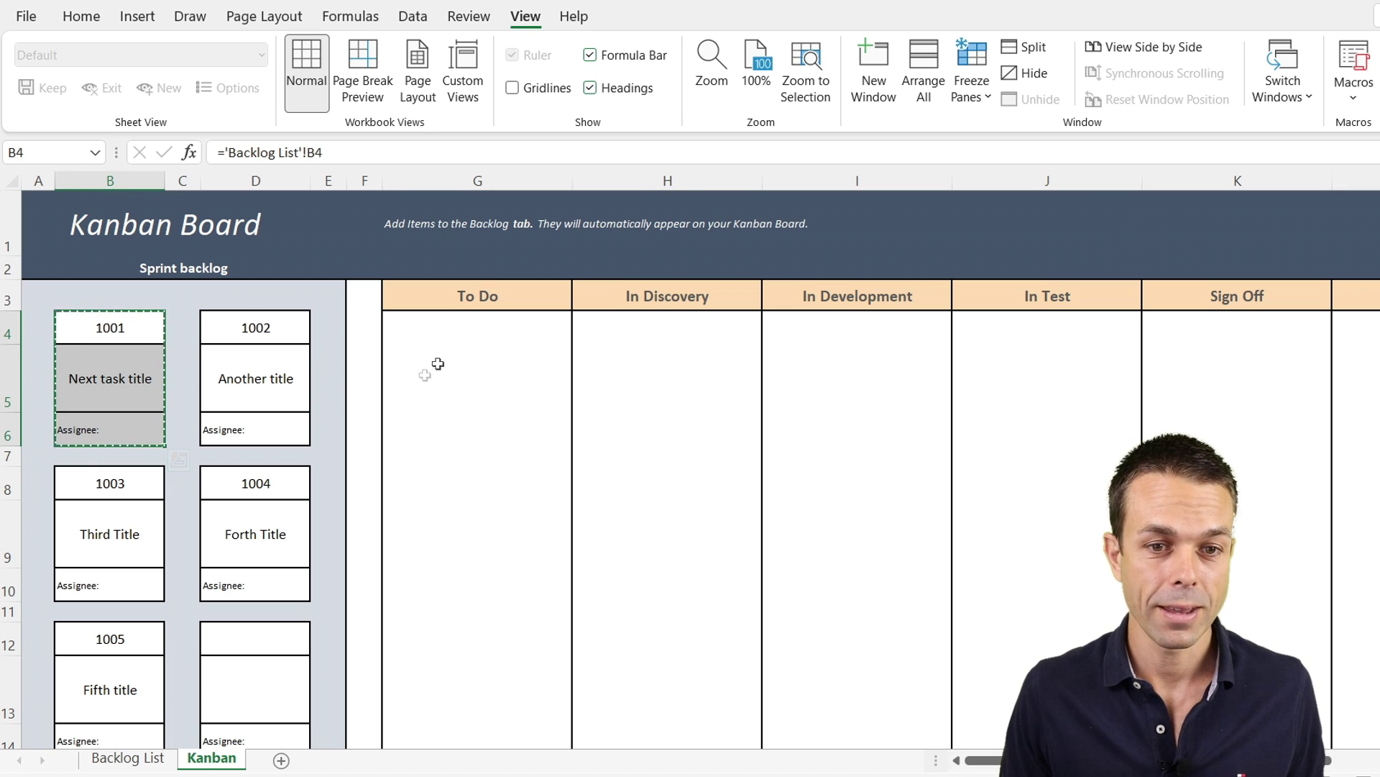
{"action": "left_click", "coordinate": [400, 345]}
{"action": "right_click", "coordinate": [400, 346]}
{"action": "mouse_move", "coordinate": [613, 357]}
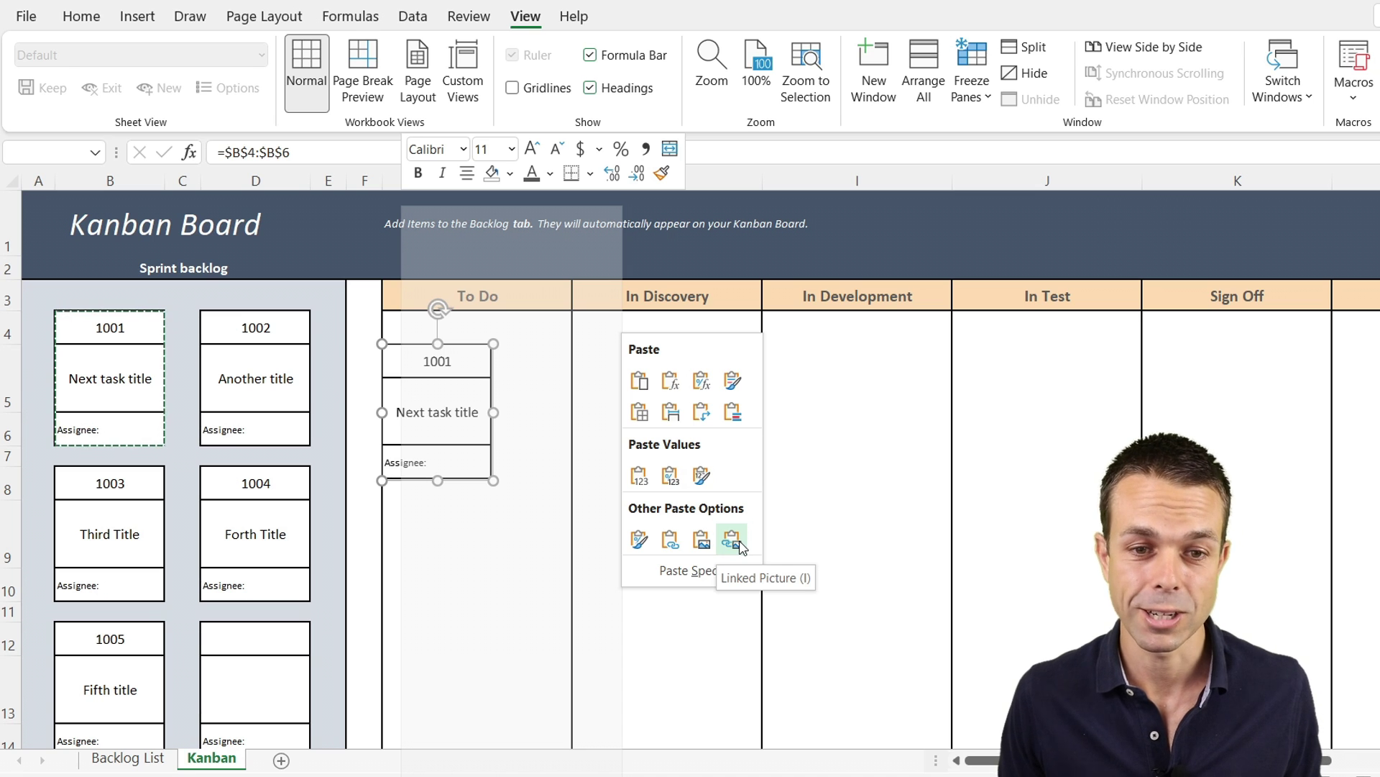
{"action": "left_click", "coordinate": [739, 544]}
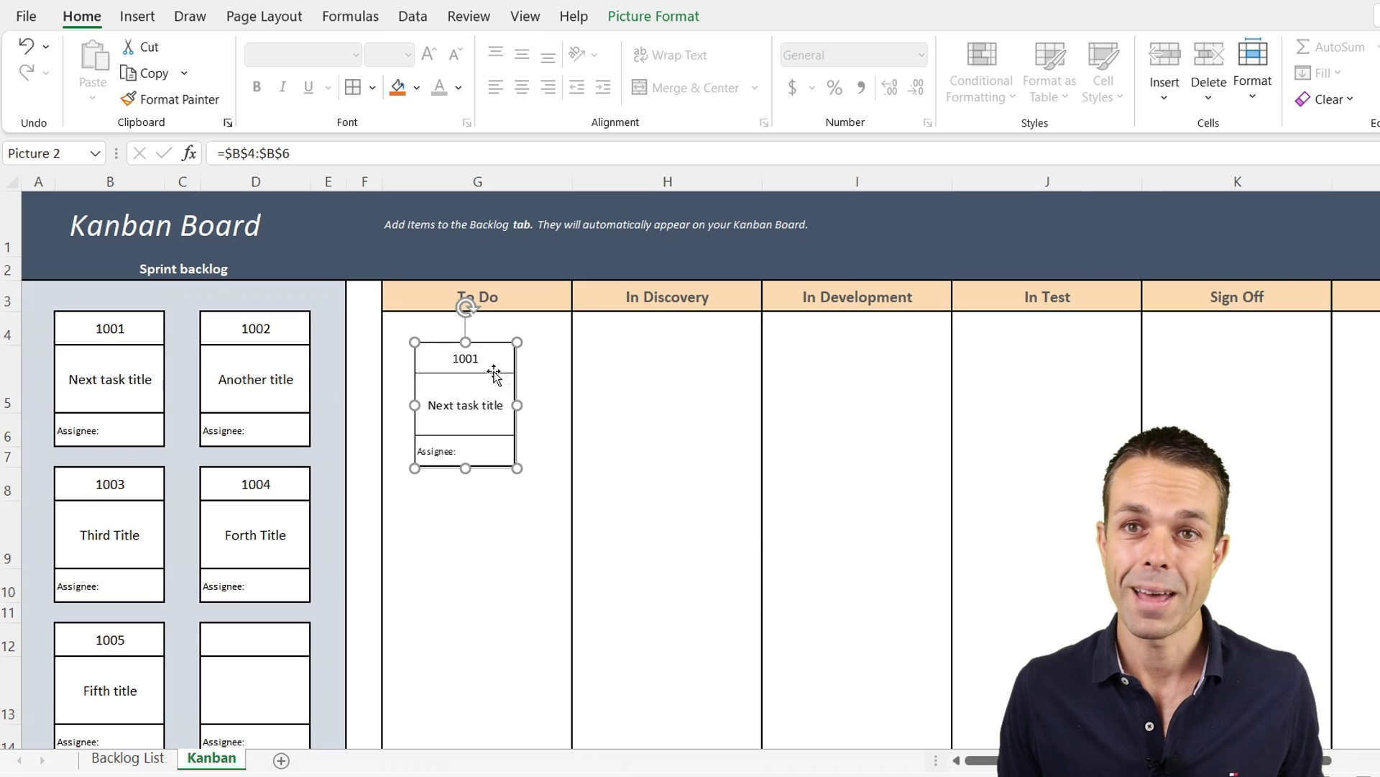
{"action": "mouse_move", "coordinate": [462, 400]}
{"action": "left_mouse_down"}
{"action": "mouse_move", "coordinate": [652, 386]}
{"action": "mouse_move", "coordinate": [764, 407]}
{"action": "mouse_move", "coordinate": [1035, 407]}
{"action": "mouse_move", "coordinate": [469, 400]}
{"action": "left_mouse_up"}
Fill the 1001 backlog card, B4:B6, with white and nudge its linked picture within the To Do column.
{"action": "left_click", "coordinate": [111, 339]}
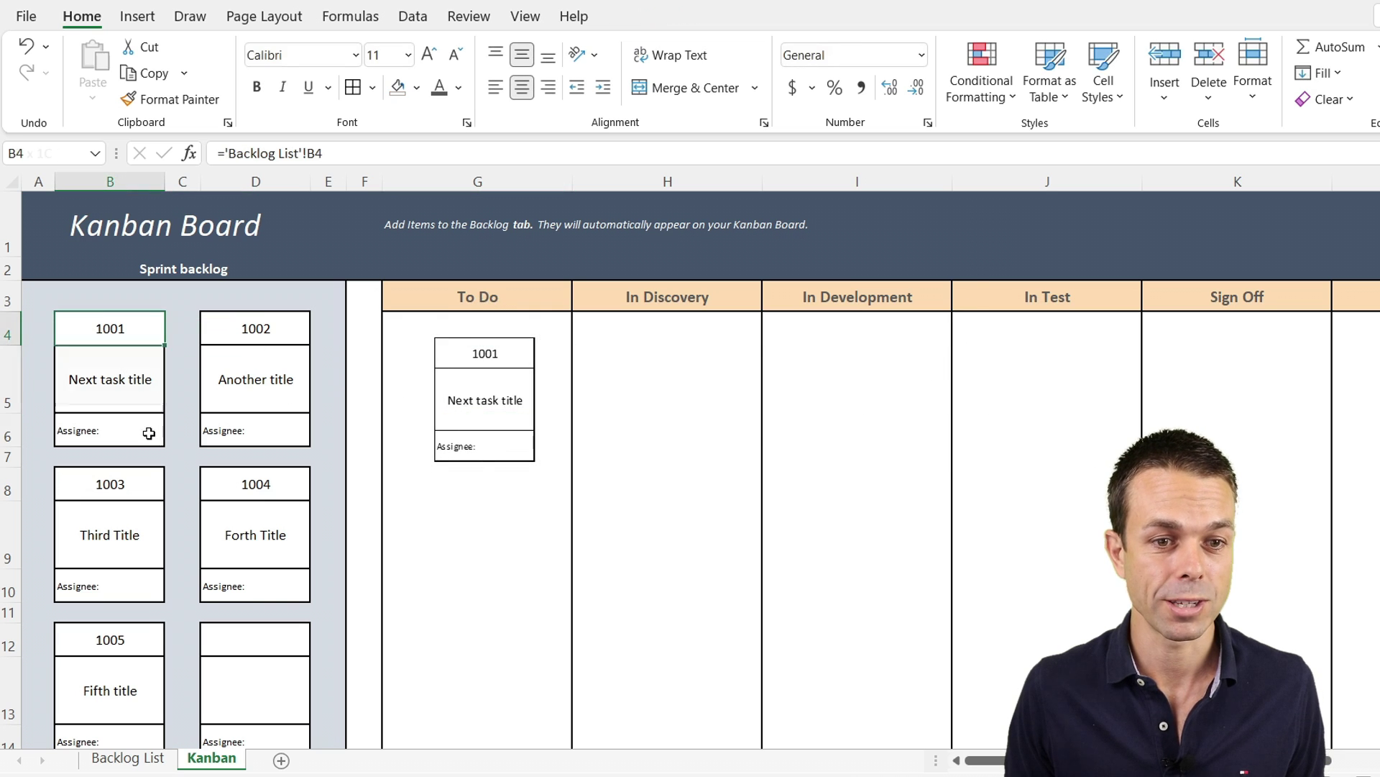
{"action": "left_click_drag", "start_coordinate": [148, 433], "coordinate": [149, 432]}
{"action": "left_click", "coordinate": [416, 87]}
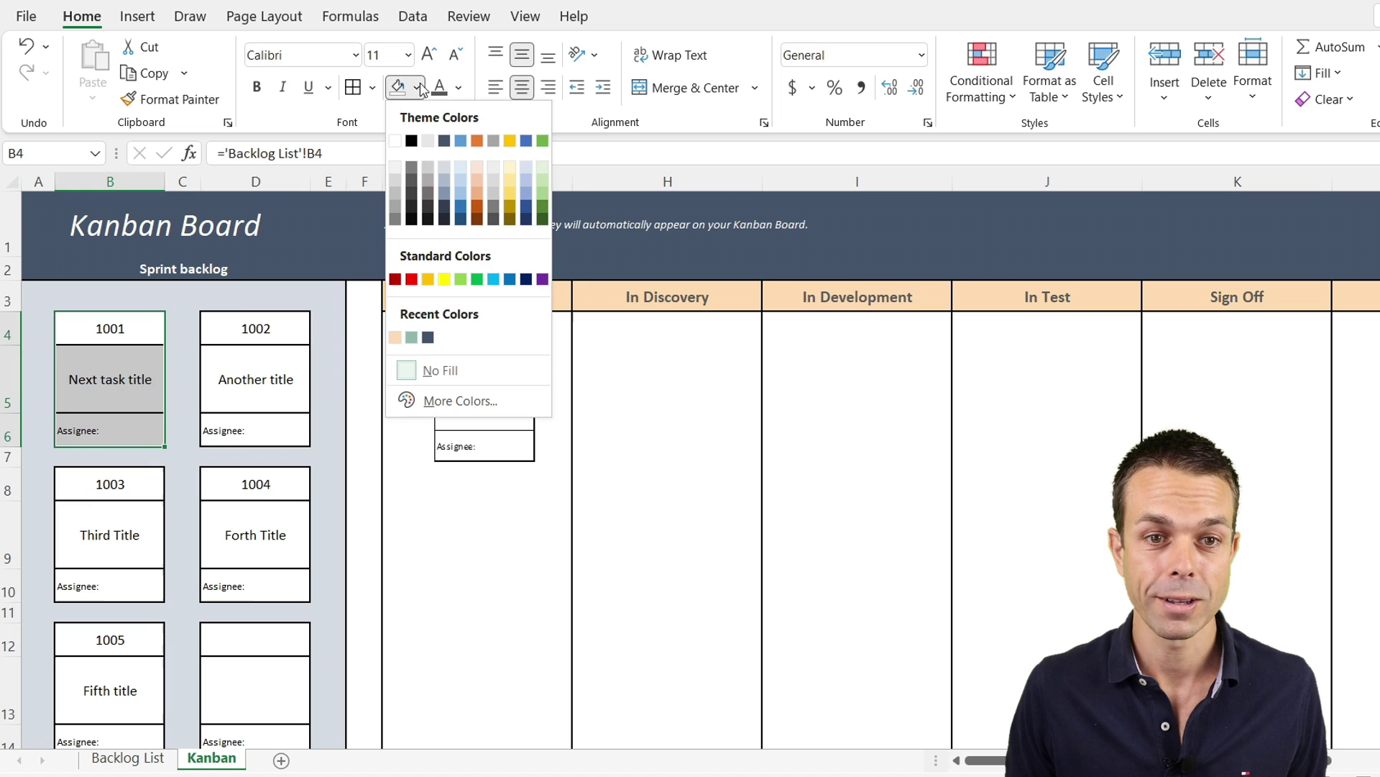
{"action": "left_click", "coordinate": [395, 141]}
{"action": "left_click", "coordinate": [465, 394]}
{"action": "mouse_move", "coordinate": [468, 394]}
{"action": "left_mouse_down"}
{"action": "mouse_move", "coordinate": [617, 398]}
{"action": "mouse_move", "coordinate": [460, 391]}
{"action": "left_mouse_up"}
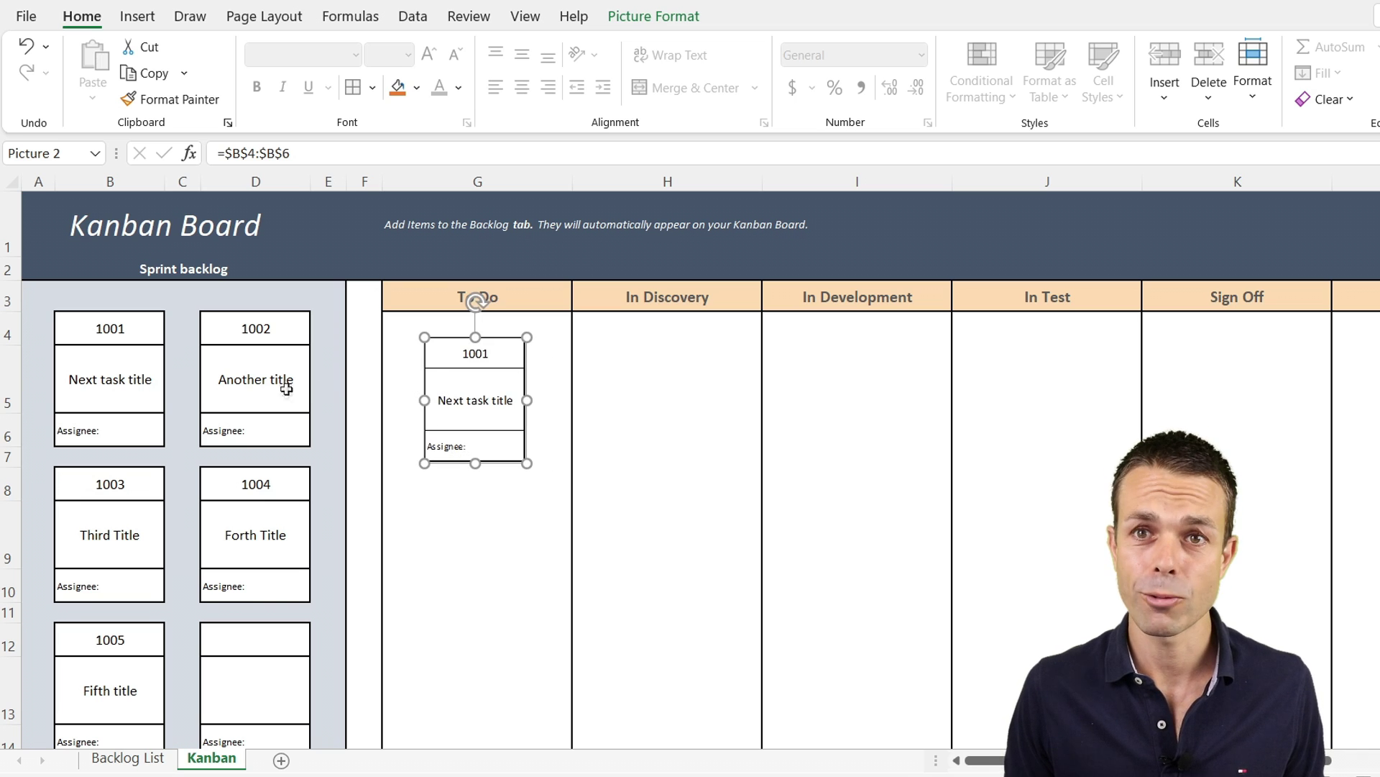
Add the assignee's first name in bold after the Assignee label on the 1001 backlog card, cell B6.
{"action": "double_click", "coordinate": [123, 431]}
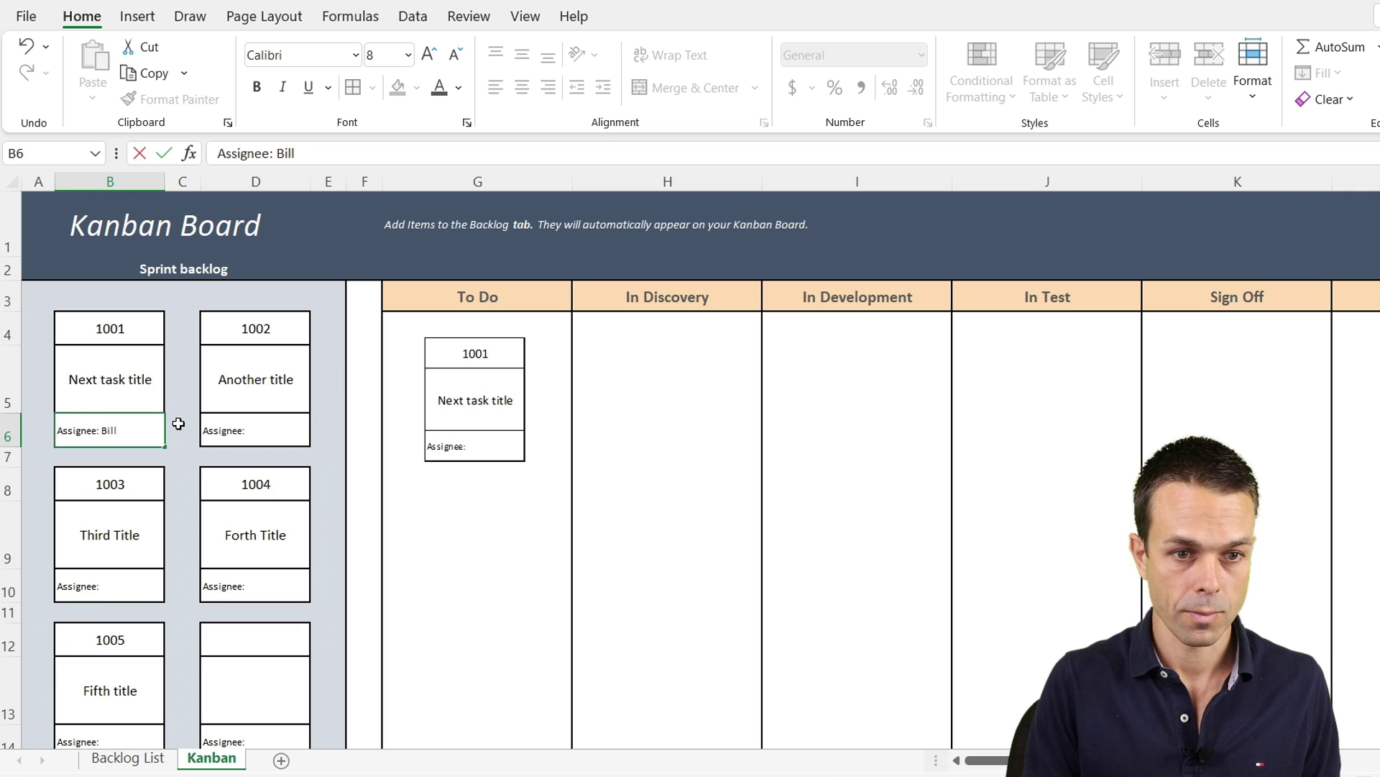
{"action": "key", "text": "ctrl+b"}
{"action": "key", "text": "Right"}
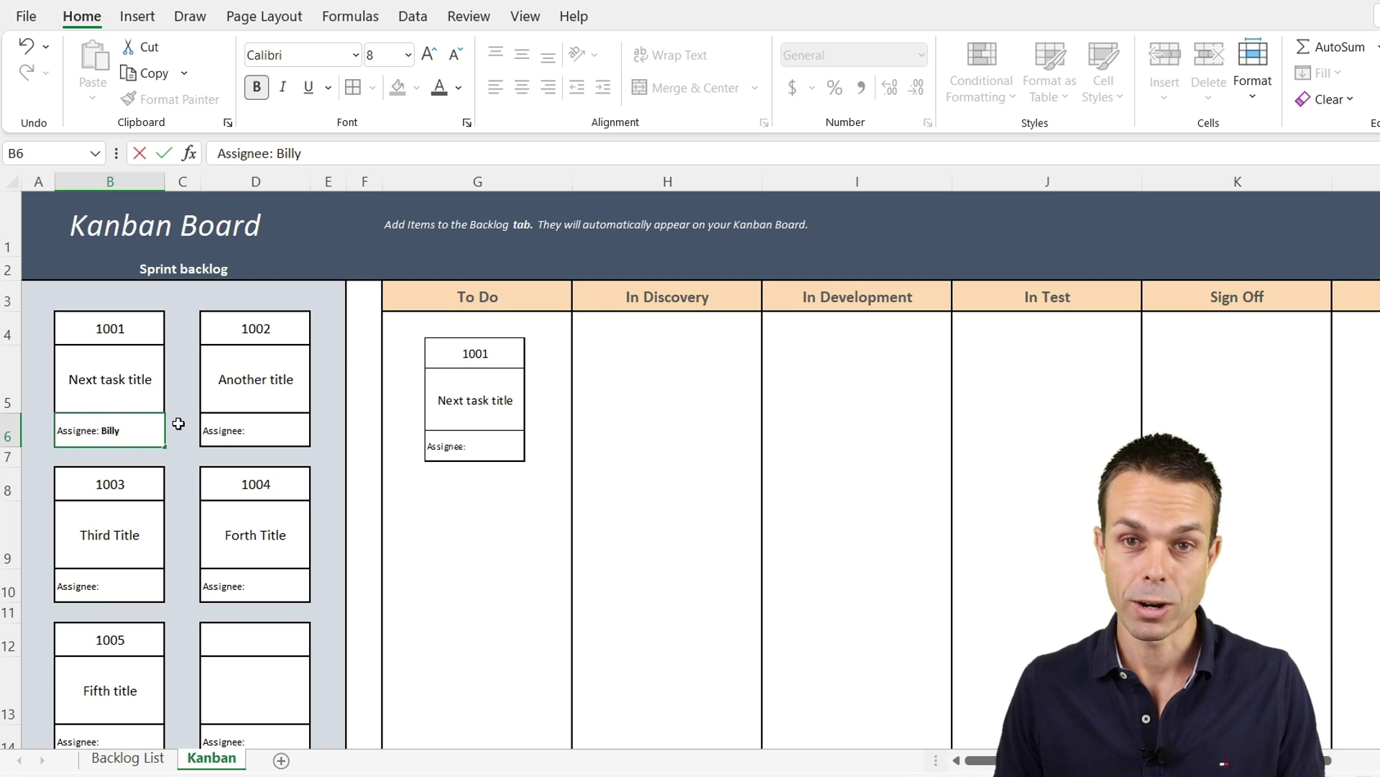
{"action": "key", "text": "Return"}
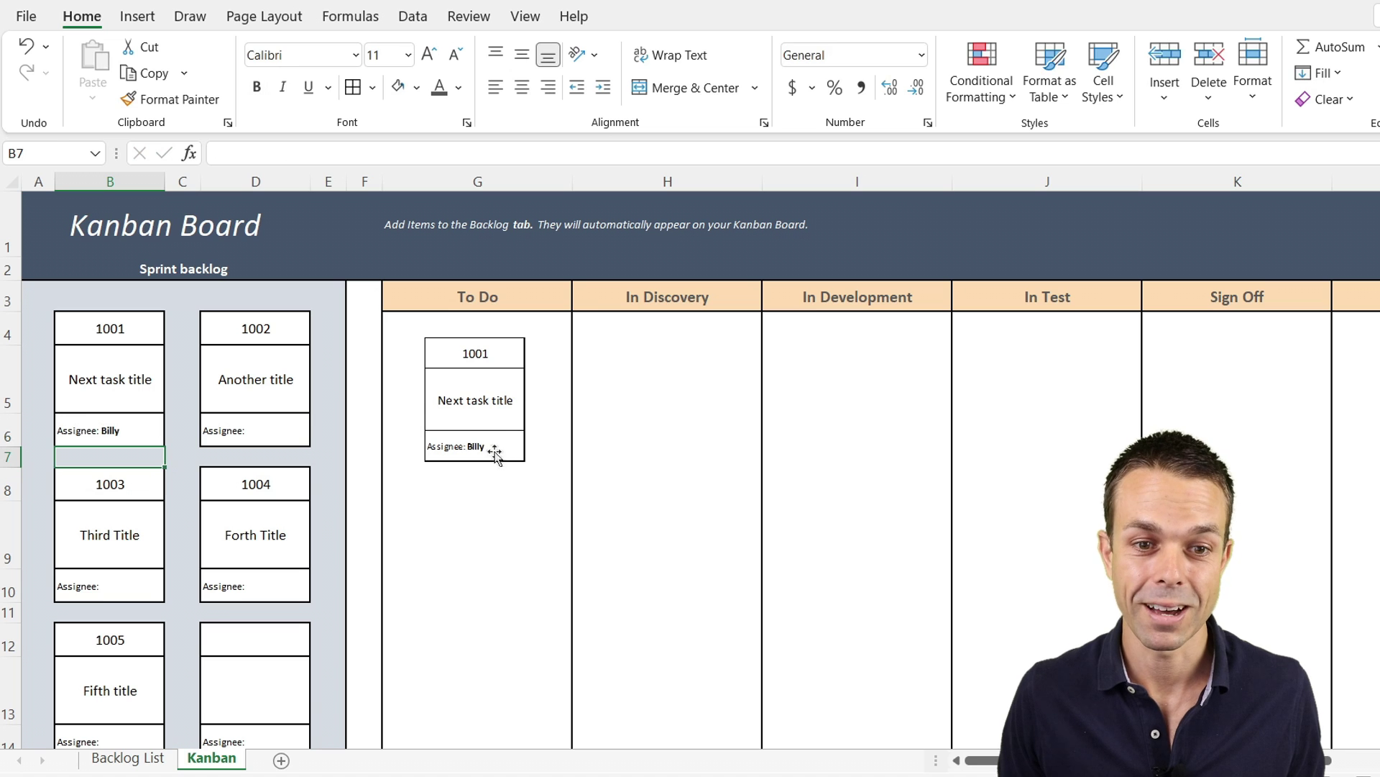
Move the linked picture of card 1001 from the To Do column to the In Development column.
{"action": "left_click", "coordinate": [480, 394]}
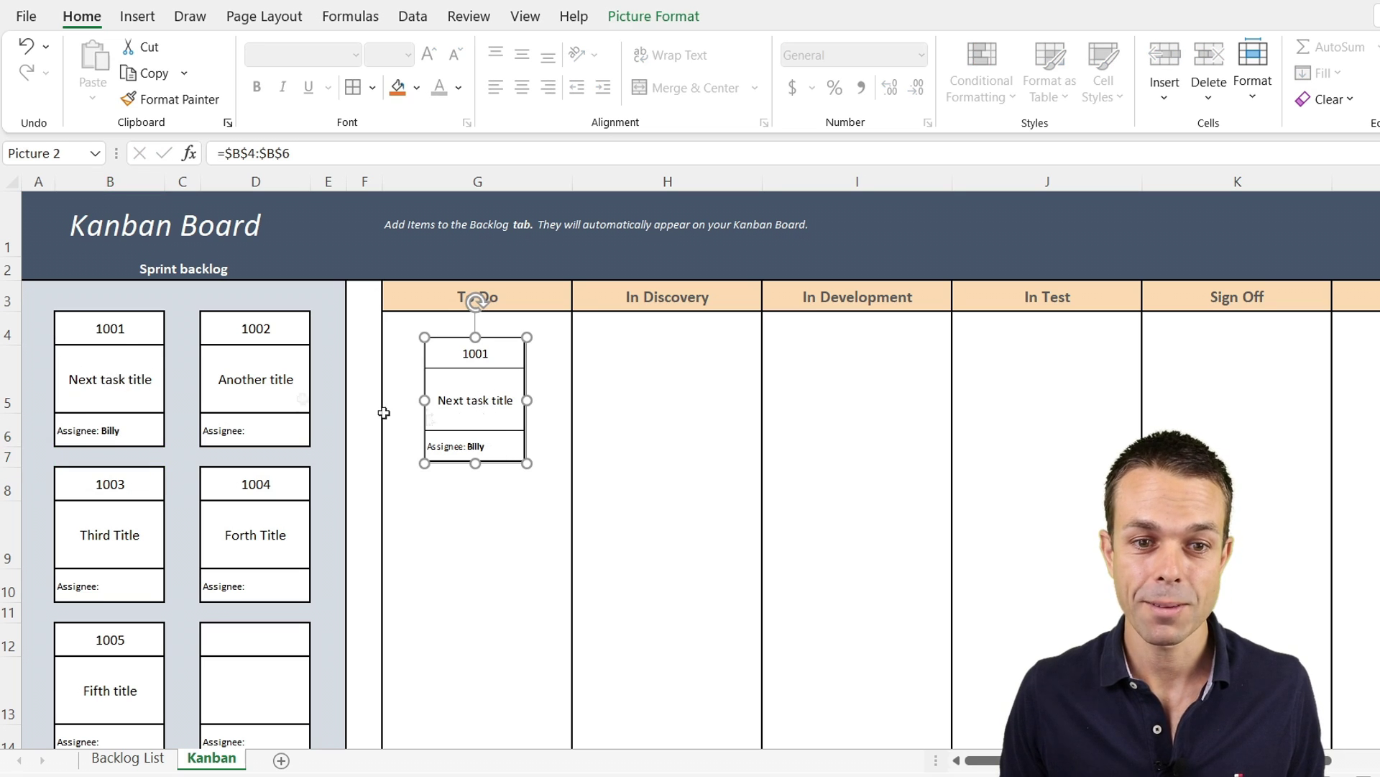
{"action": "left_click_drag", "start_coordinate": [478, 404], "coordinate": [849, 401]}
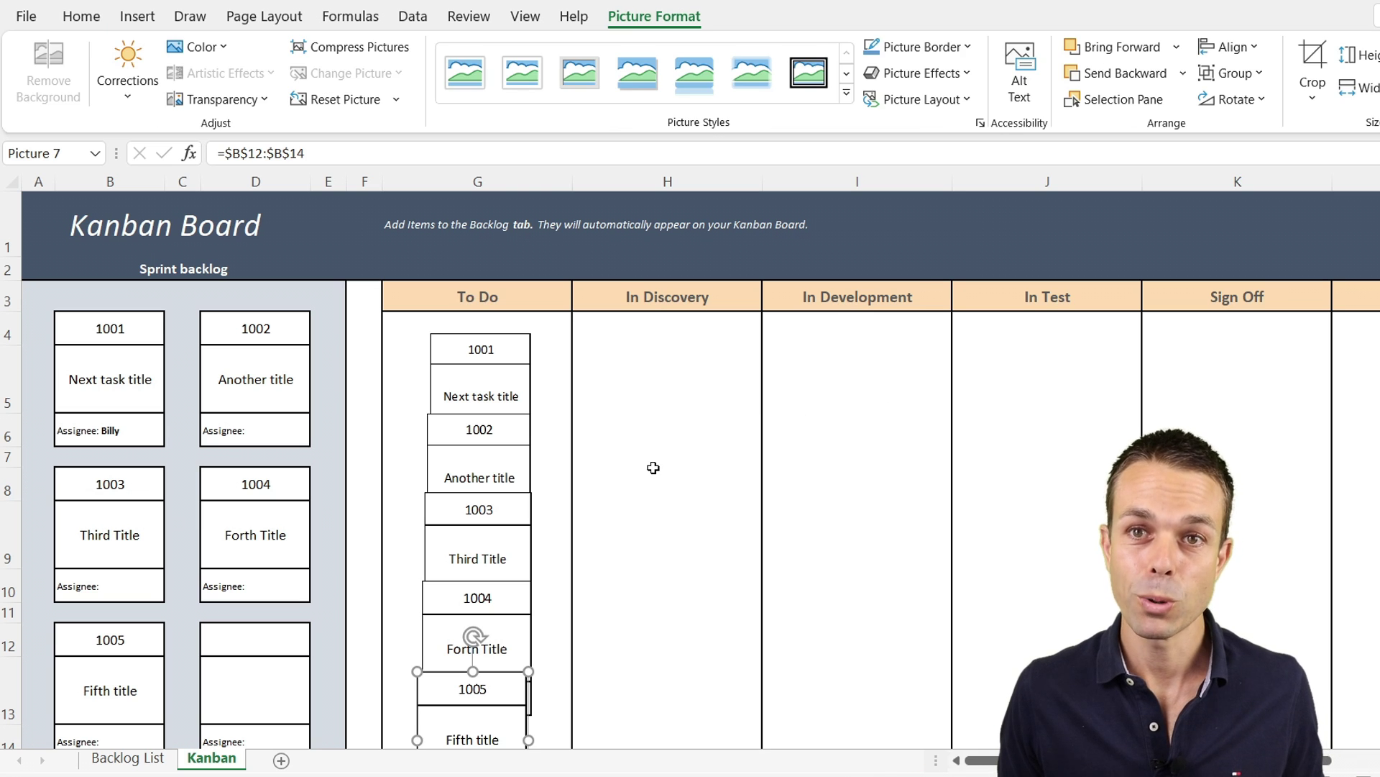
{"action": "left_click", "coordinate": [652, 467]}
{"action": "left_click", "coordinate": [481, 388]}
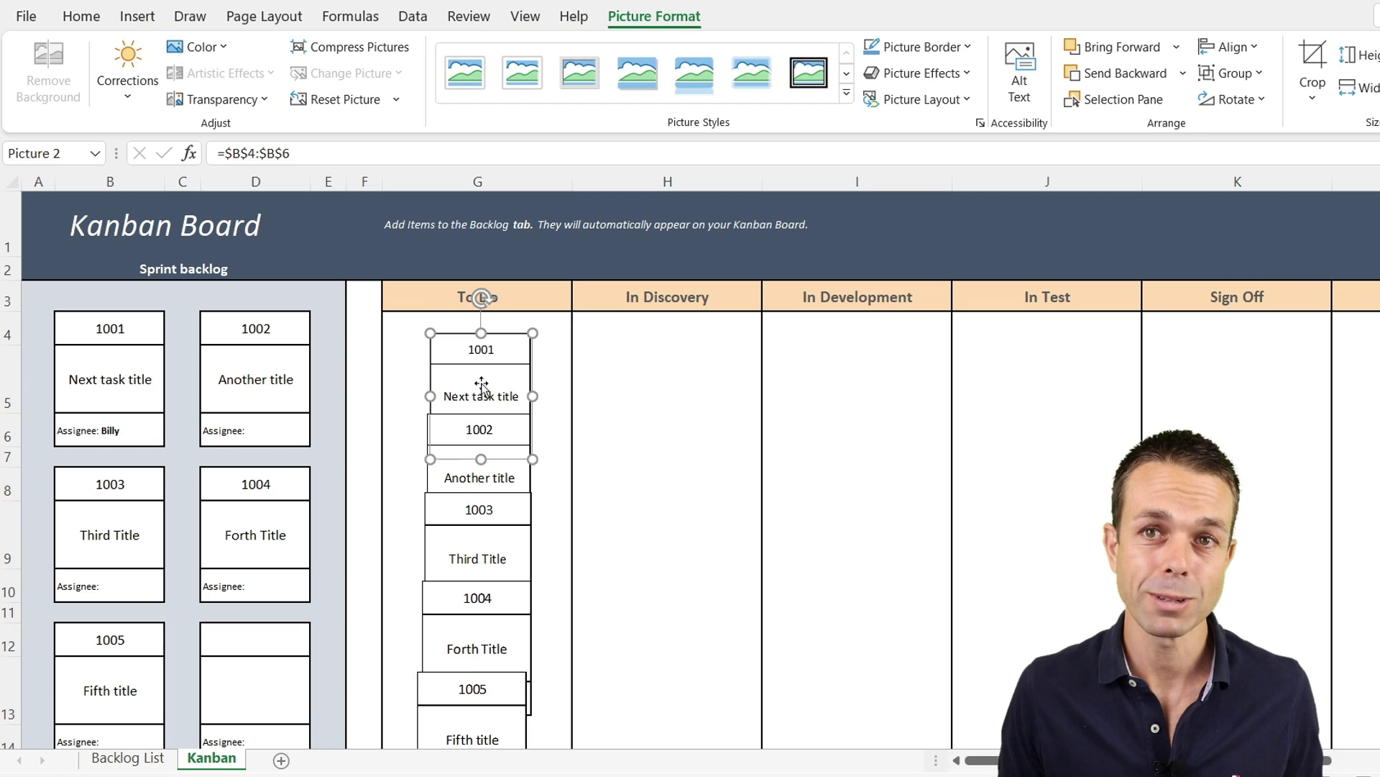
Change the task title of item 1001 on the Backlog List sheet to "Our first Amazing title".
{"action": "left_click", "coordinate": [127, 757]}
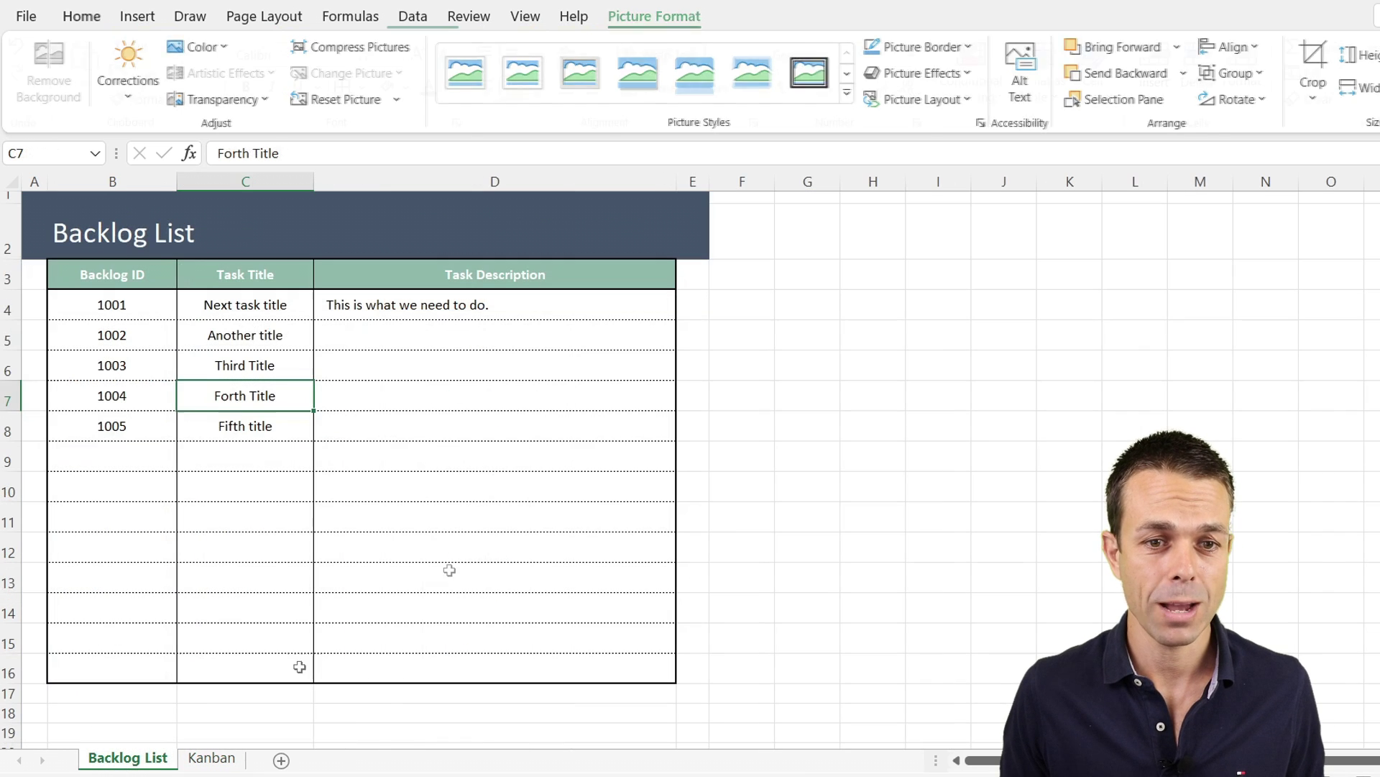
{"action": "left_click", "coordinate": [259, 313]}
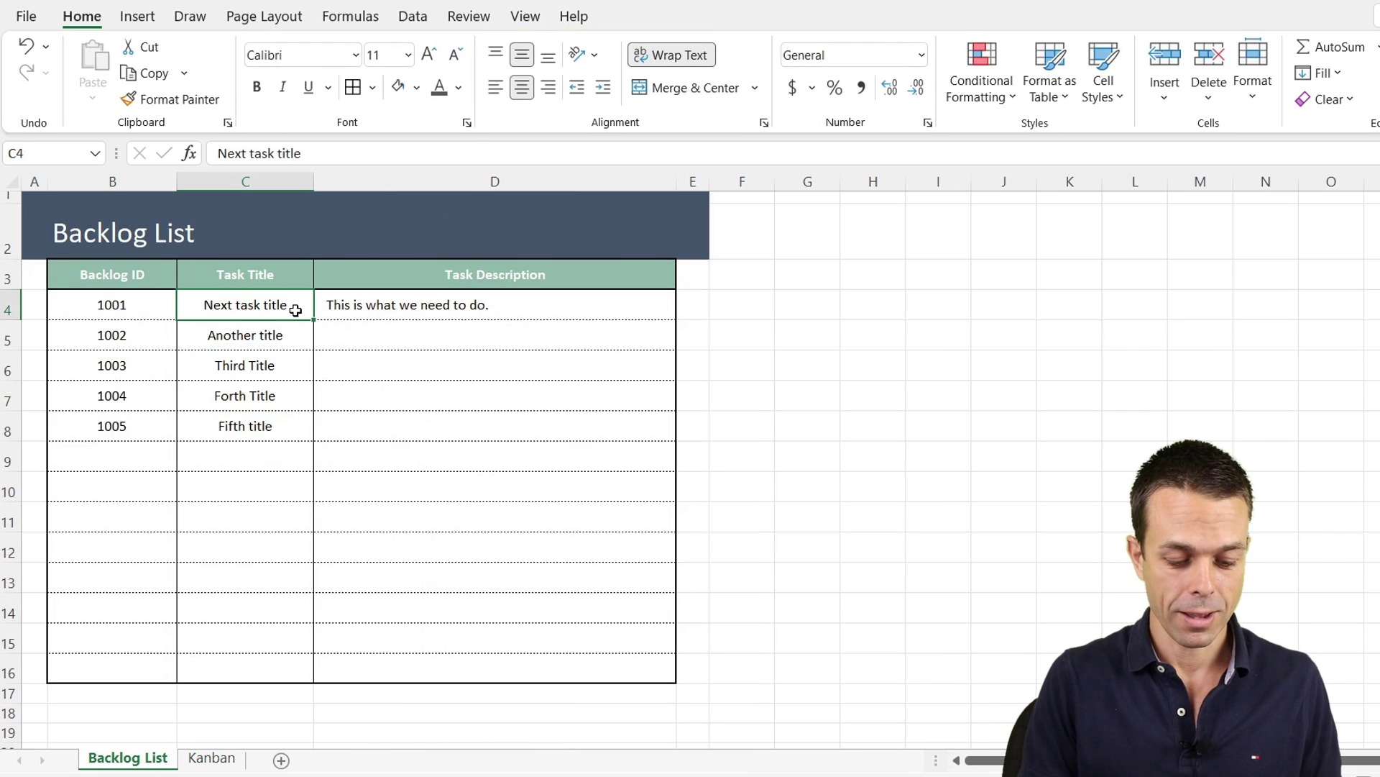
{"action": "type", "text": "Our first Amazing title"}
{"action": "key", "text": "Return"}
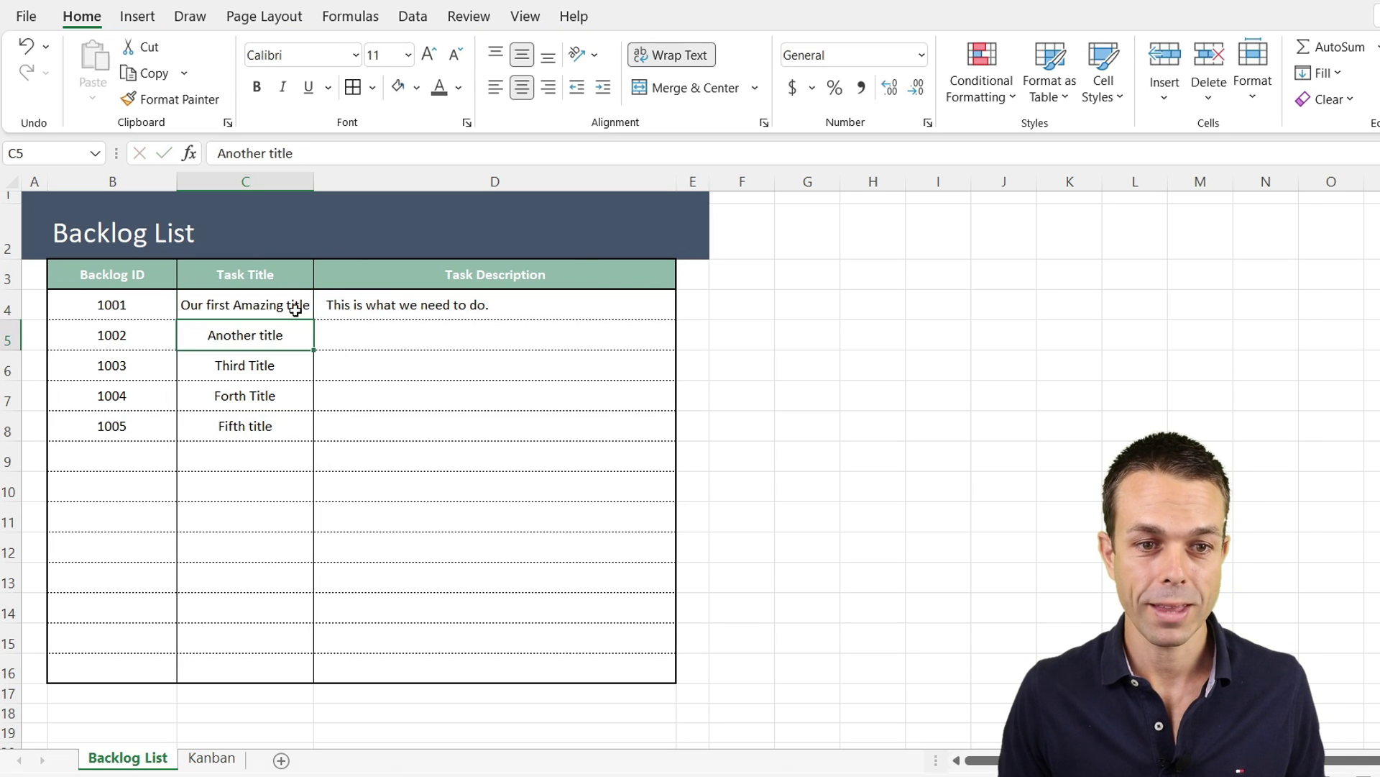
Turn on text wrapping for the title cell of the 1001 backlog card, B5, on the Kanban sheet.
{"action": "left_click", "coordinate": [212, 758]}
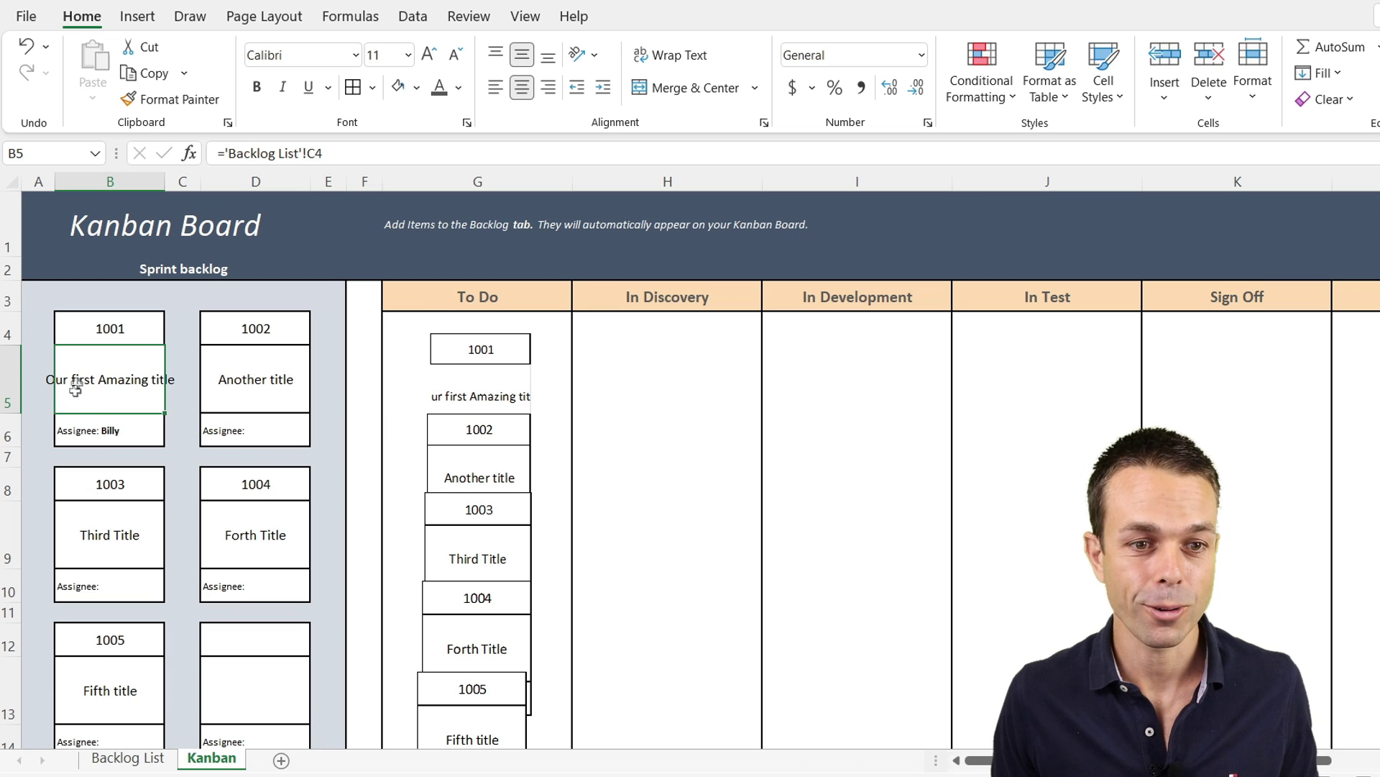
{"action": "right_click", "coordinate": [119, 384]}
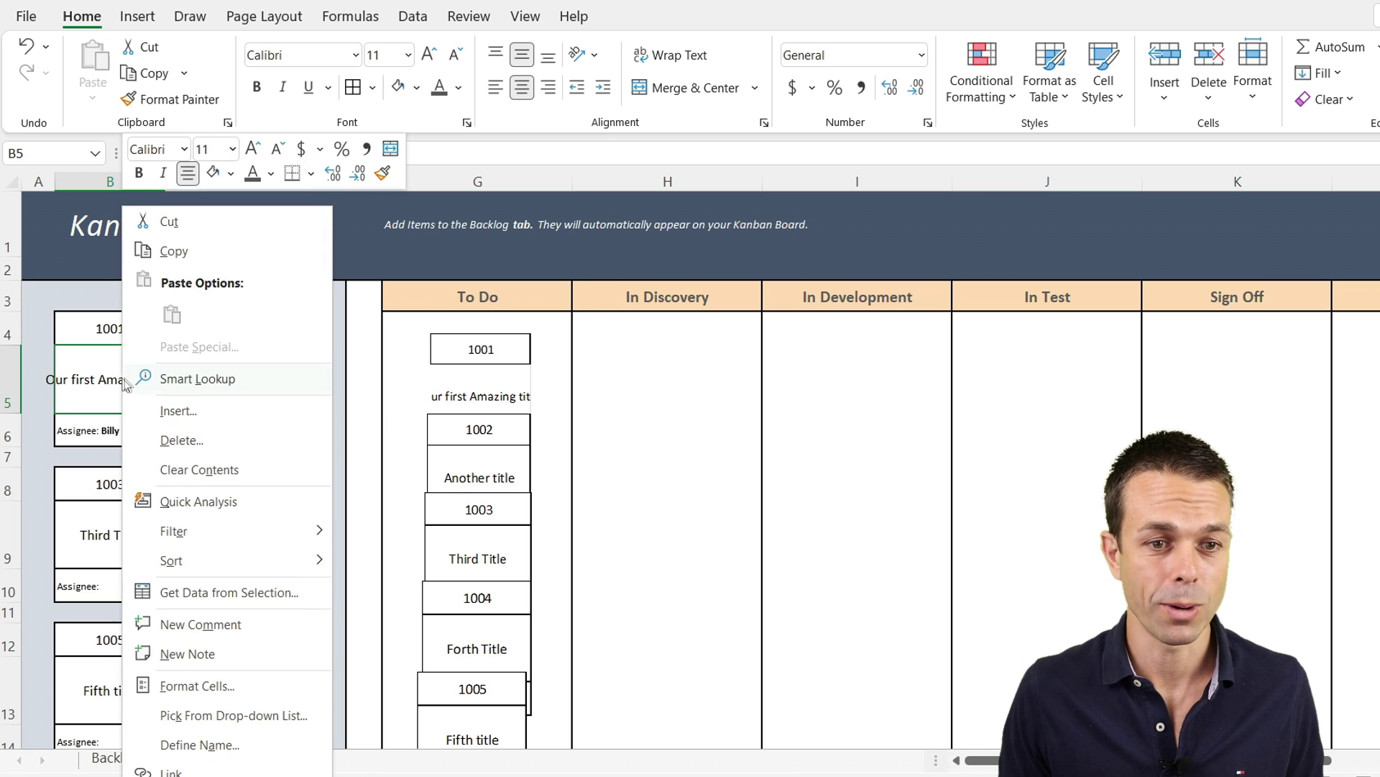
{"action": "left_click", "coordinate": [173, 686]}
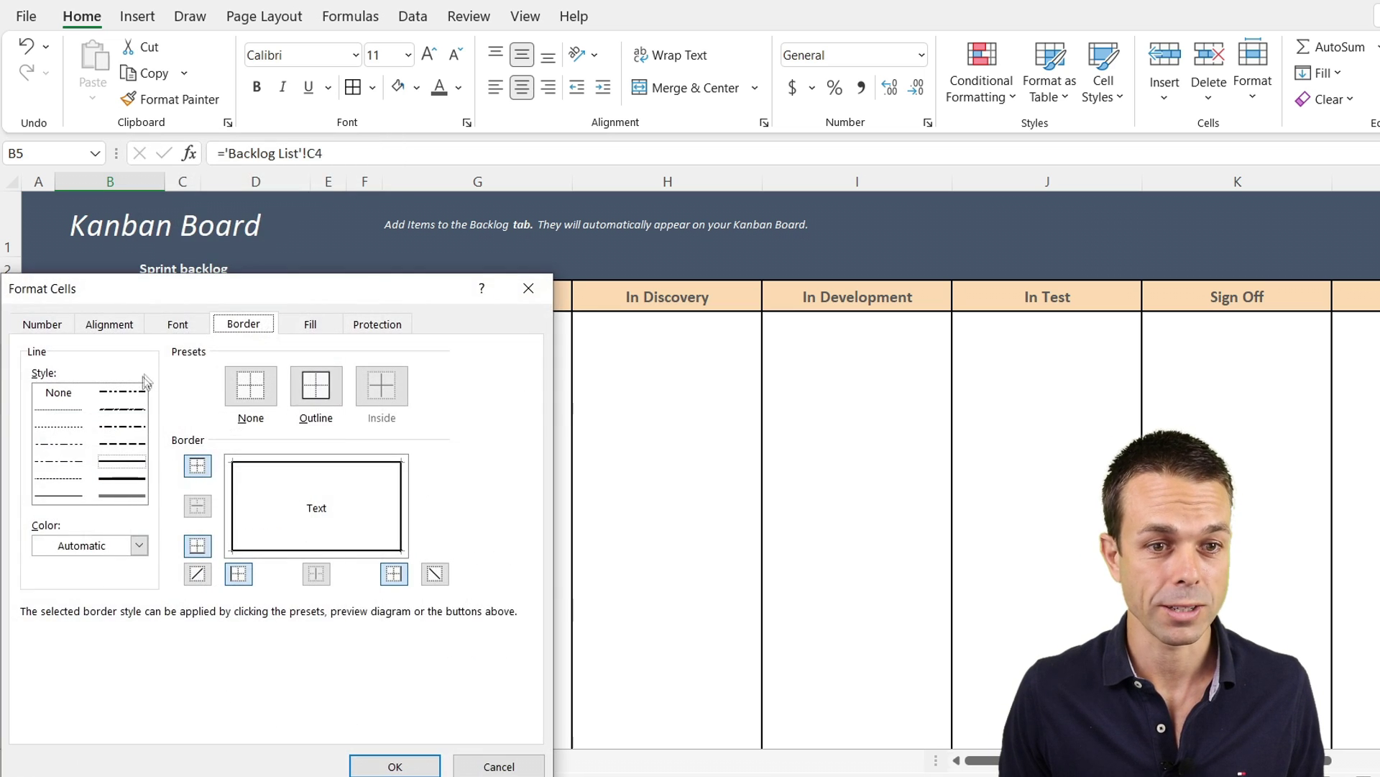
{"action": "left_click", "coordinate": [110, 325]}
{"action": "left_click_drag", "start_coordinate": [152, 291], "coordinate": [271, 263]}
{"action": "left_click", "coordinate": [172, 480]}
{"action": "left_click", "coordinate": [503, 736]}
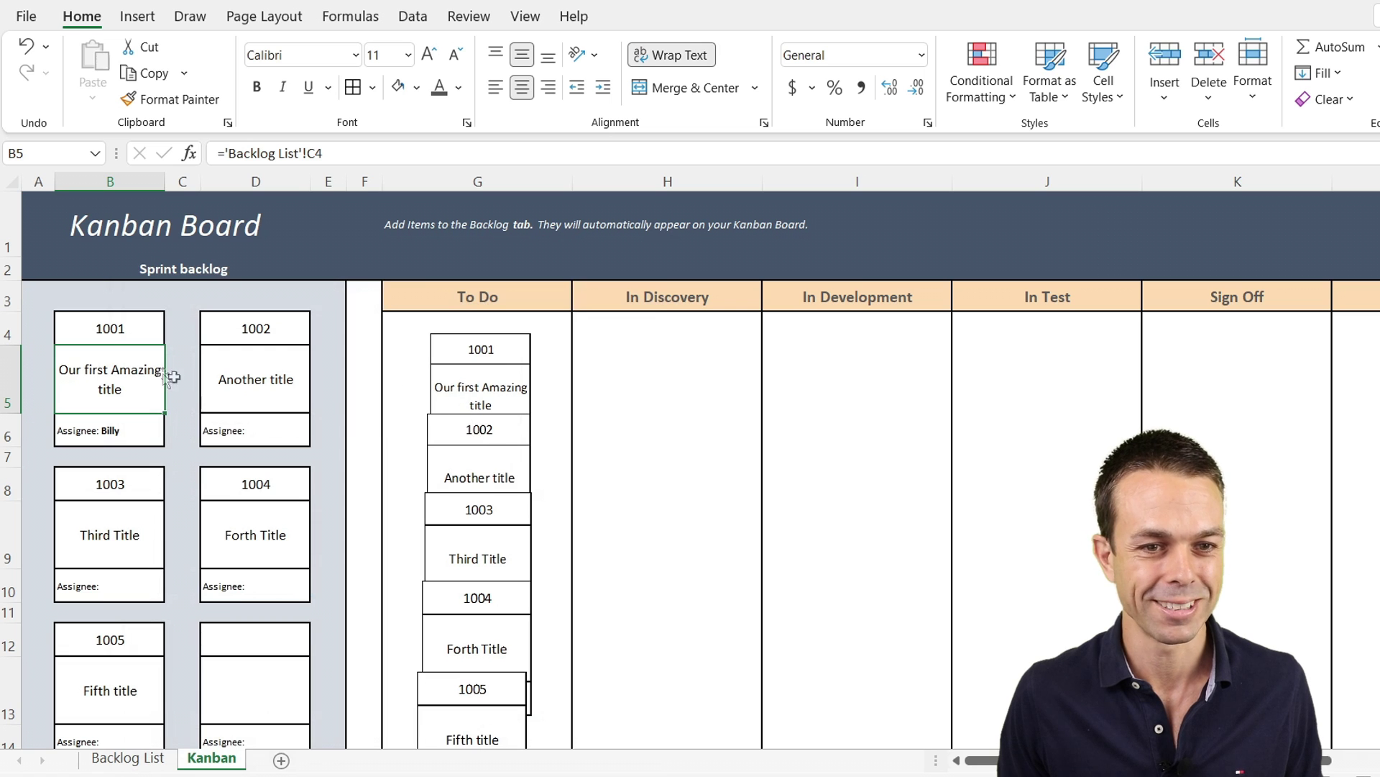
{"action": "left_click", "coordinate": [260, 371]}
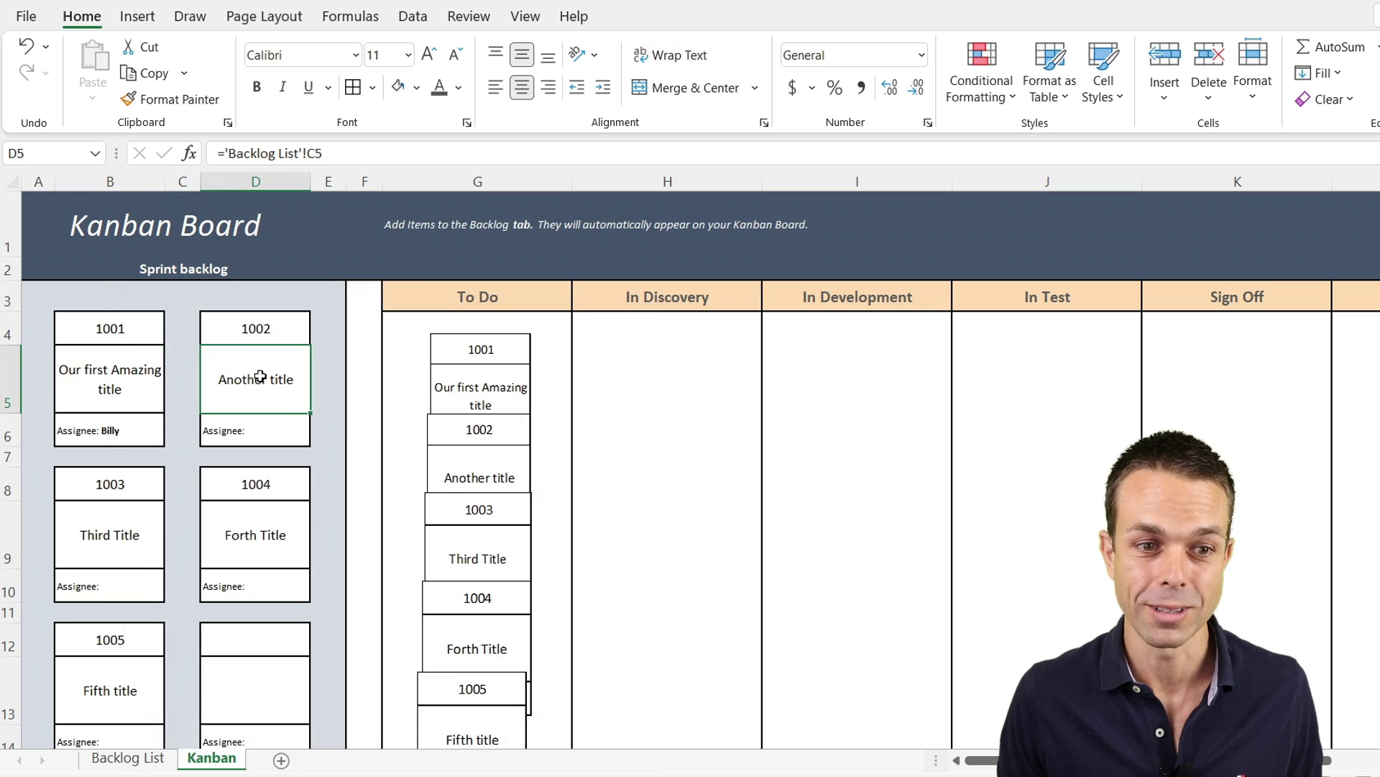
Move the linked picture of card 1001 from To Do through In Discovery to the In Development column.
{"action": "left_click", "coordinate": [480, 380]}
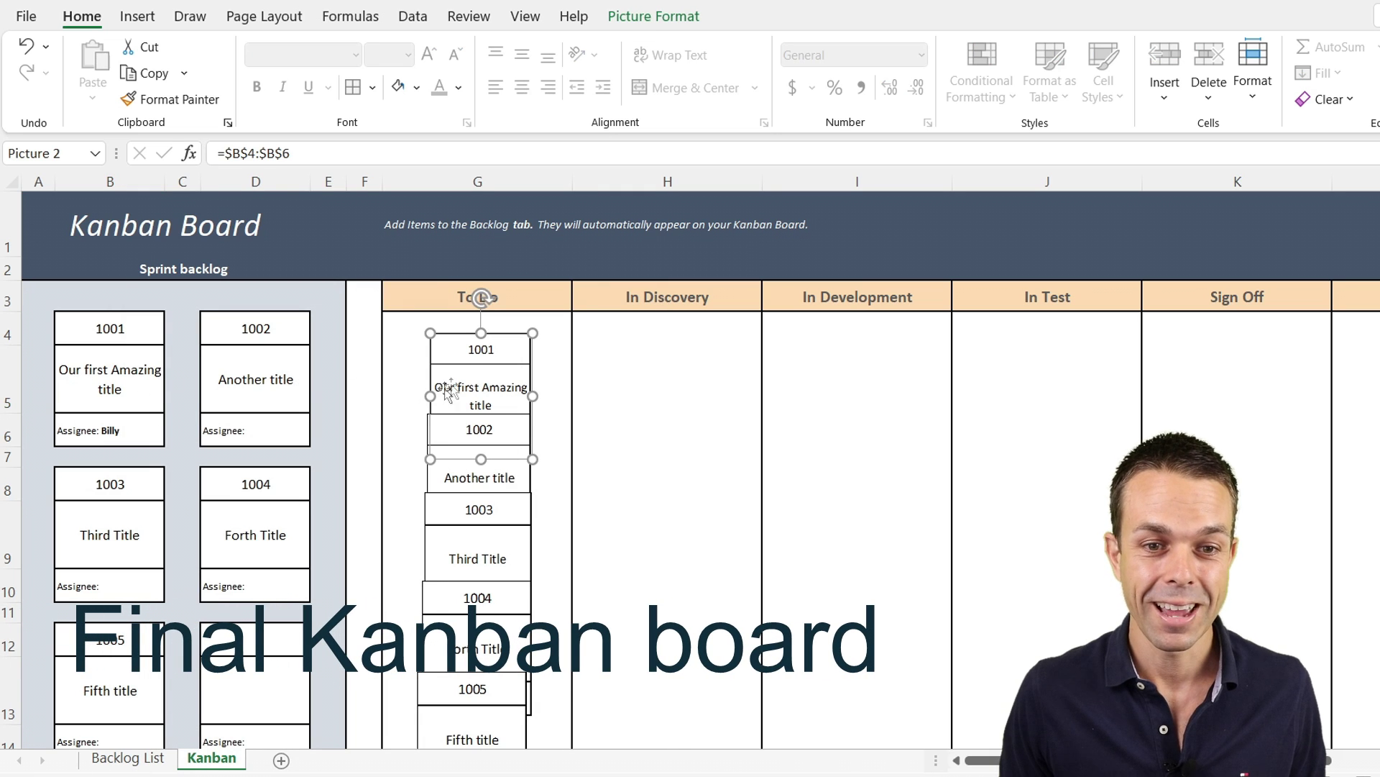
{"action": "left_click_drag", "start_coordinate": [466, 334], "coordinate": [654, 336]}
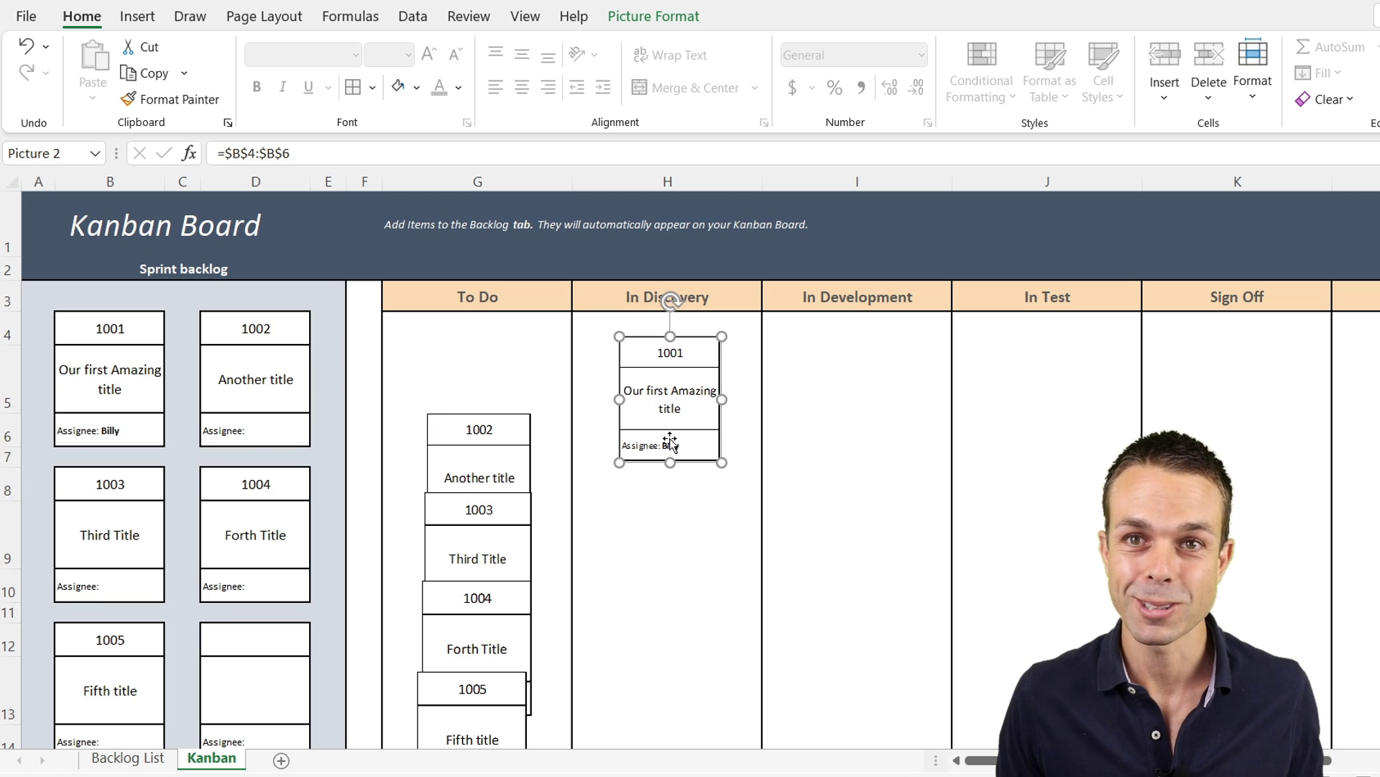
{"action": "left_click_drag", "start_coordinate": [649, 340], "coordinate": [829, 343]}
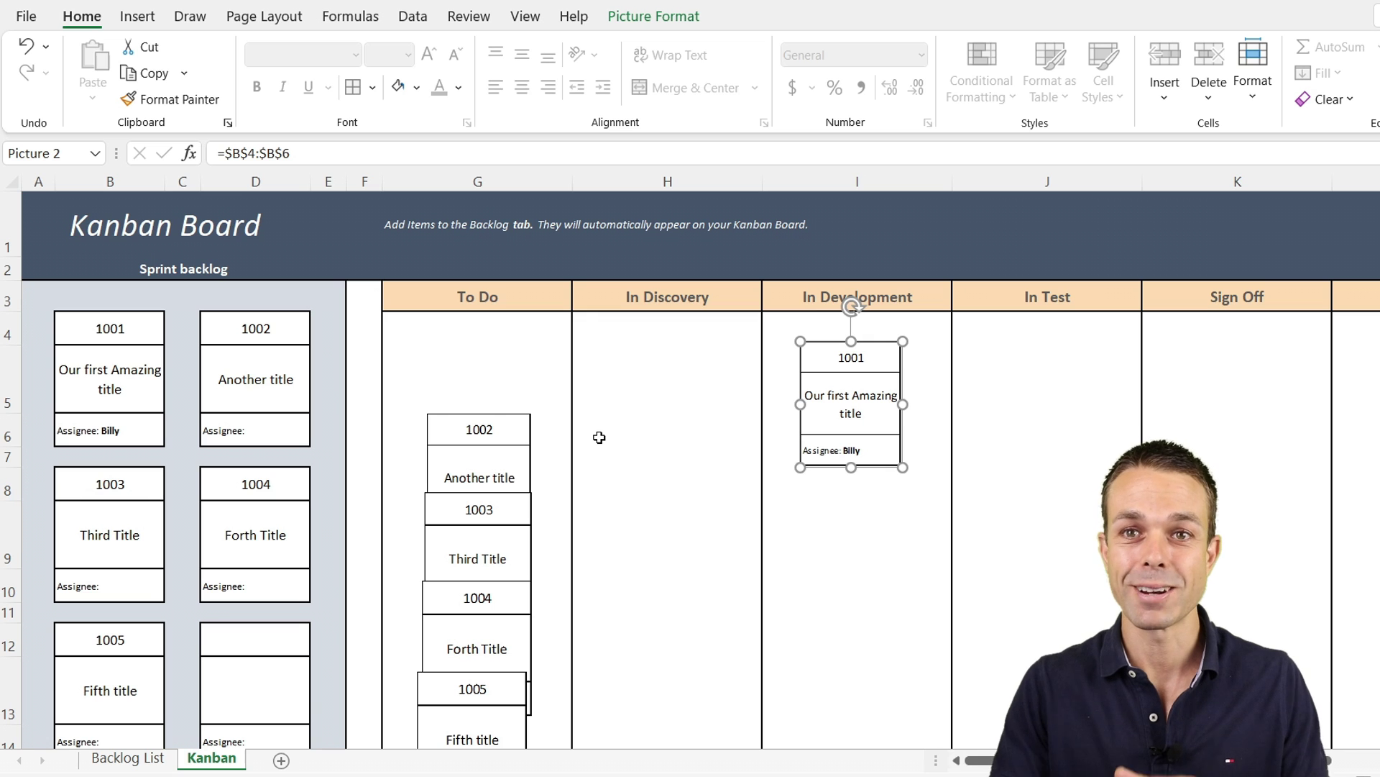